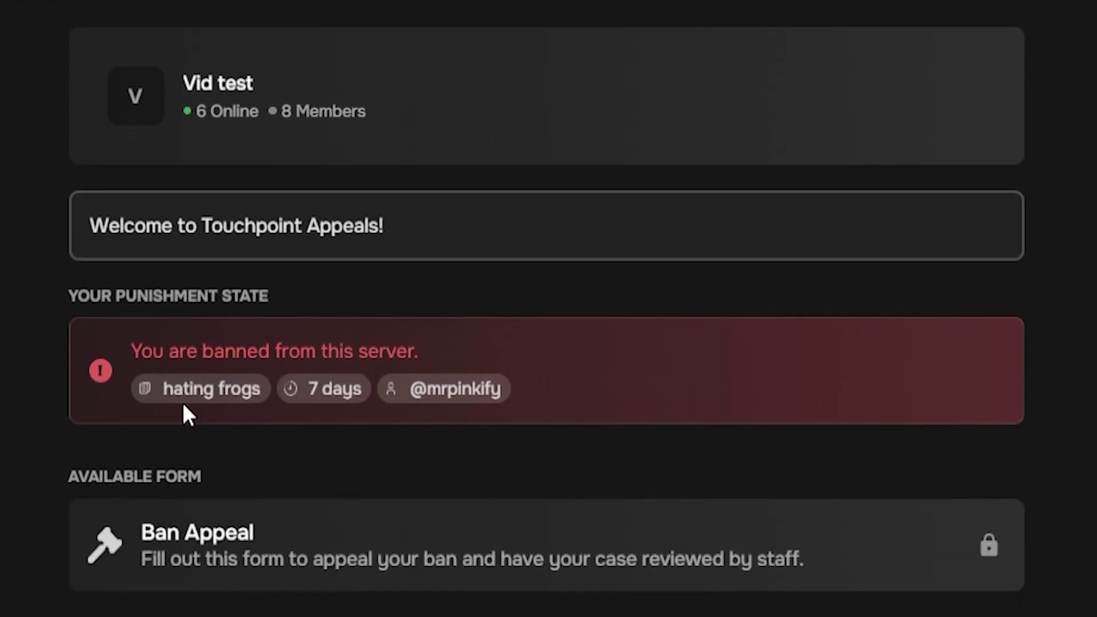
pyautogui.scroll(-3, 183, 402)
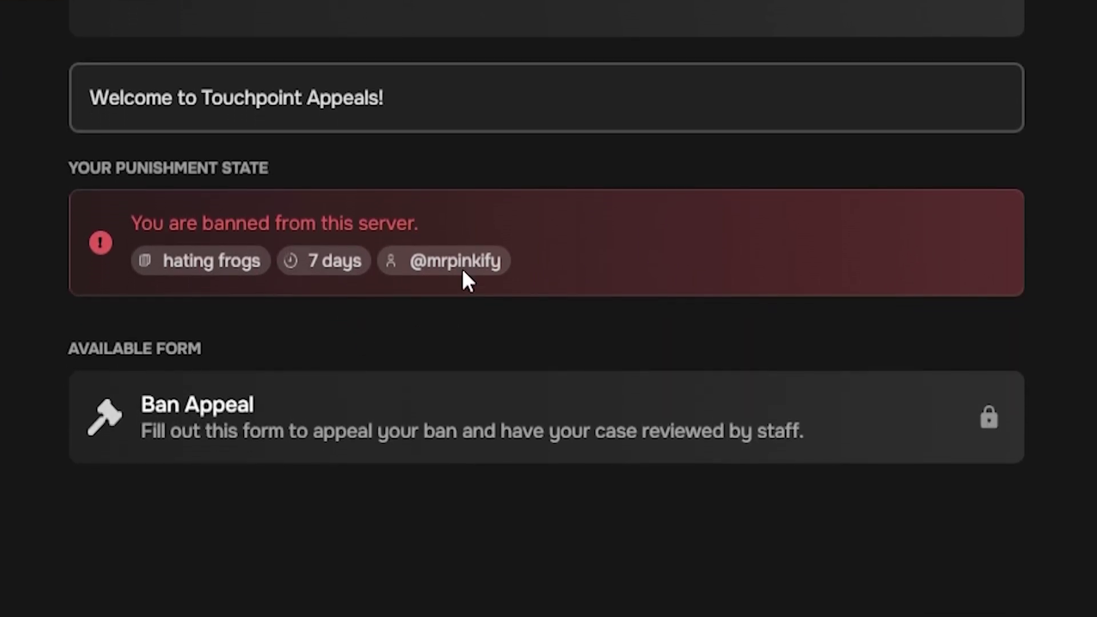
pyautogui.scroll(-2, 392, 326)
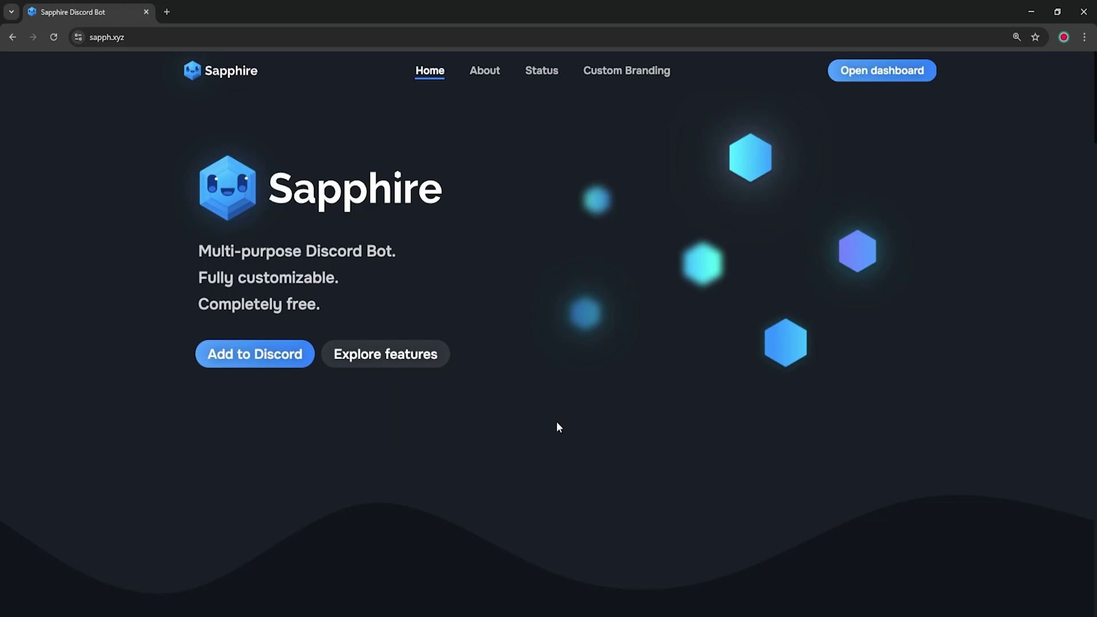
# - Start adding the Sapphire bot to Discord and open the server selection in the authorization request
pyautogui.click(253, 372)
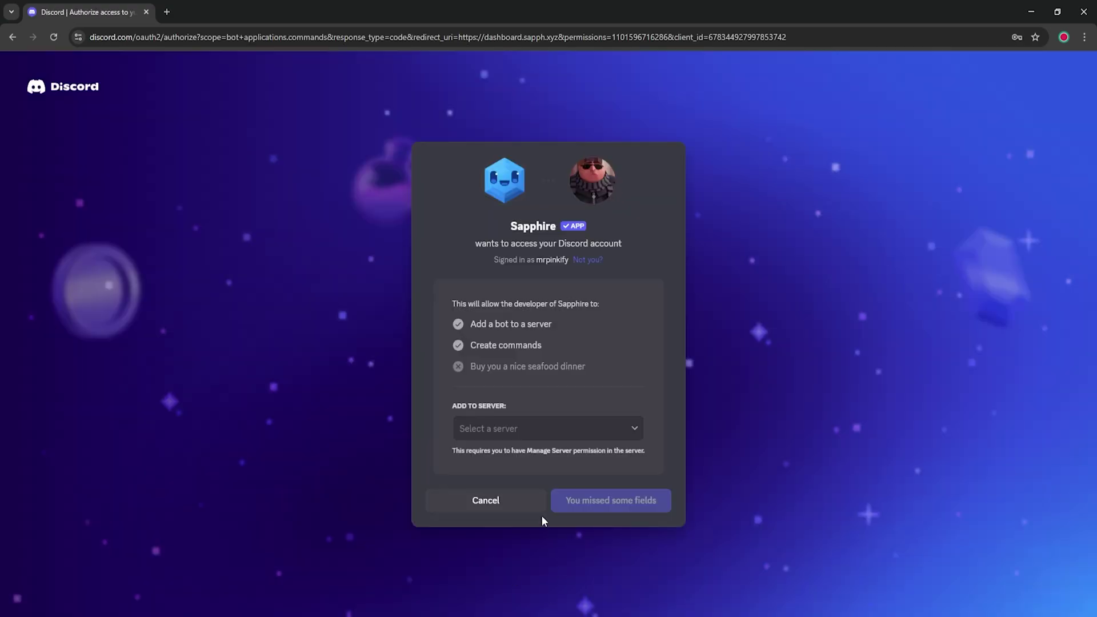
pyautogui.click(540, 440)
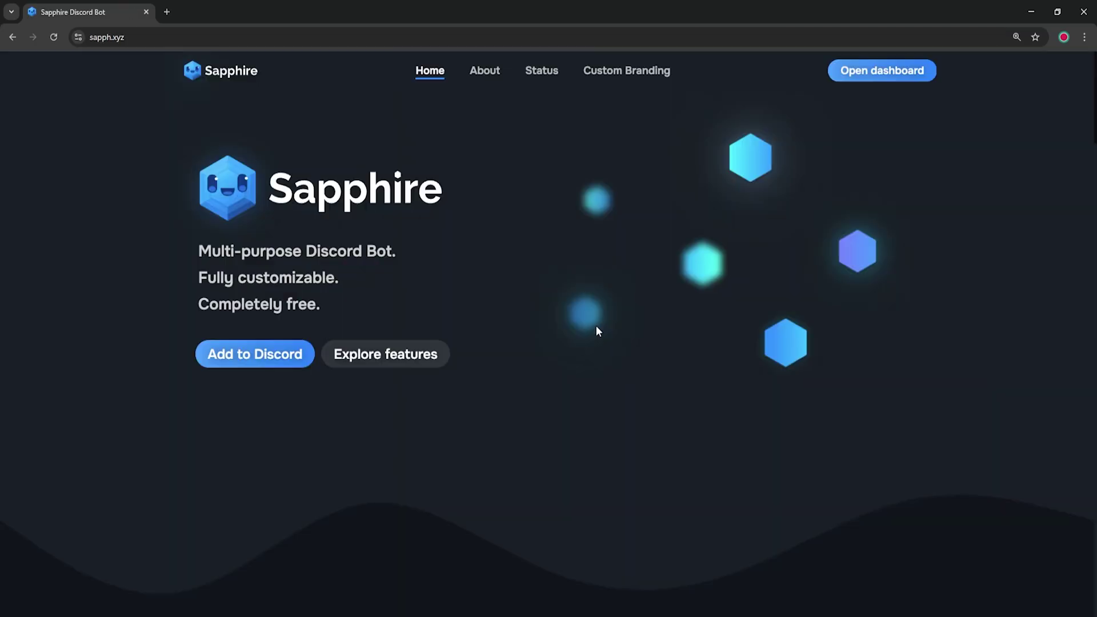
# - Open the Vid test server's Moderation module in the Sapphire dashboard and view its user notification settings
pyautogui.click(886, 78)
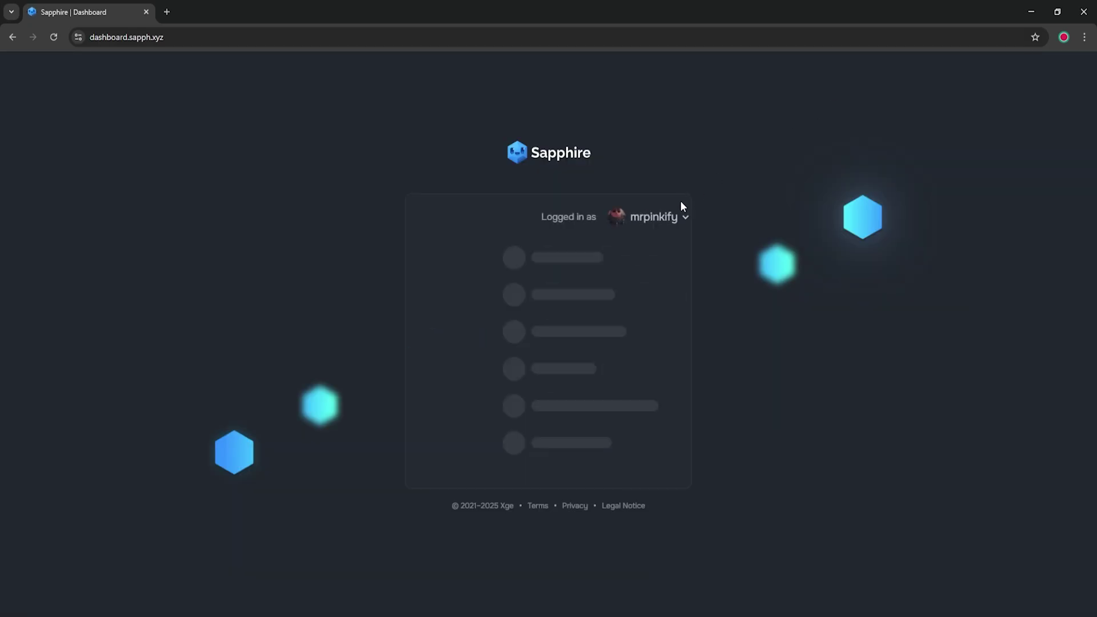
pyautogui.click(517, 292)
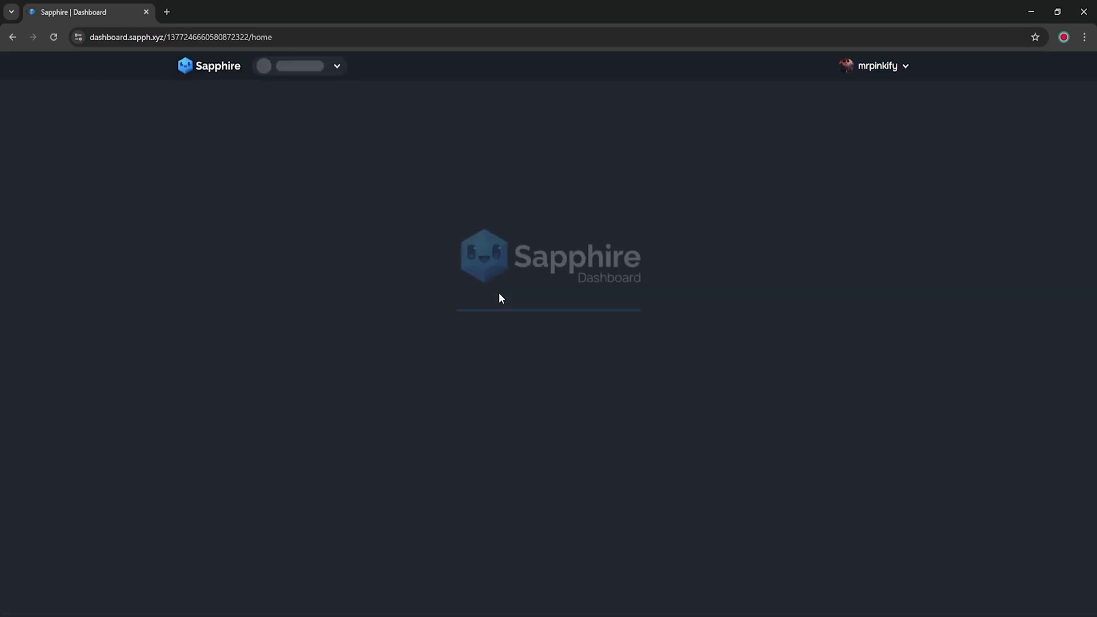
pyautogui.click(278, 290)
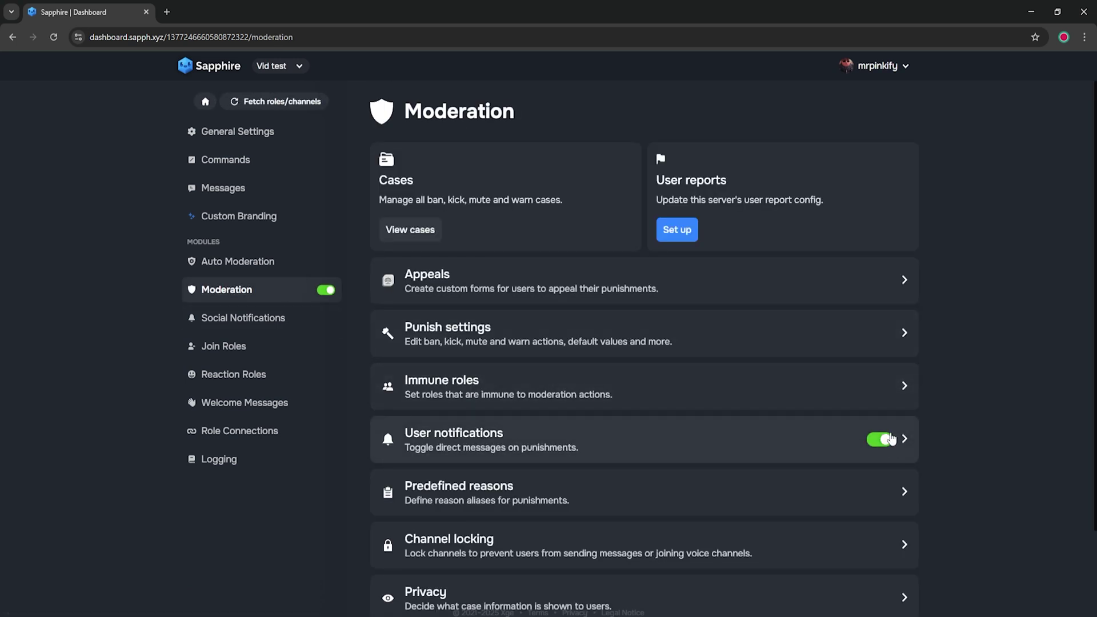
pyautogui.click(560, 435)
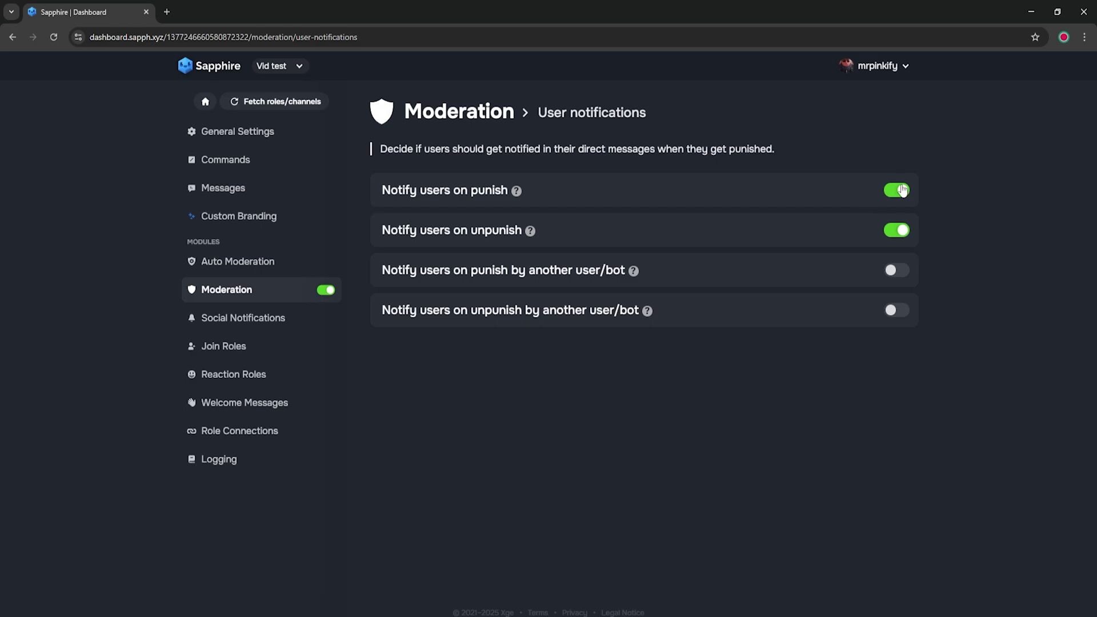
# - Start the Appeals setup from the Moderation module and authorize appeal.gg to access the Discord account
pyautogui.click(239, 291)
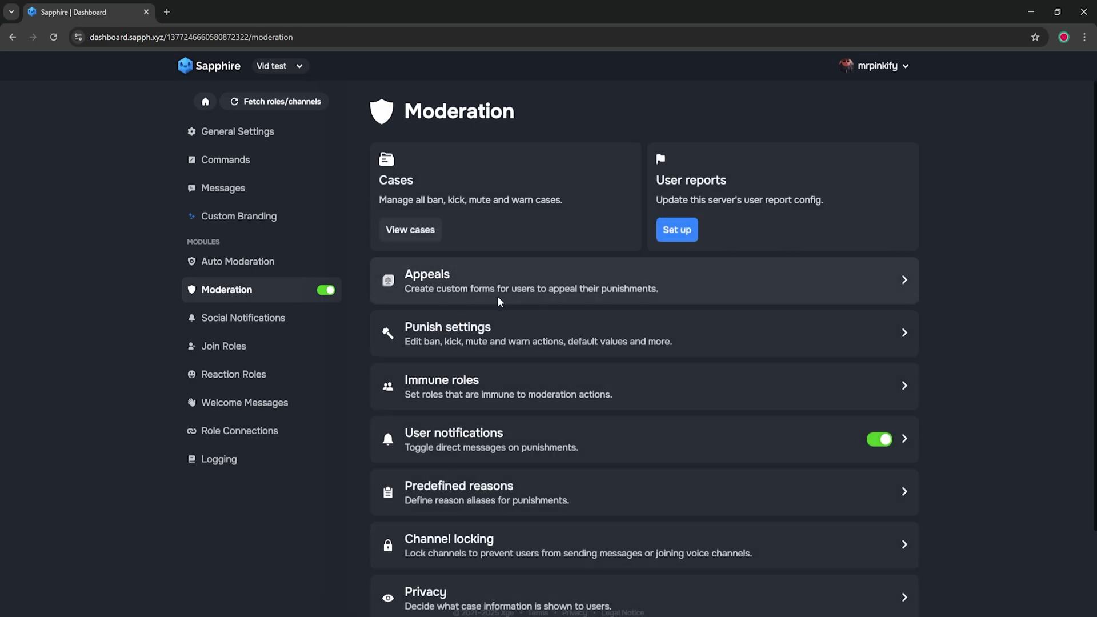
pyautogui.click(570, 288)
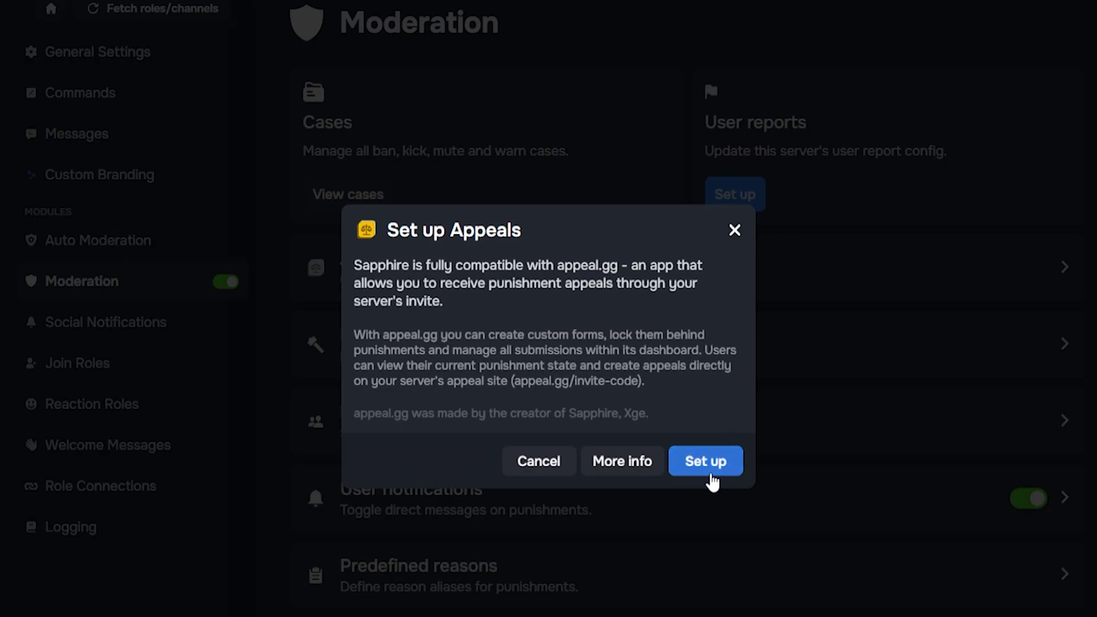
pyautogui.click(707, 472)
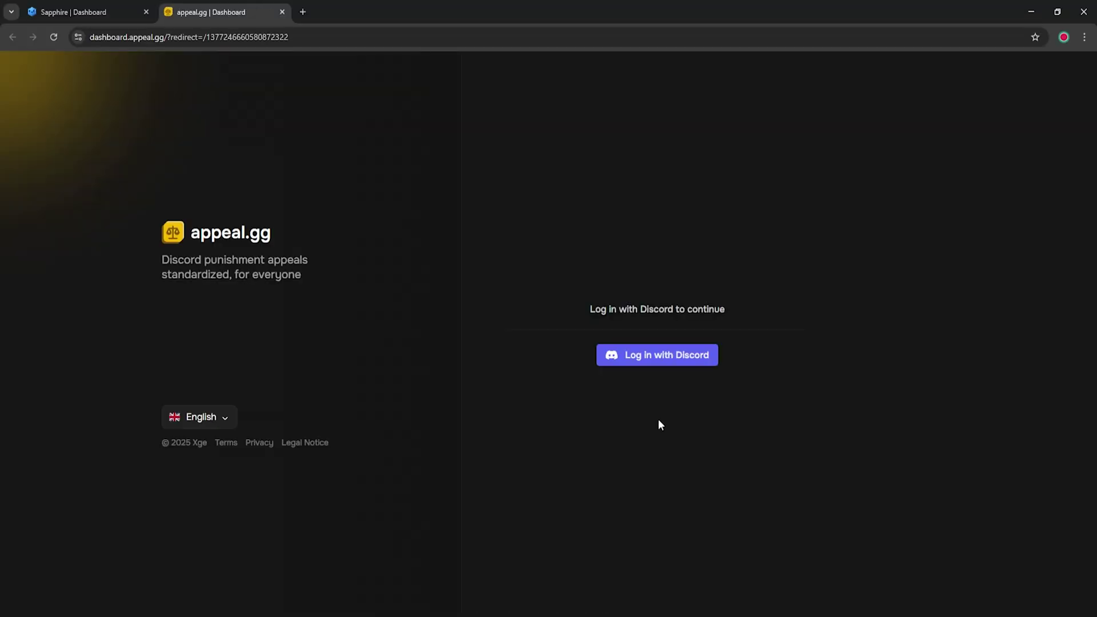
pyautogui.click(656, 364)
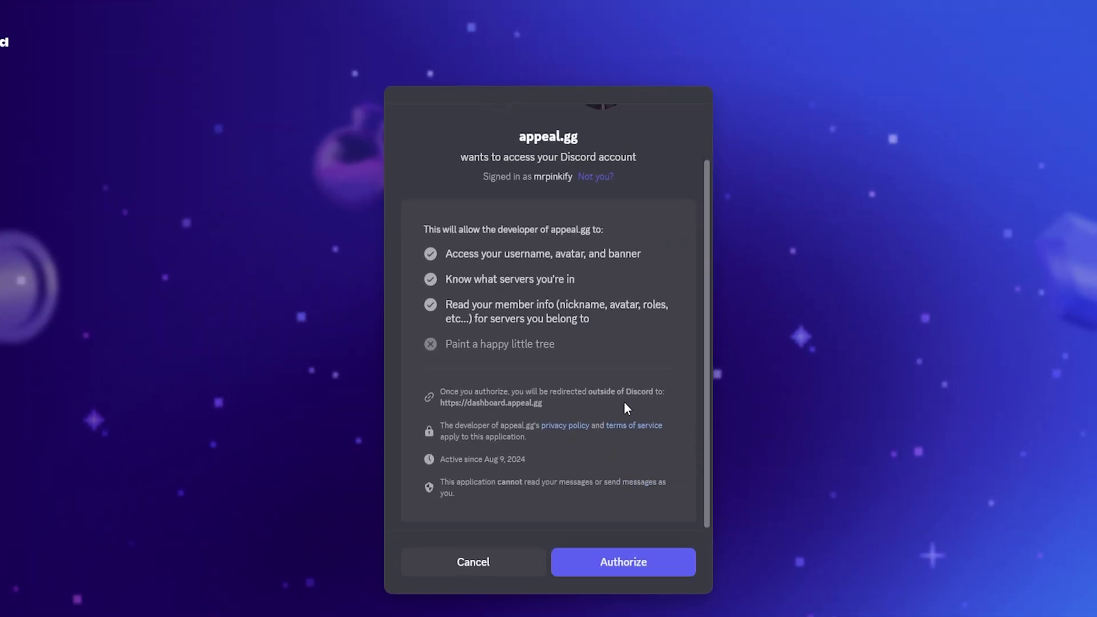
pyautogui.click(635, 574)
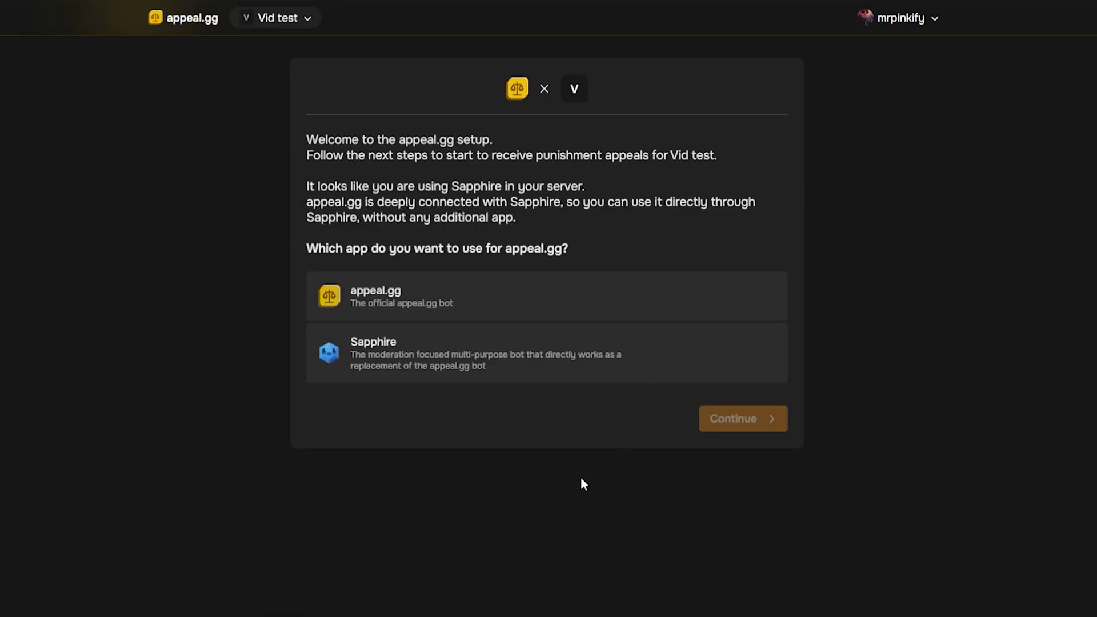
# - Choose Sapphire as the app for appeal.gg and have a re-join invite code generated for the server
pyautogui.click(648, 356)
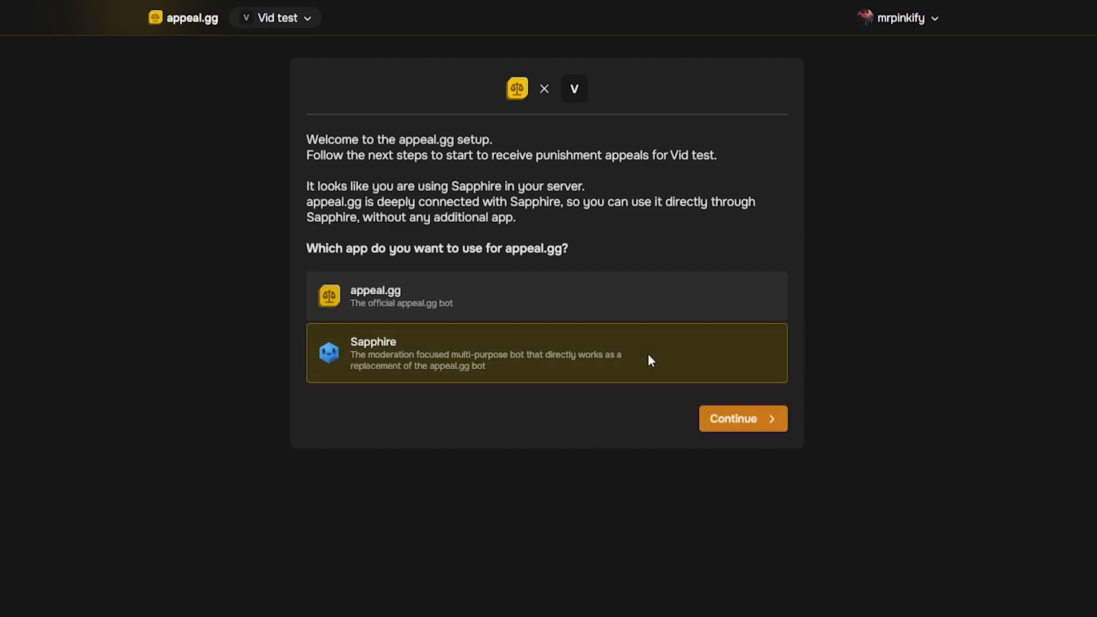
pyautogui.click(738, 428)
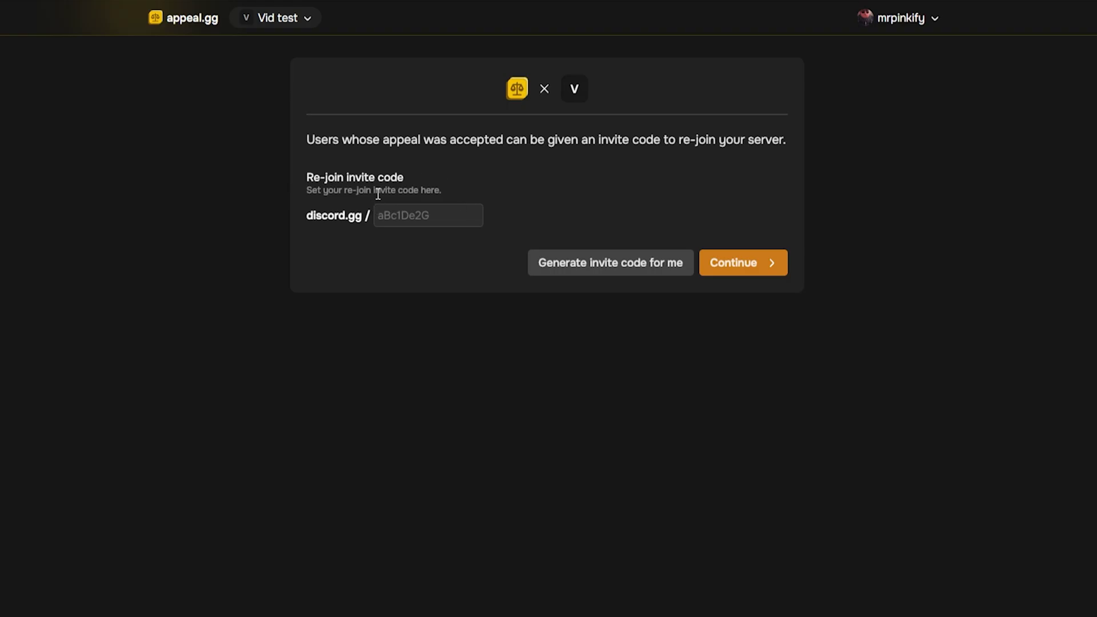
pyautogui.click(613, 276)
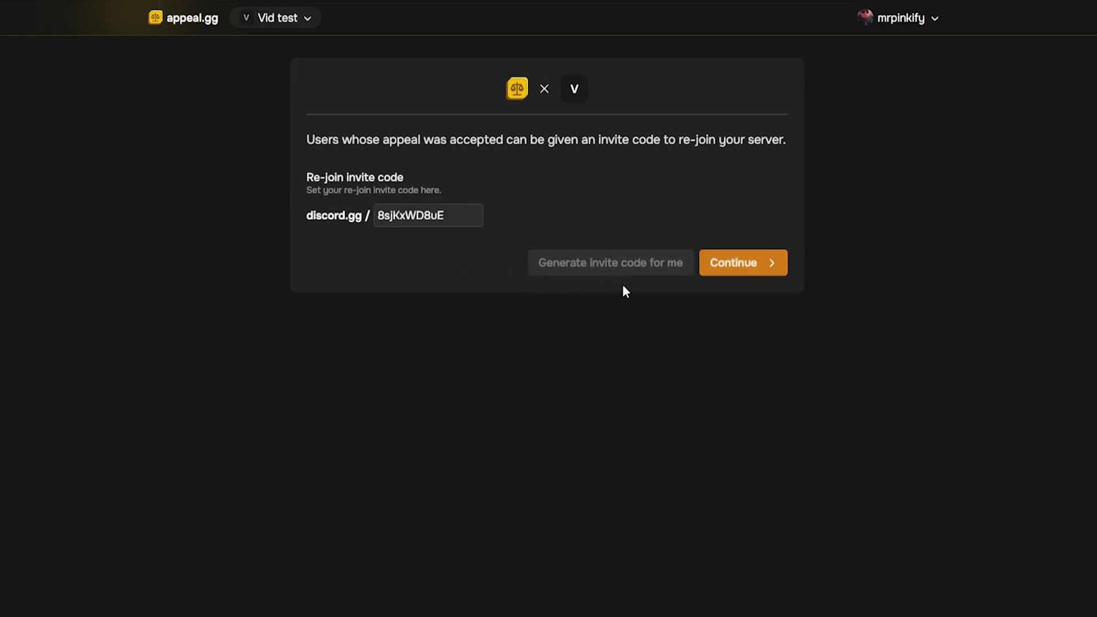
pyautogui.click(731, 275)
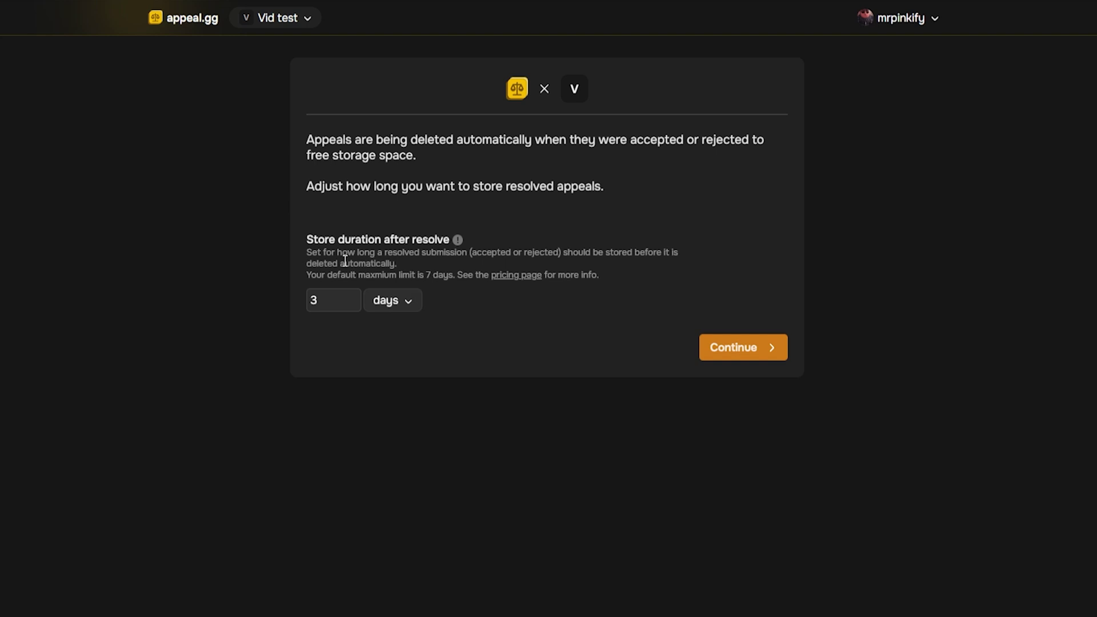
# - Keep the store duration for resolved appeals at 3 days and finish the appeal.gg setup
pyautogui.moveTo(302, 274); pyautogui.dragTo(455, 272)
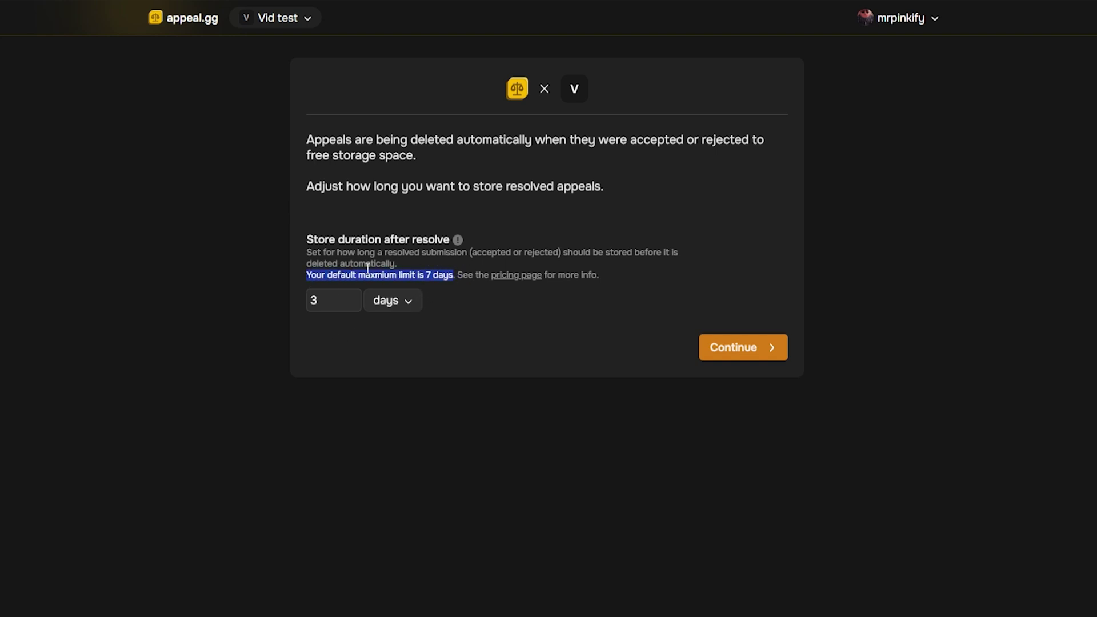
pyautogui.click(430, 341)
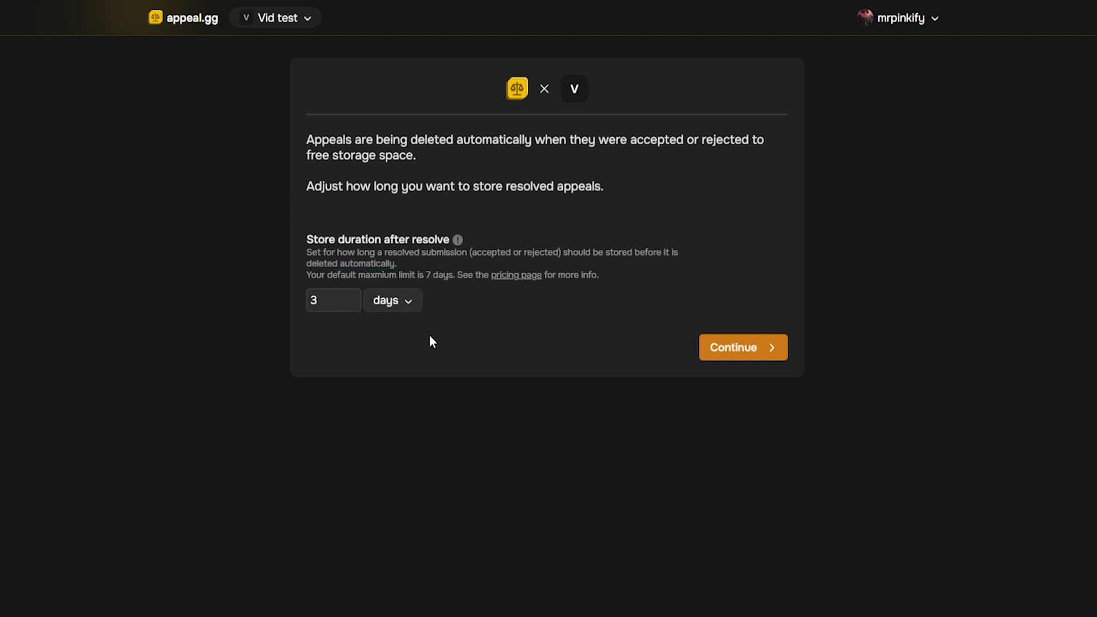
pyautogui.click(739, 358)
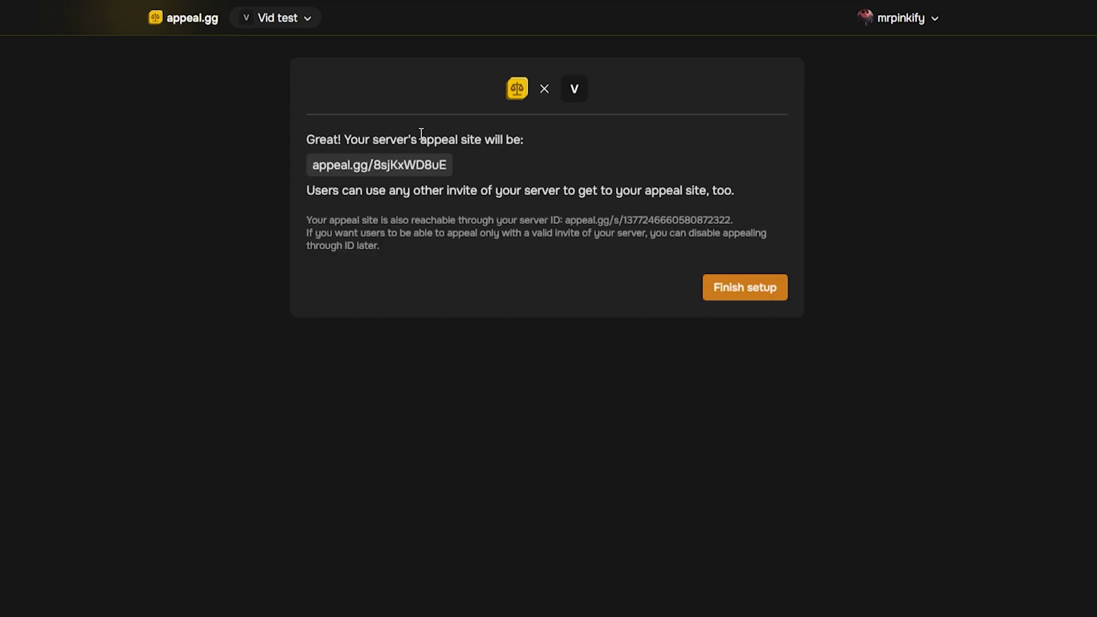
pyautogui.click(750, 298)
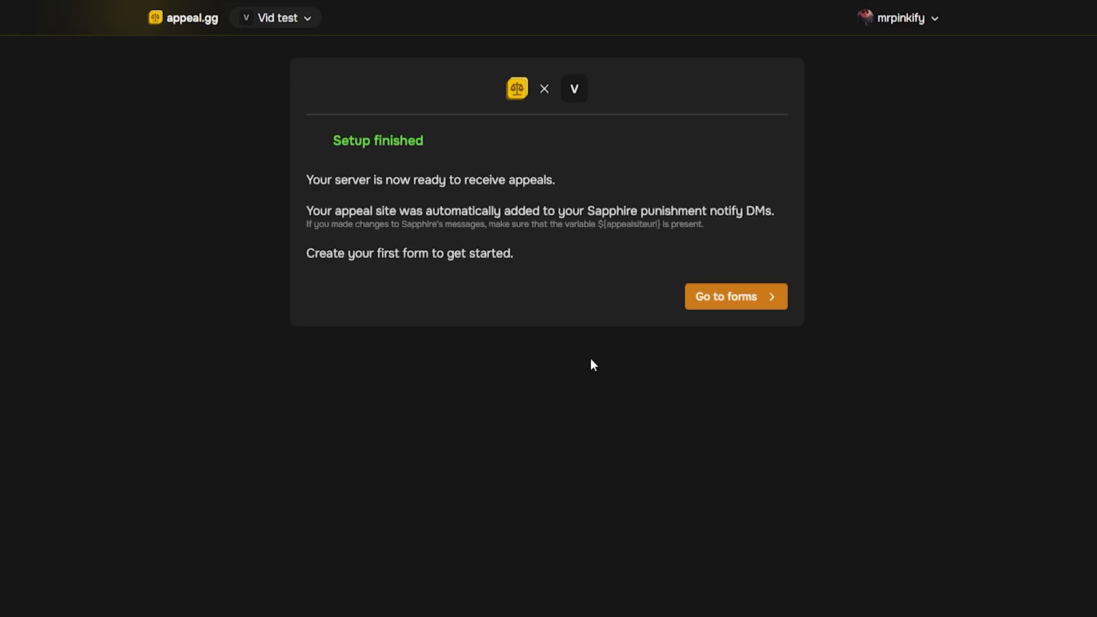
# - Add a new form to the server and name it "Ban Appeal"
pyautogui.click(734, 305)
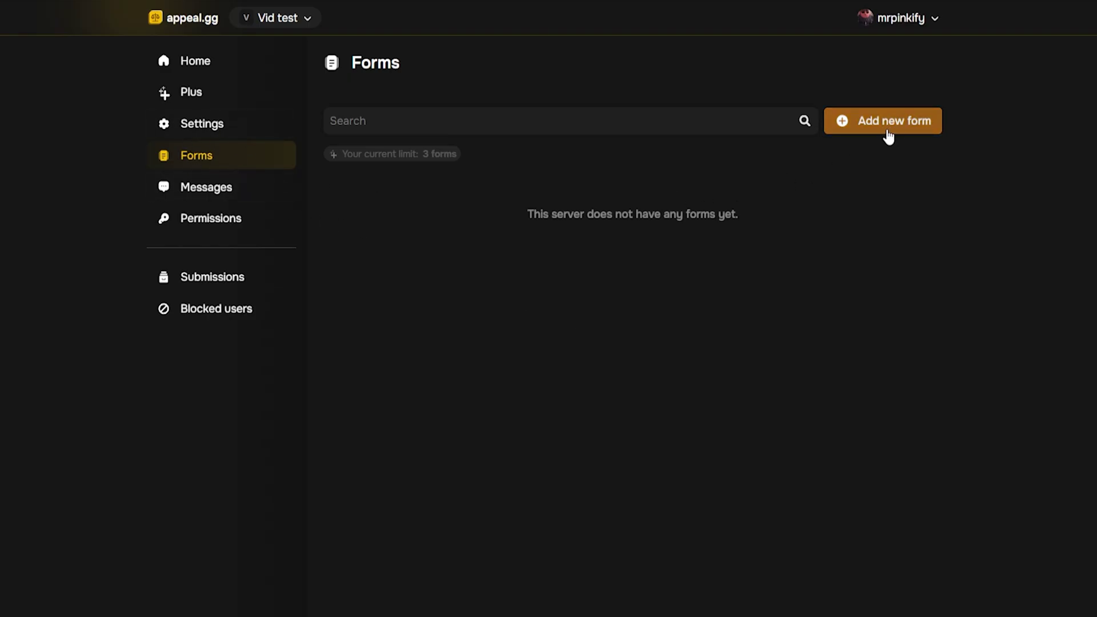
pyautogui.click(888, 131)
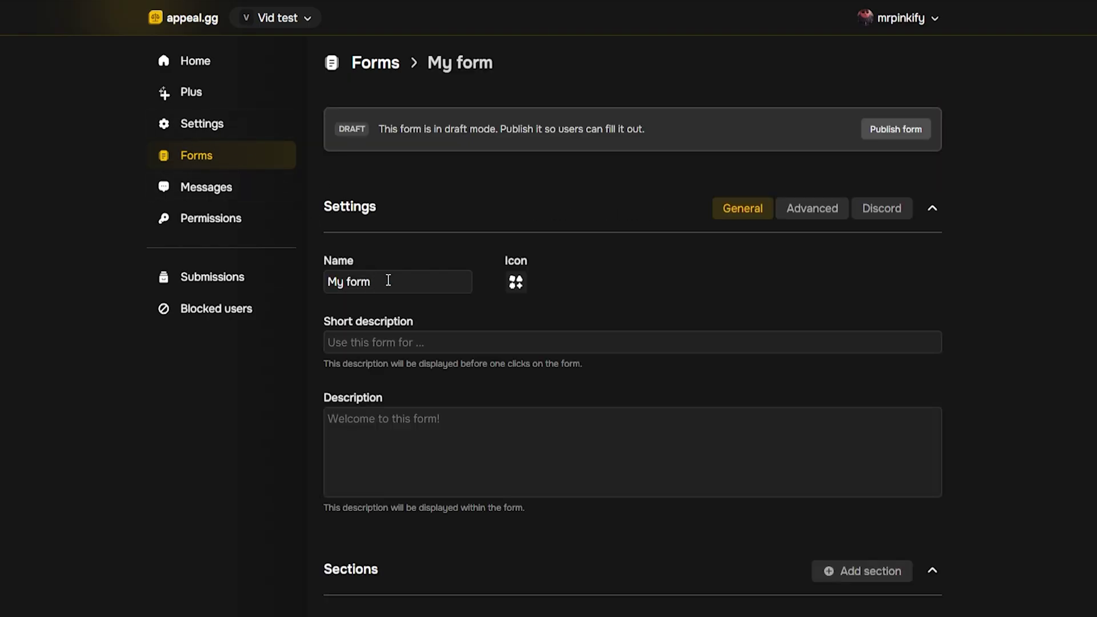
pyautogui.moveTo(383, 279); pyautogui.dragTo(306, 282)
pyautogui.write('Ban ')
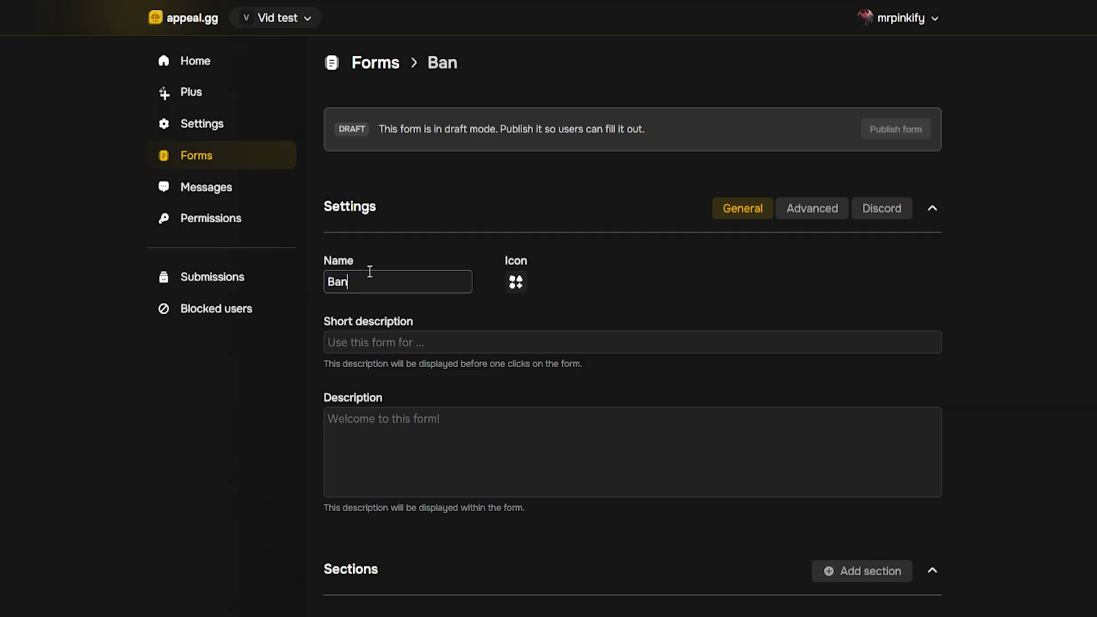
pyautogui.write('Appeal')
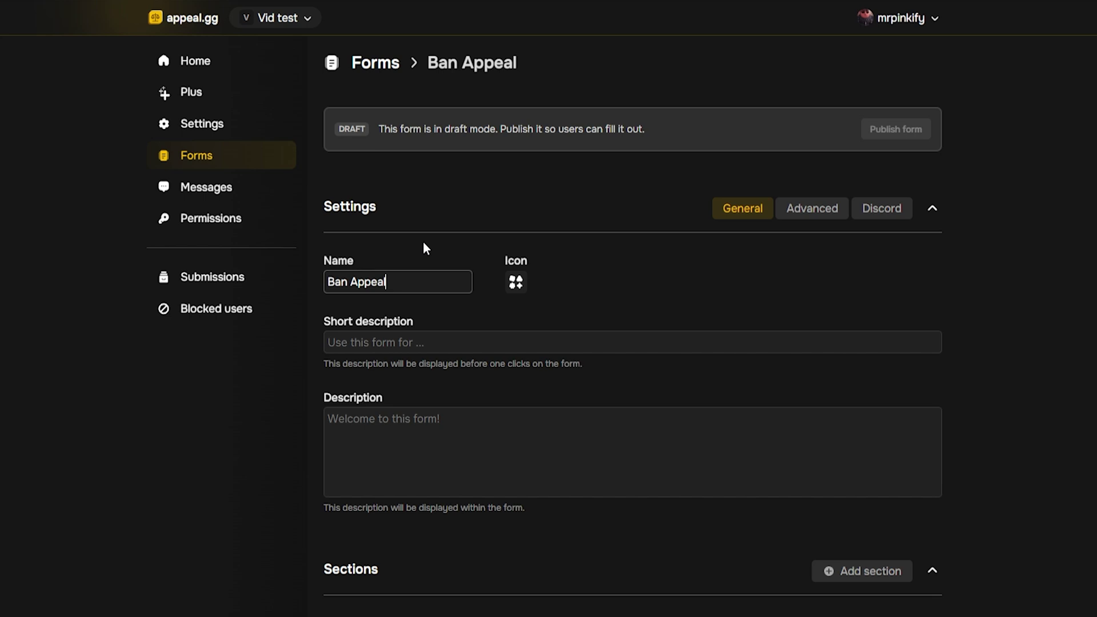
# - Give the Ban Appeal form a gavel icon, fill in its short description and description about appealing a ban, and save the changes
pyautogui.scroll(-1, 468, 243)
pyautogui.click(517, 217)
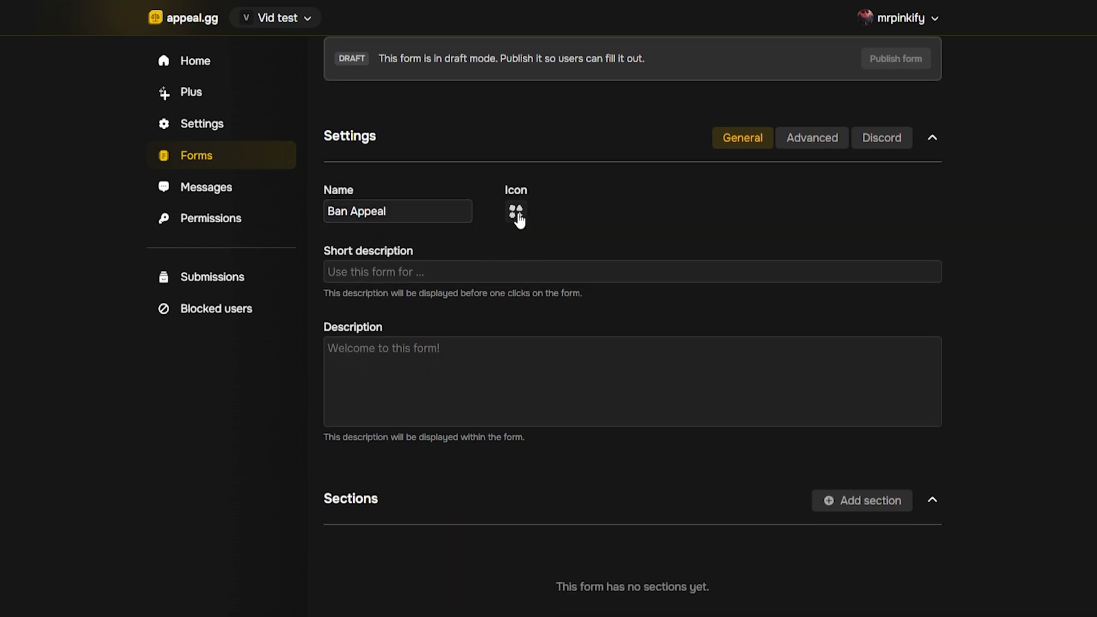
pyautogui.click(516, 215)
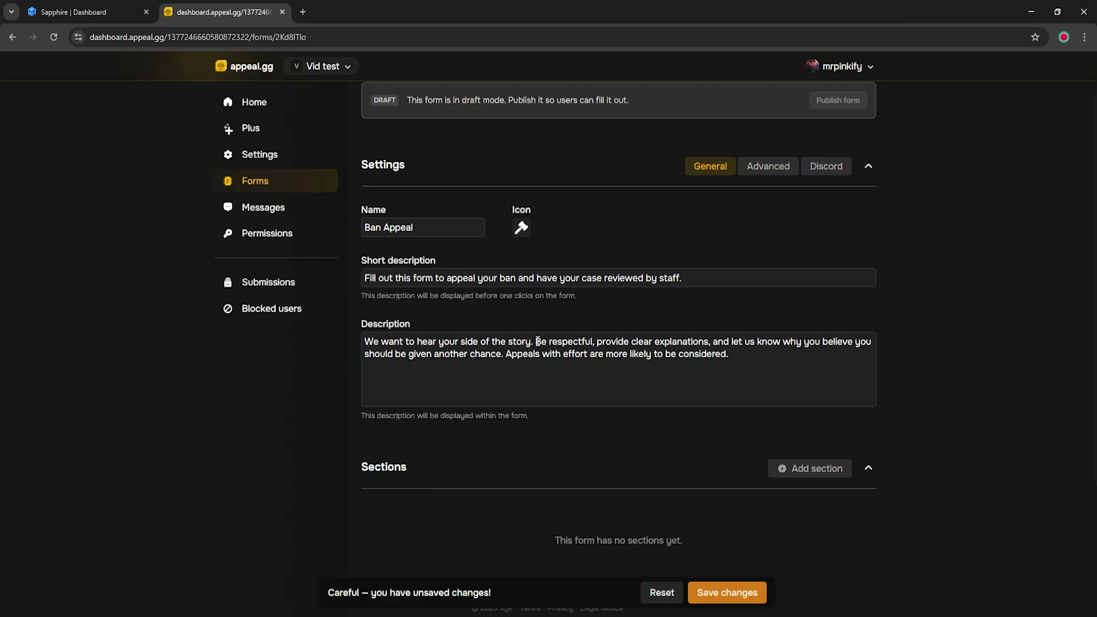
pyautogui.click(728, 600)
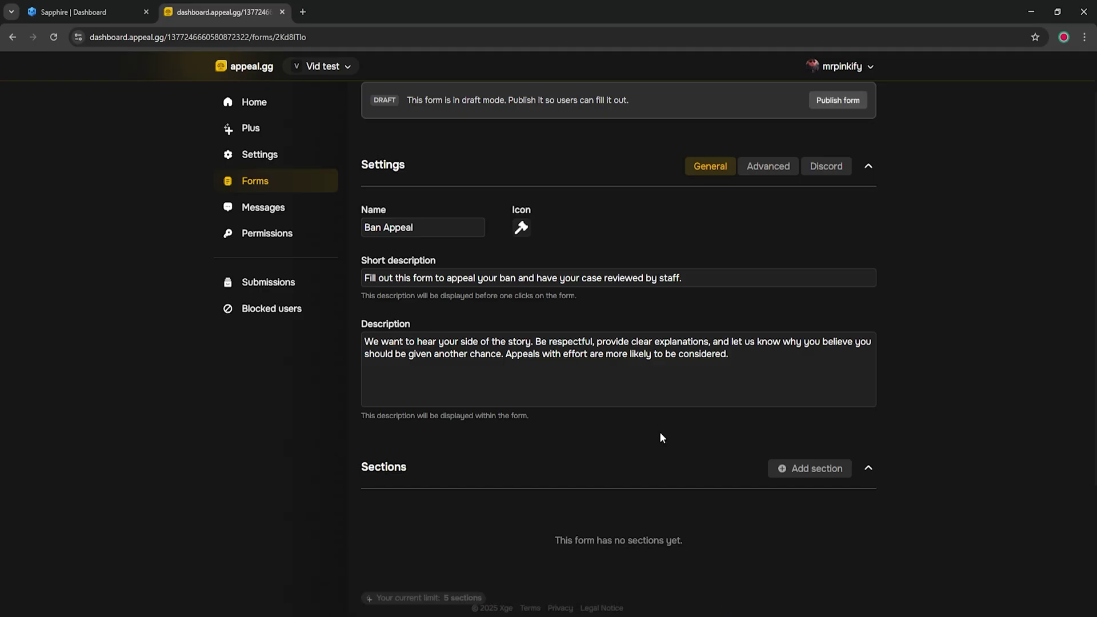
# - Add a Short paragraph section to the Ban Appeal form
pyautogui.scroll(-3, 661, 437)
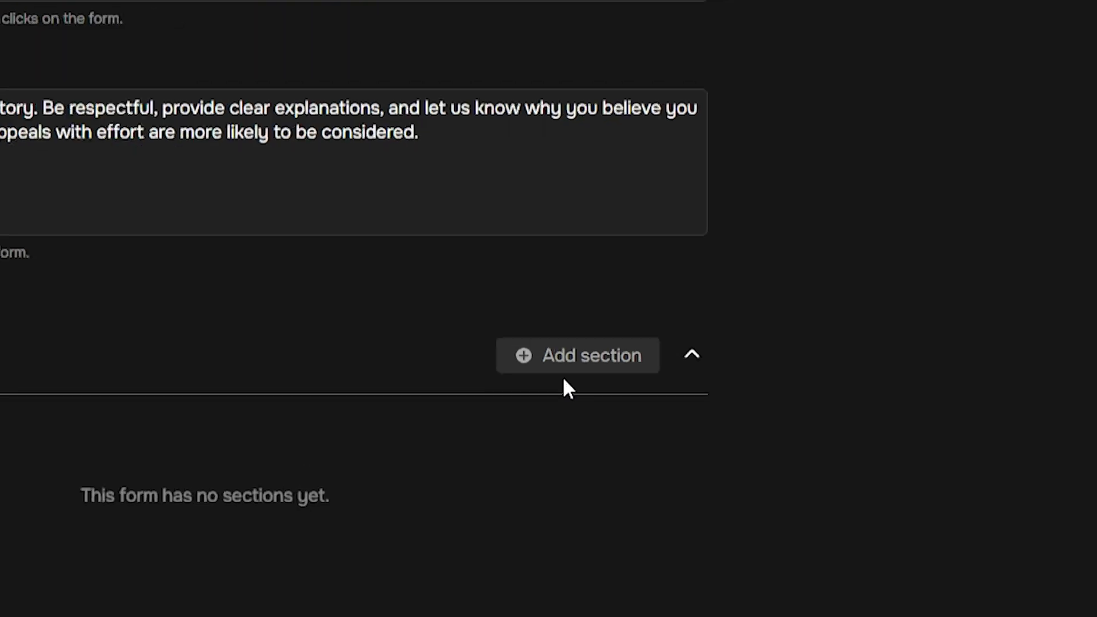
pyautogui.click(812, 284)
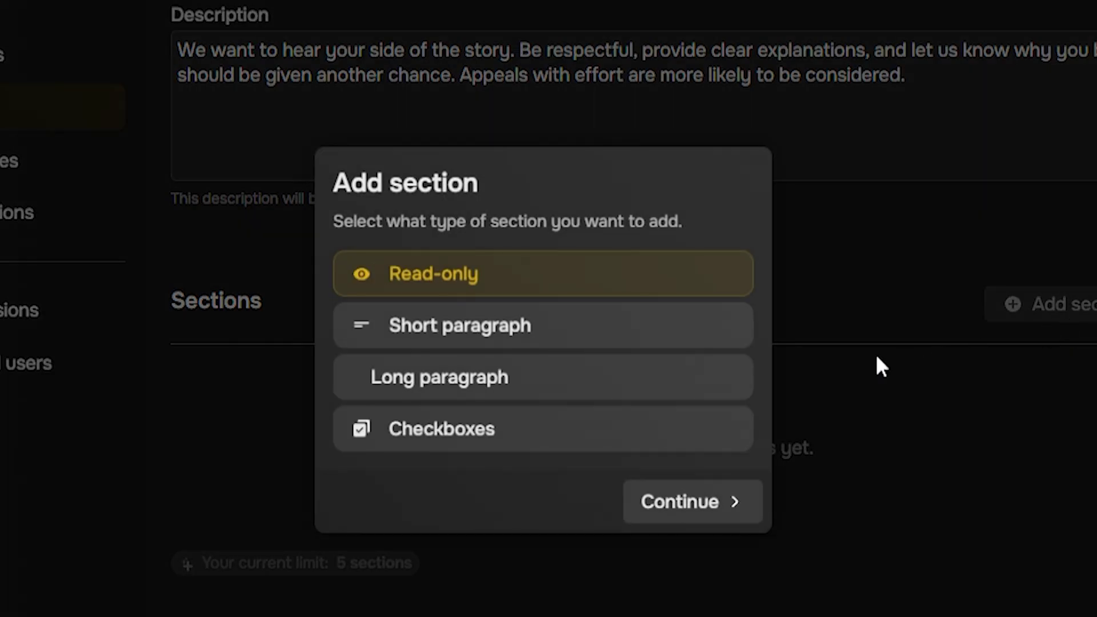
pyautogui.click(627, 328)
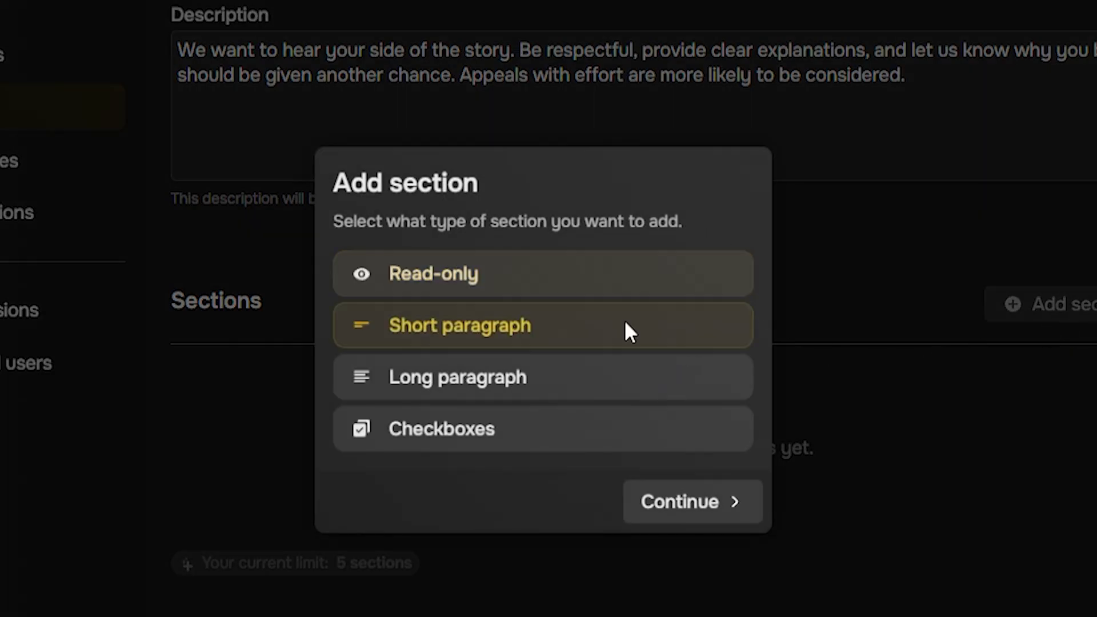
pyautogui.click(688, 517)
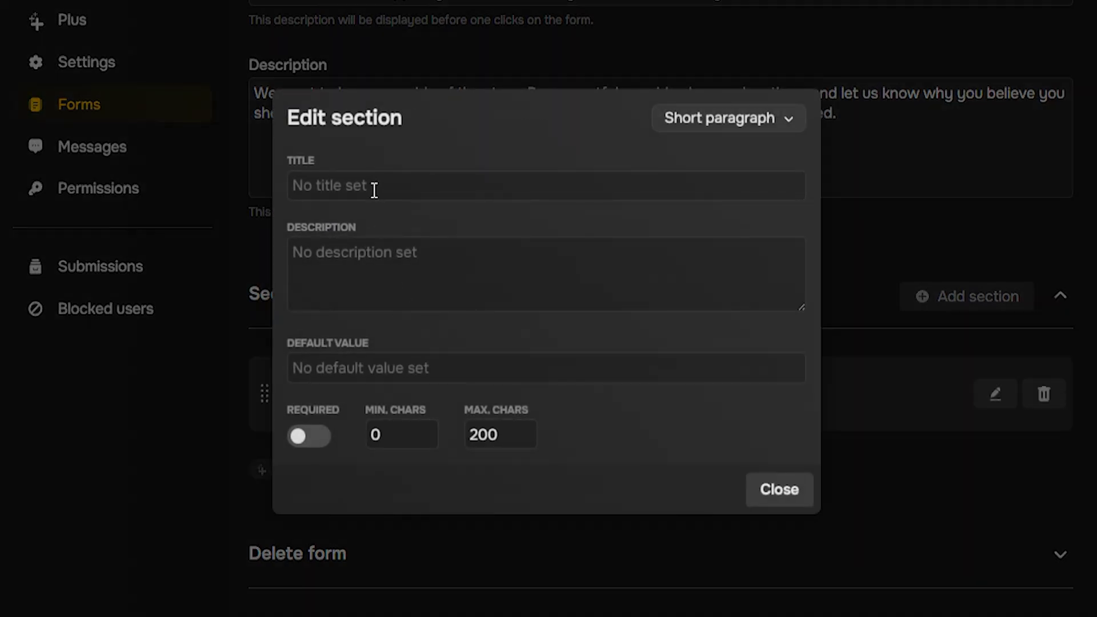
# - Title the new section "What is your Discord username and tag?" and make it required
pyautogui.click(374, 190)
pyautogui.write('What is your Discord username and tag?')
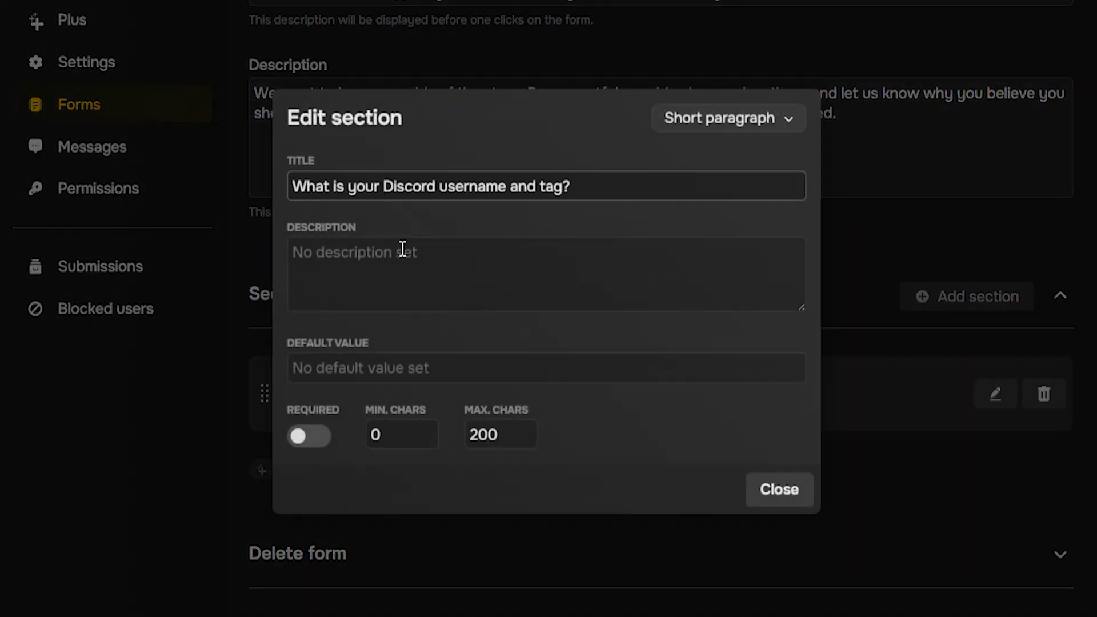
pyautogui.click(423, 228)
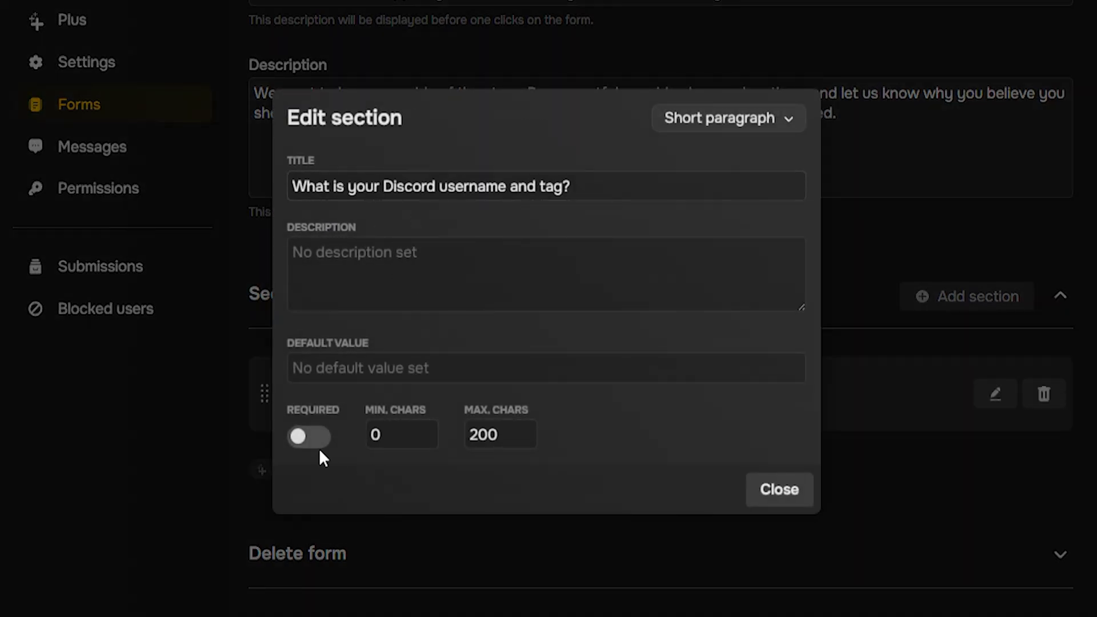
pyautogui.click(305, 454)
pyautogui.click(779, 497)
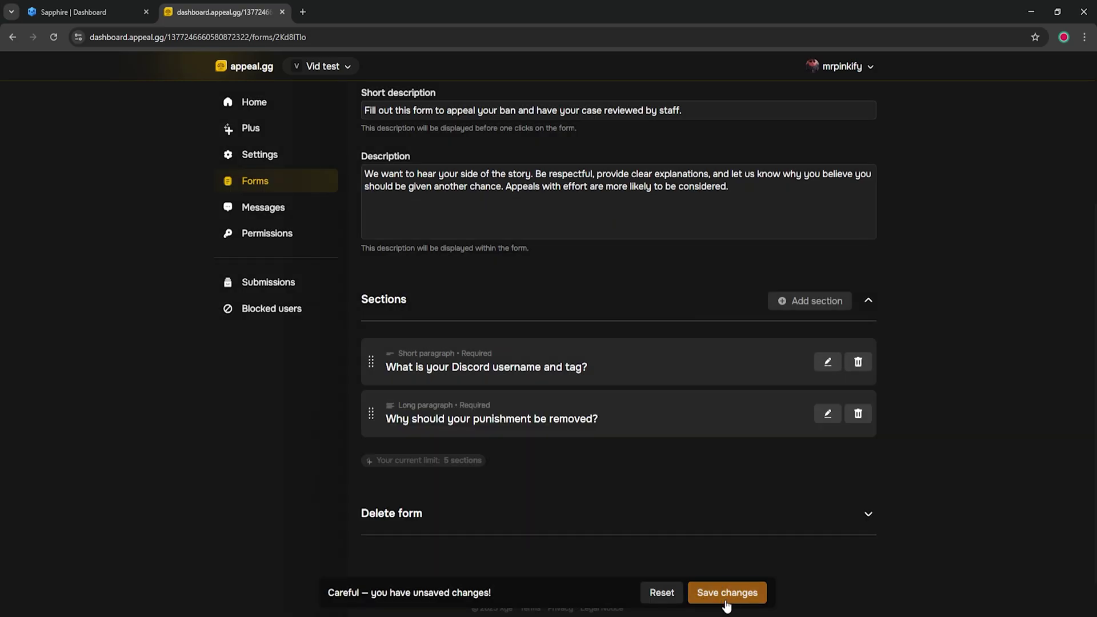
# - Save the form's sections and check the editing options of the "Why should your punishment be removed?" section
pyautogui.click(726, 601)
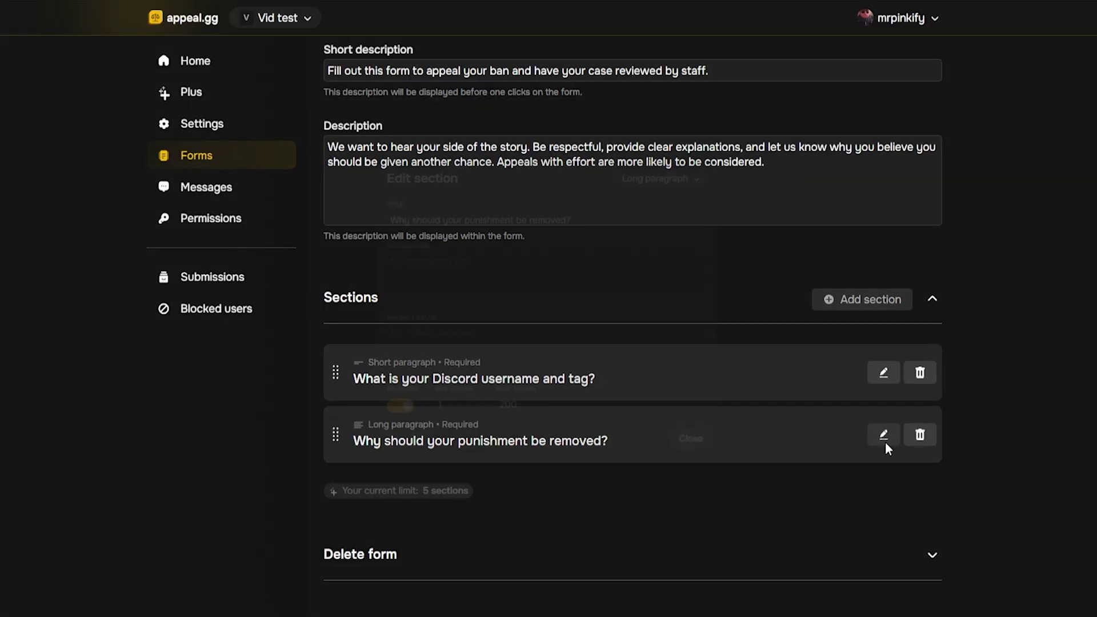
pyautogui.click(830, 419)
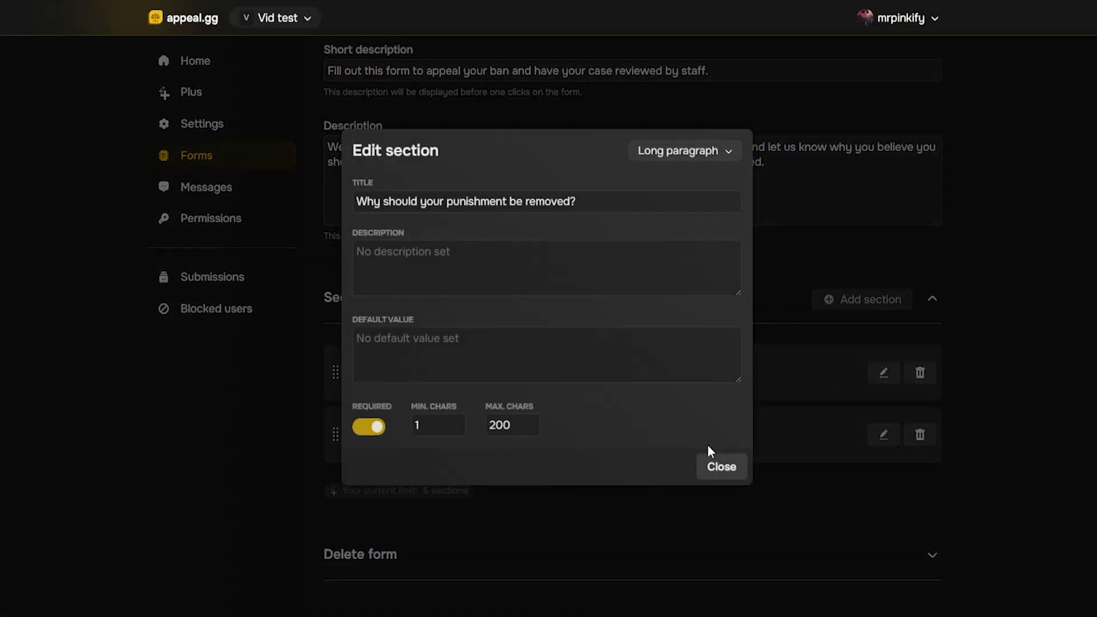
pyautogui.click(728, 473)
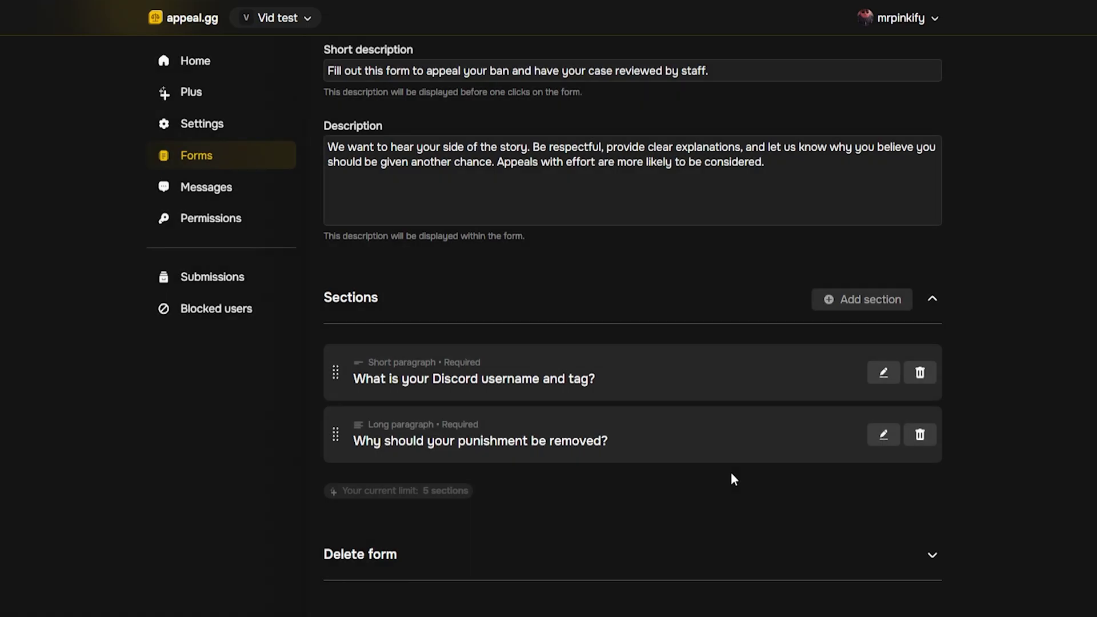
pyautogui.click(920, 436)
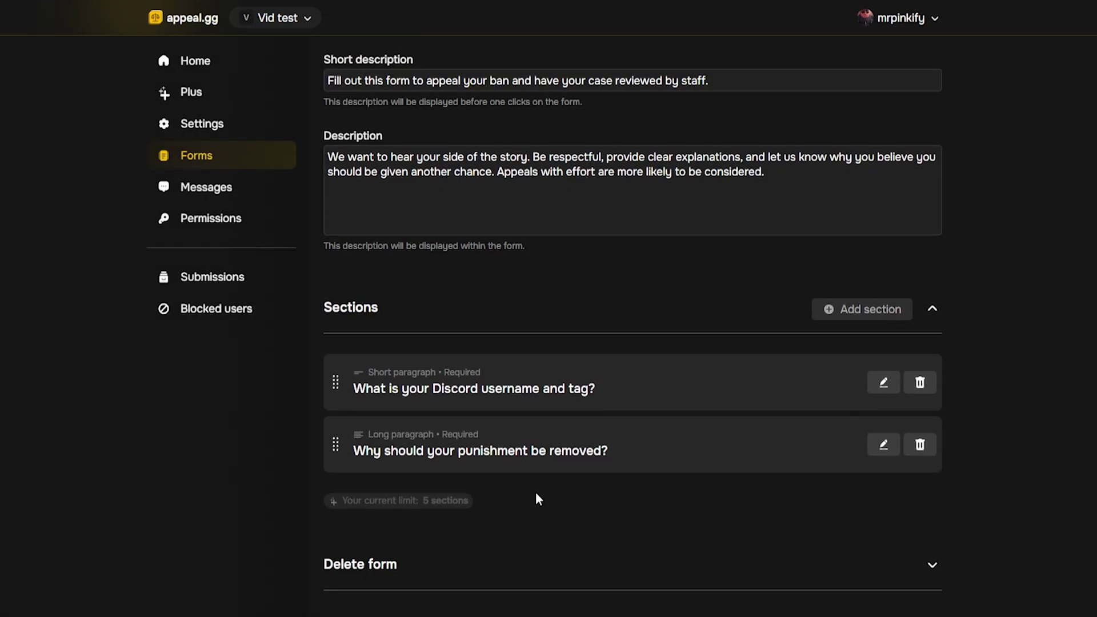
# - In the form's advanced settings, set the punishment requirement to Ban
pyautogui.scroll(5, 536, 492)
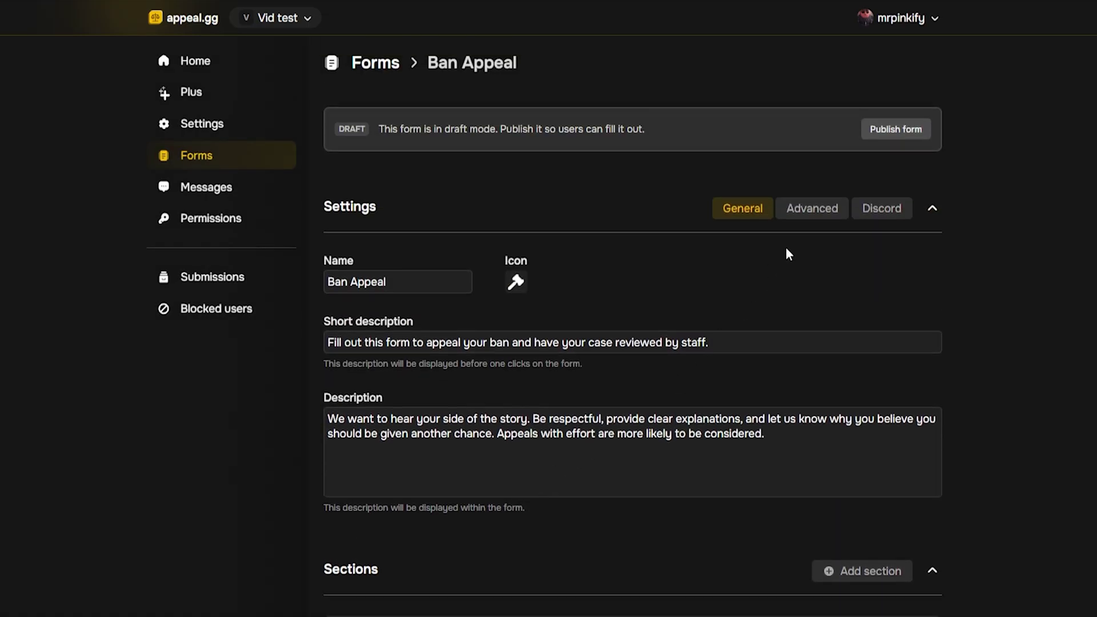
pyautogui.click(812, 220)
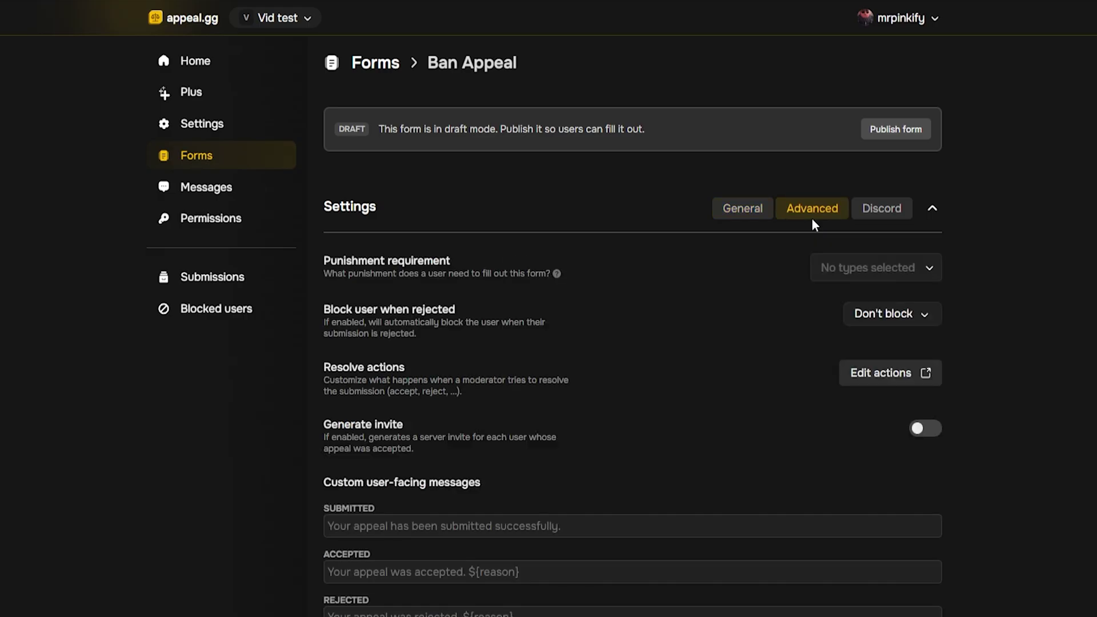
pyautogui.click(932, 274)
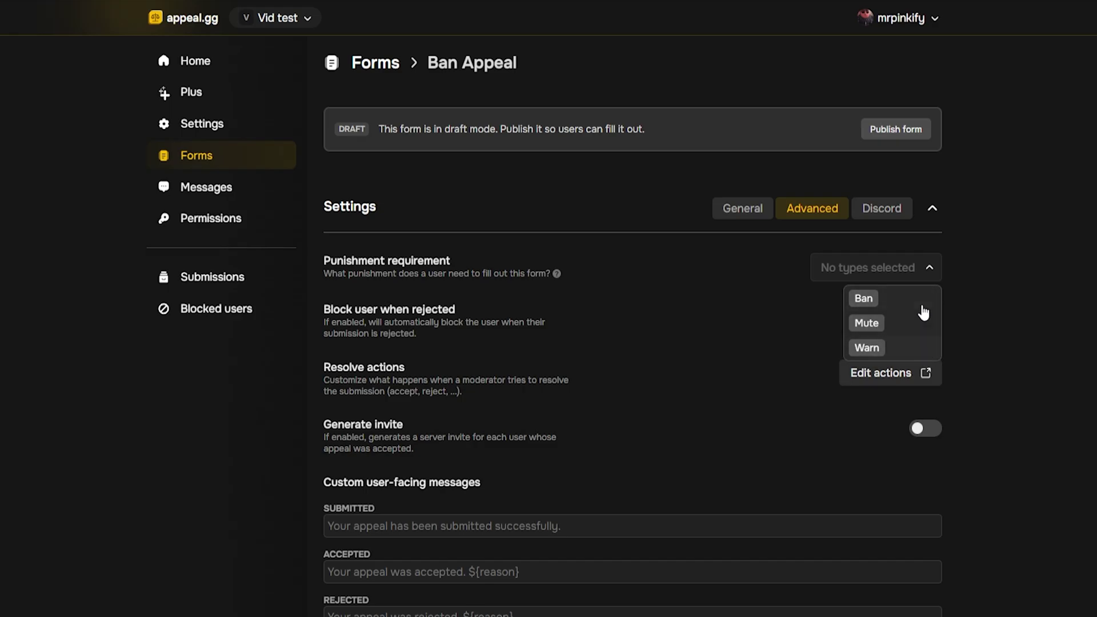
pyautogui.click(908, 299)
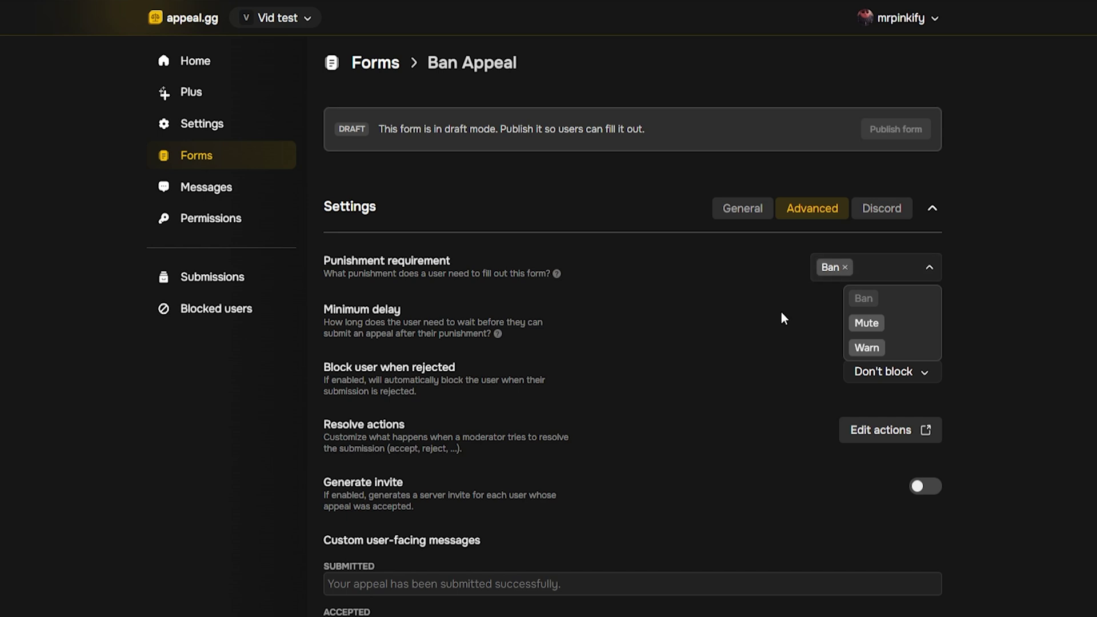
pyautogui.click(773, 332)
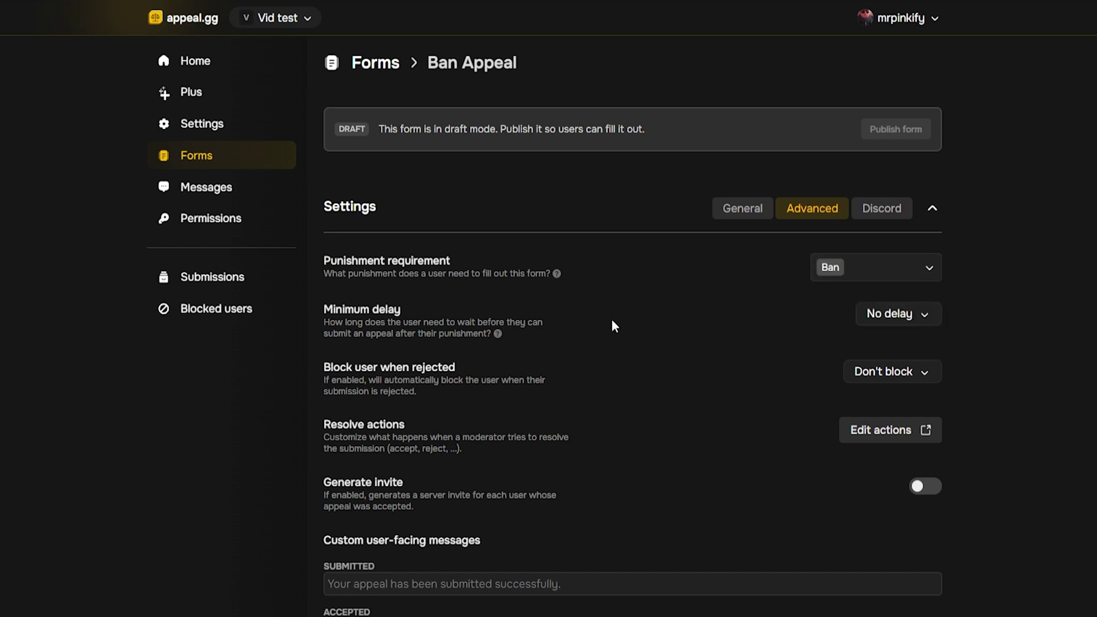
# - Set a custom minimum delay of at least 24 hours before an appeal can be submitted
pyautogui.click(923, 315)
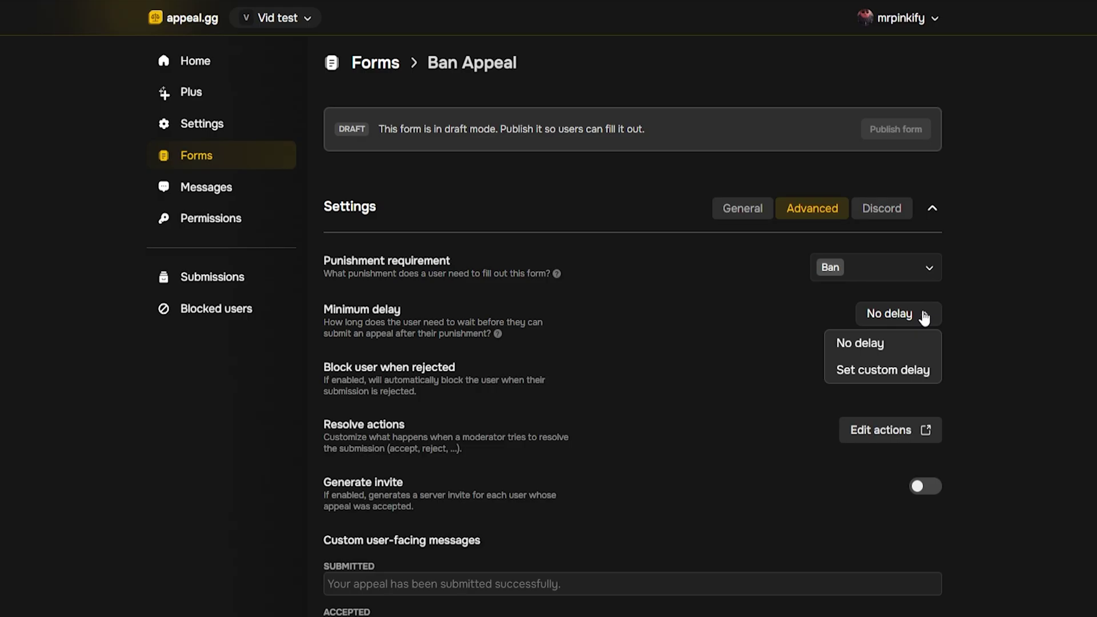
pyautogui.click(860, 371)
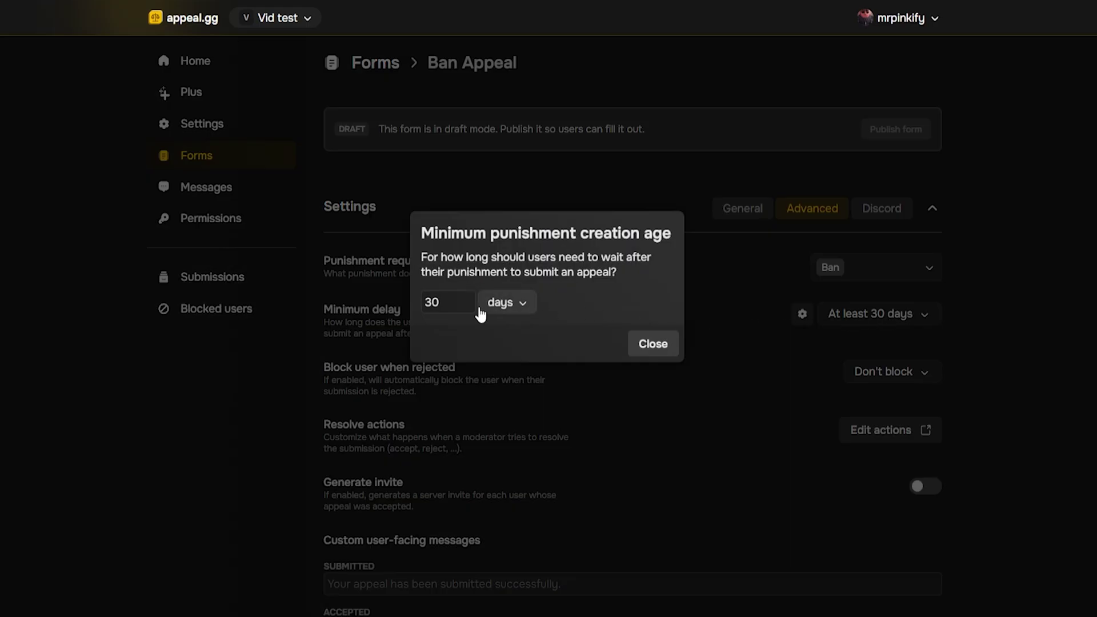
pyautogui.click(656, 347)
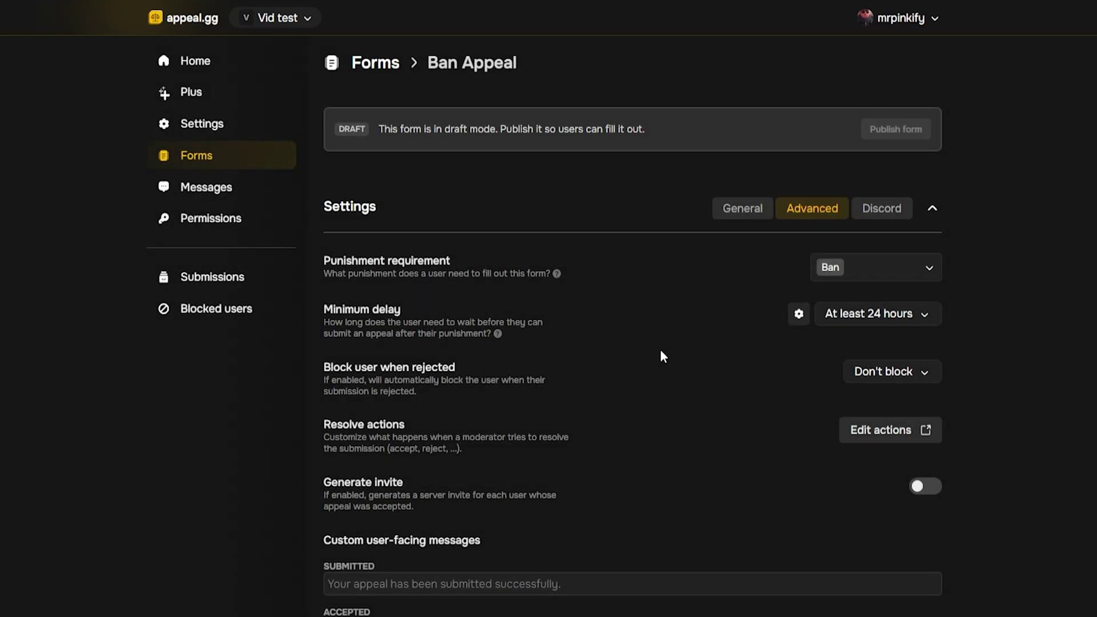
# - Examine the options for blocking rejected users, generating an invite and customizing the submitted, accepted and rejected messages
pyautogui.scroll(-1, 662, 346)
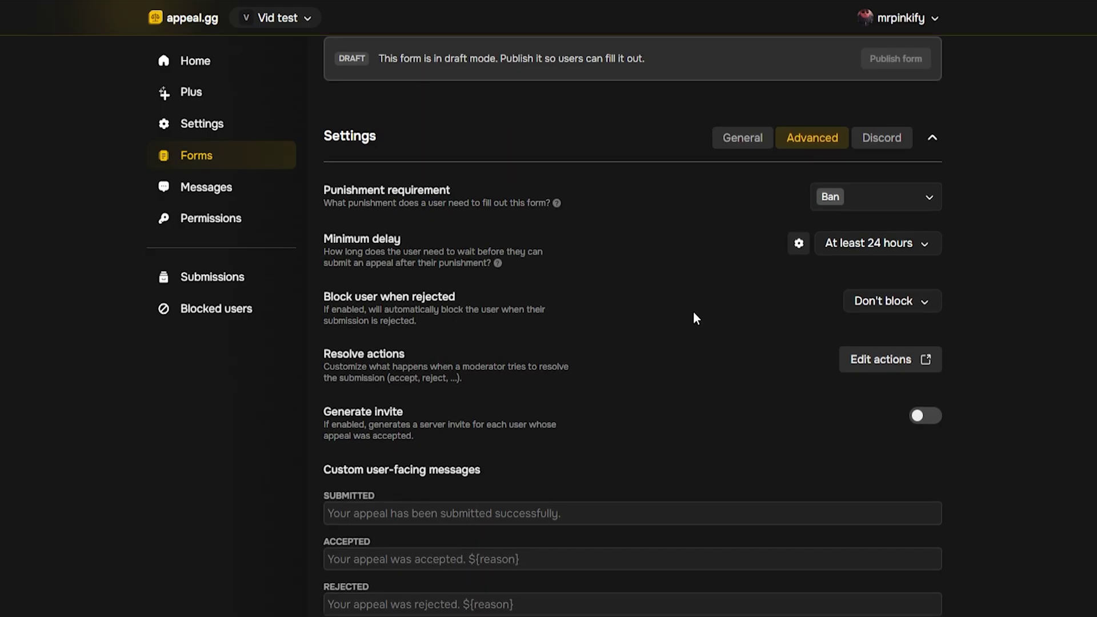
pyautogui.click(924, 303)
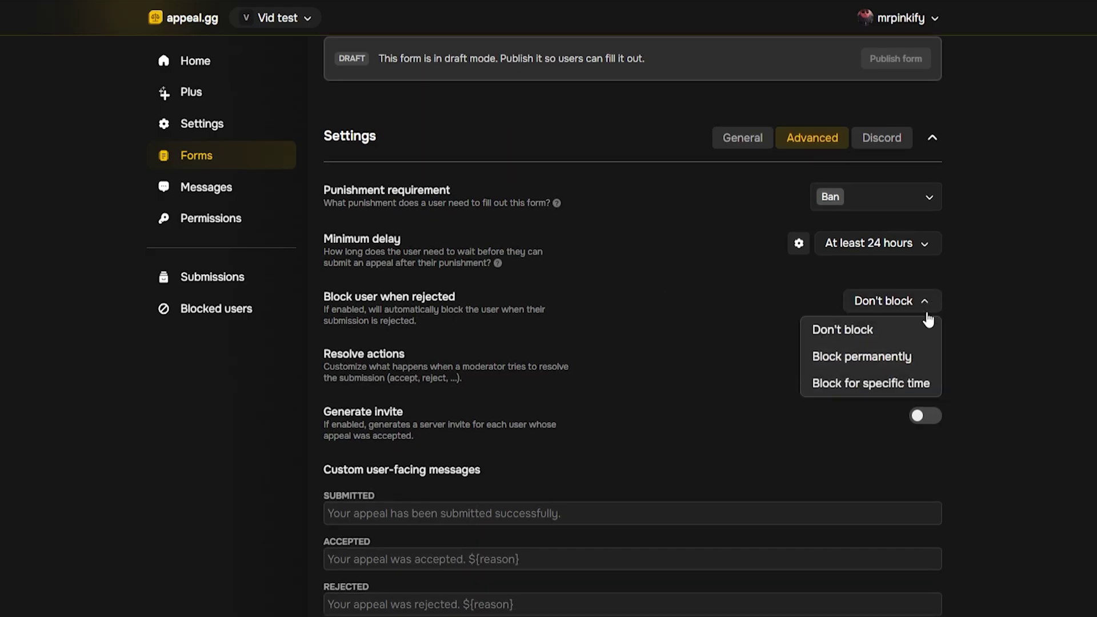
pyautogui.click(353, 407)
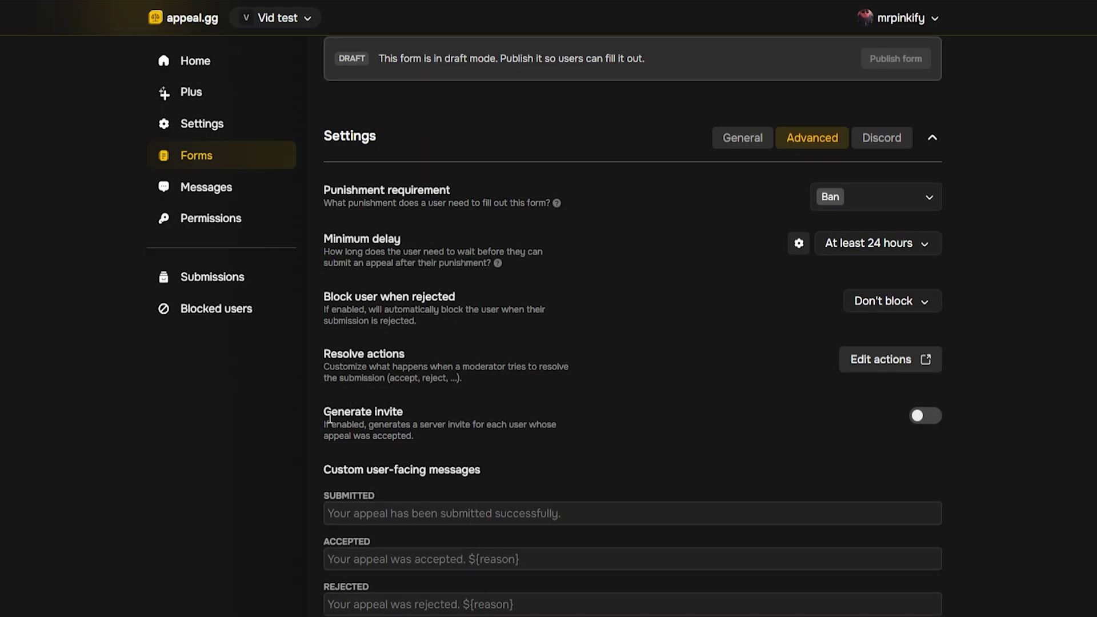
pyautogui.moveTo(329, 419); pyautogui.dragTo(409, 413)
pyautogui.click(445, 413)
pyautogui.scroll(-3, 577, 377)
pyautogui.scroll(-2, 914, 311)
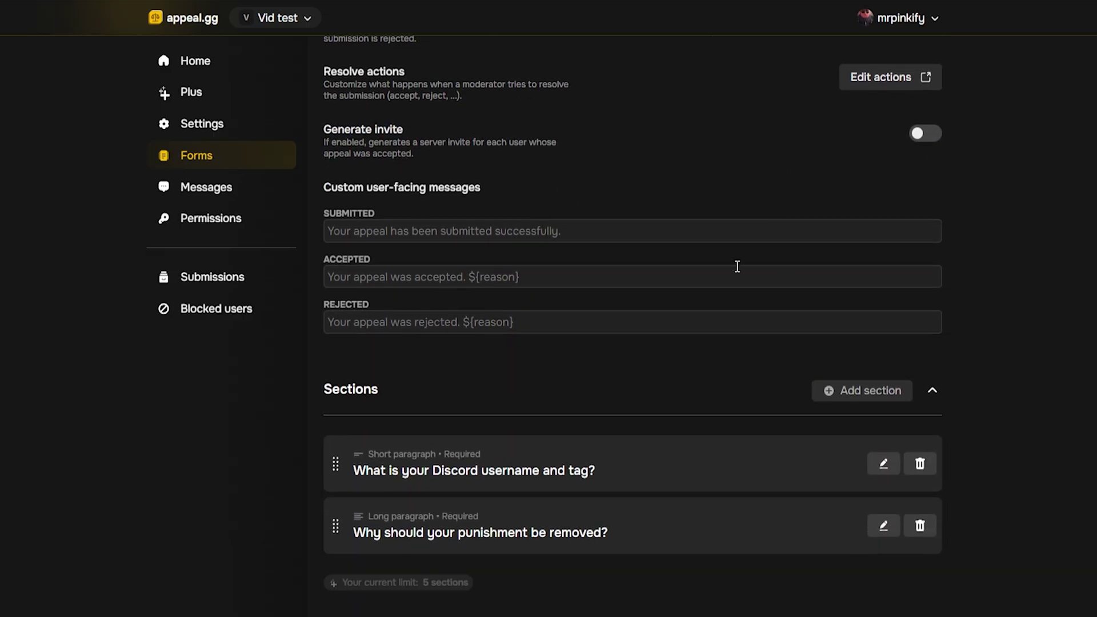
pyautogui.moveTo(363, 215); pyautogui.dragTo(334, 248)
pyautogui.moveTo(320, 300); pyautogui.dragTo(374, 293)
pyautogui.click(424, 297)
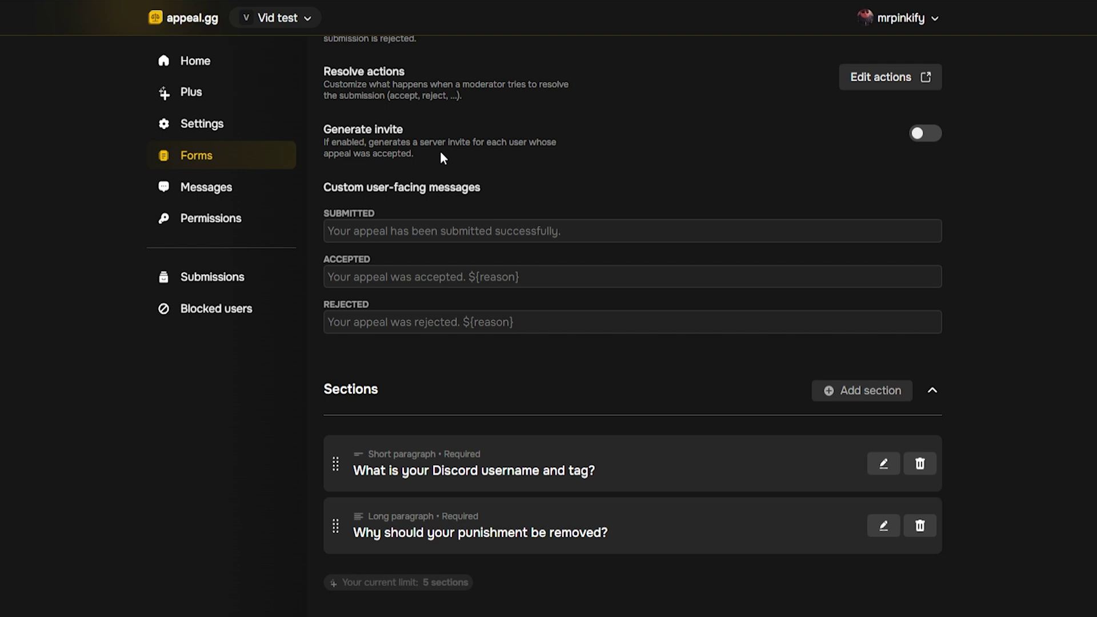
# - Save the advanced settings and open the submission channel choice in the form's Discord settings
pyautogui.click(724, 599)
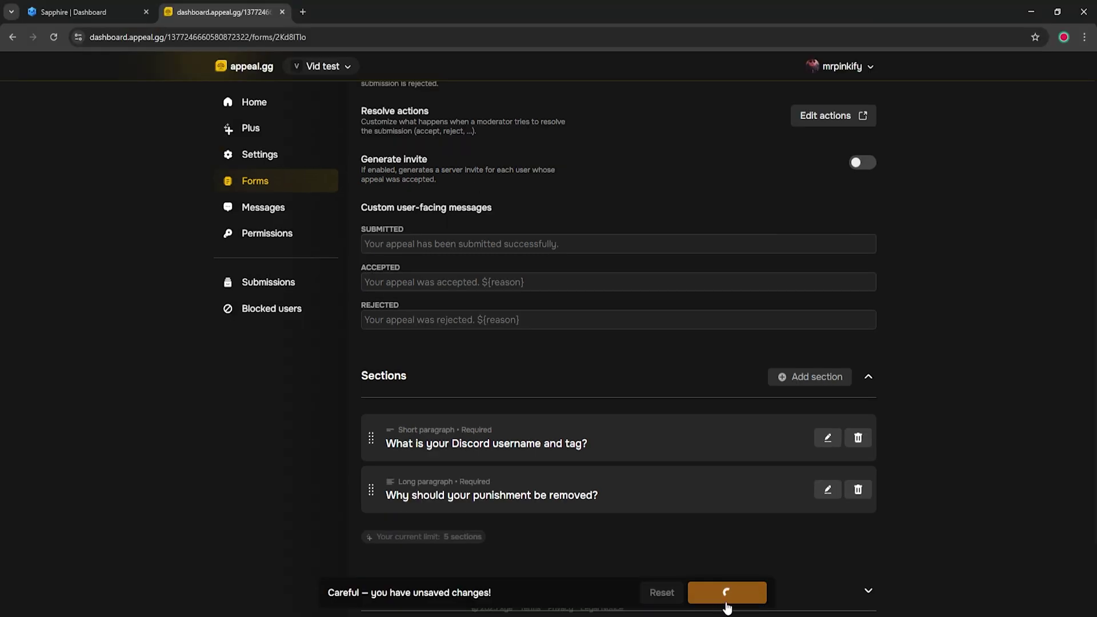
pyautogui.scroll(5, 723, 543)
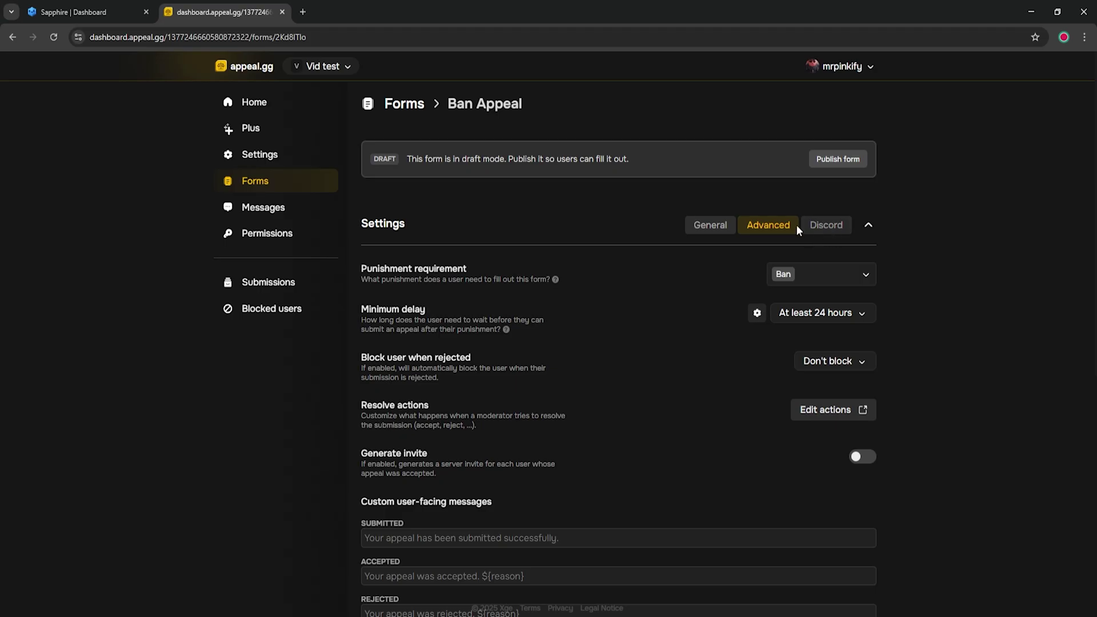
pyautogui.click(824, 234)
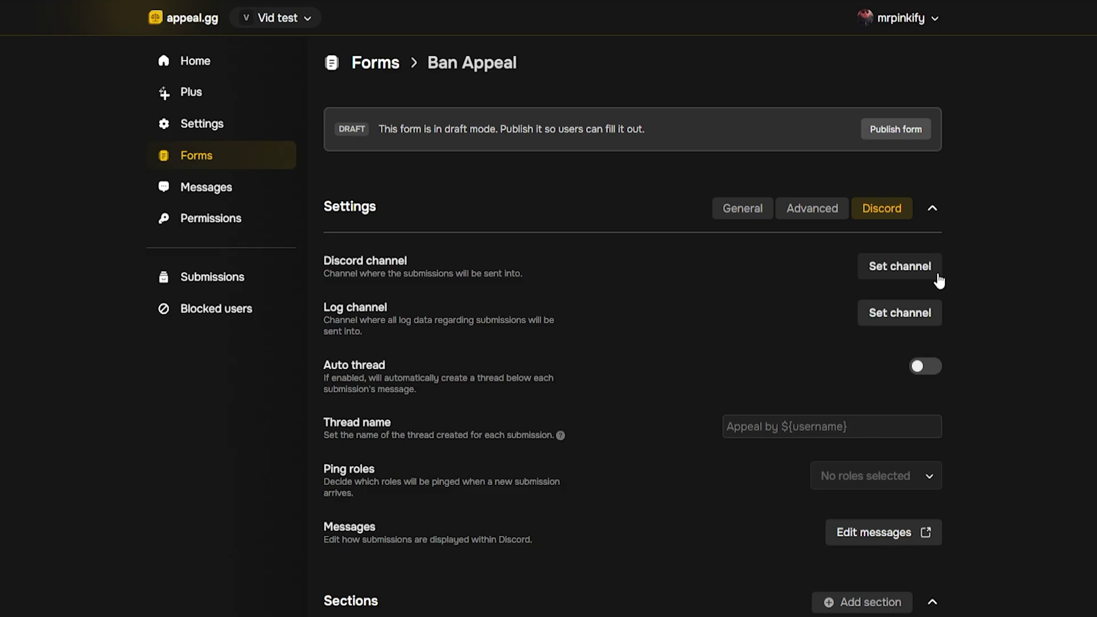
pyautogui.click(916, 272)
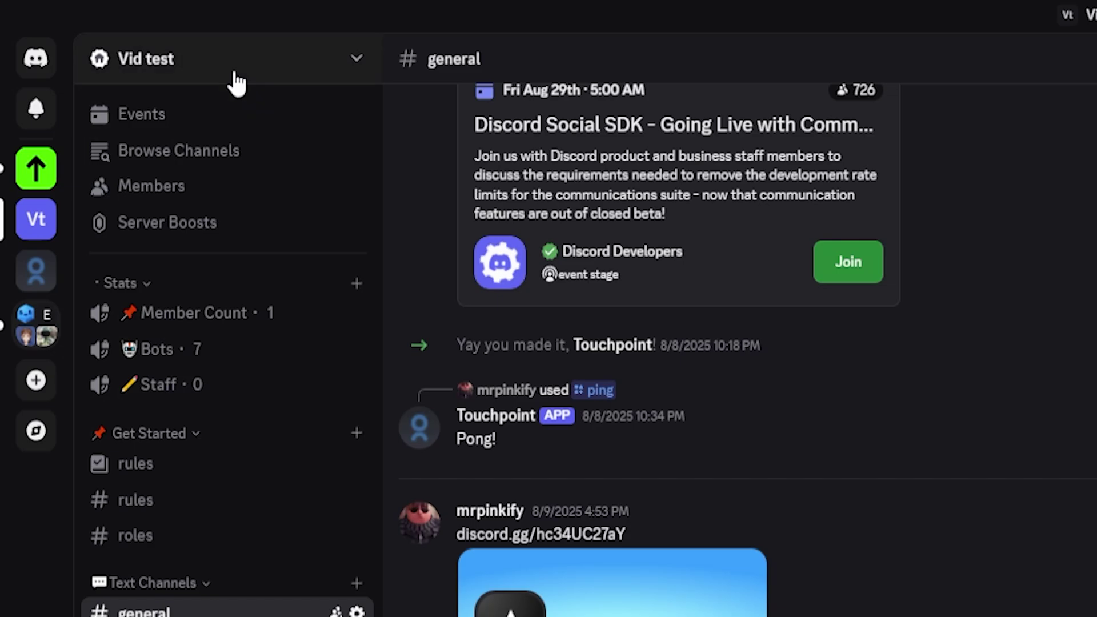
# - Switch to Discord and create a private text channel named appeal-logs, giving the Moderator role access
pyautogui.click(108, 24)
pyautogui.click(223, 289)
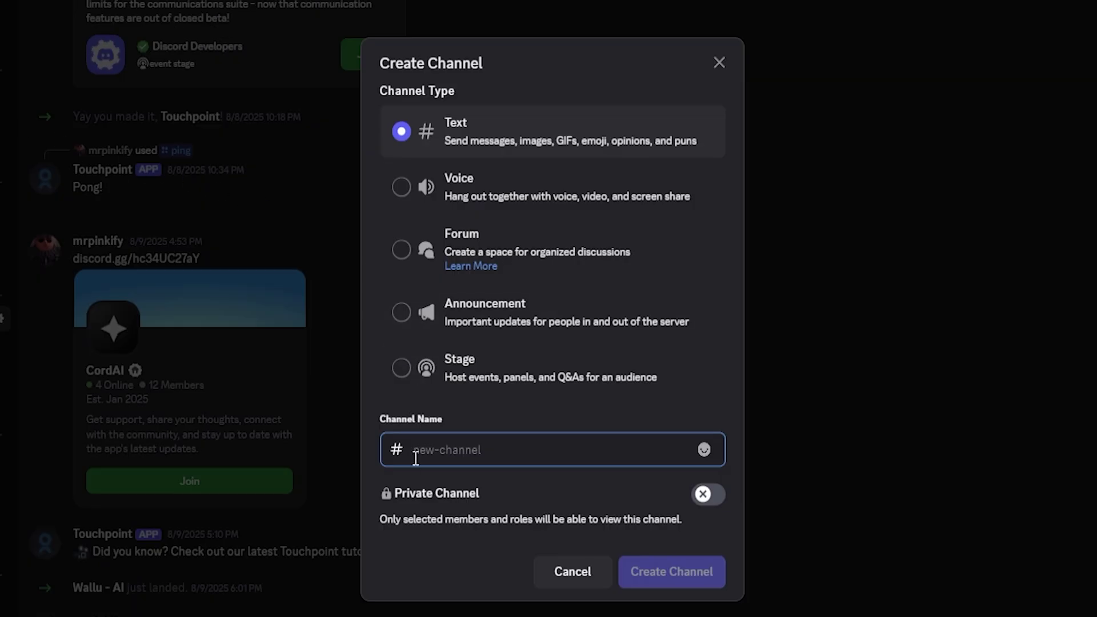
pyautogui.write('appeal-logs')
pyautogui.click(711, 502)
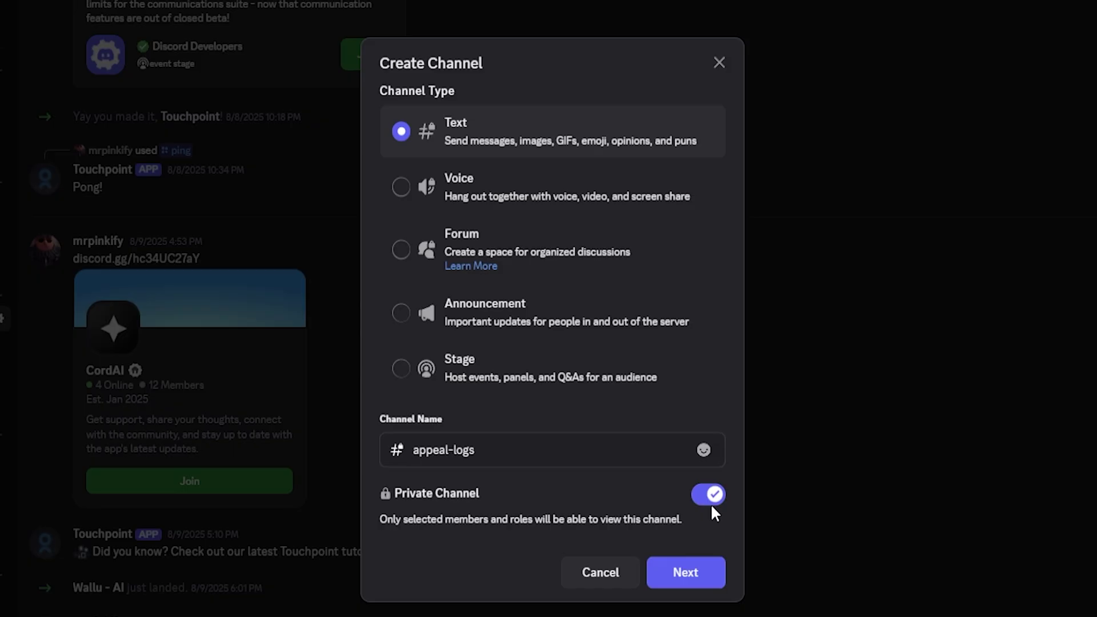
pyautogui.click(691, 578)
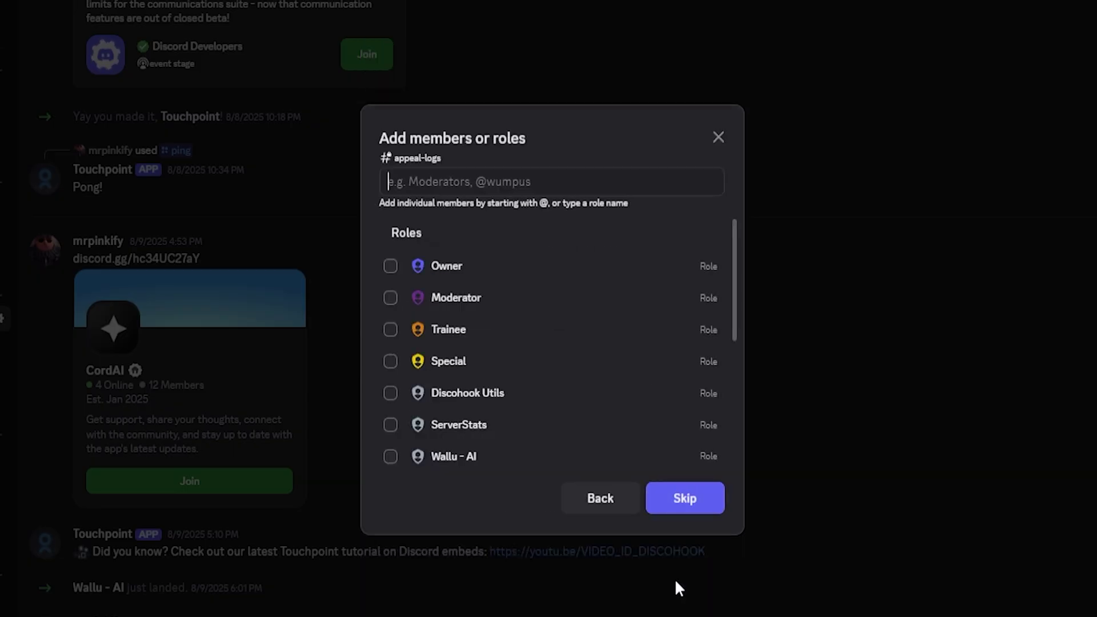
pyautogui.click(458, 308)
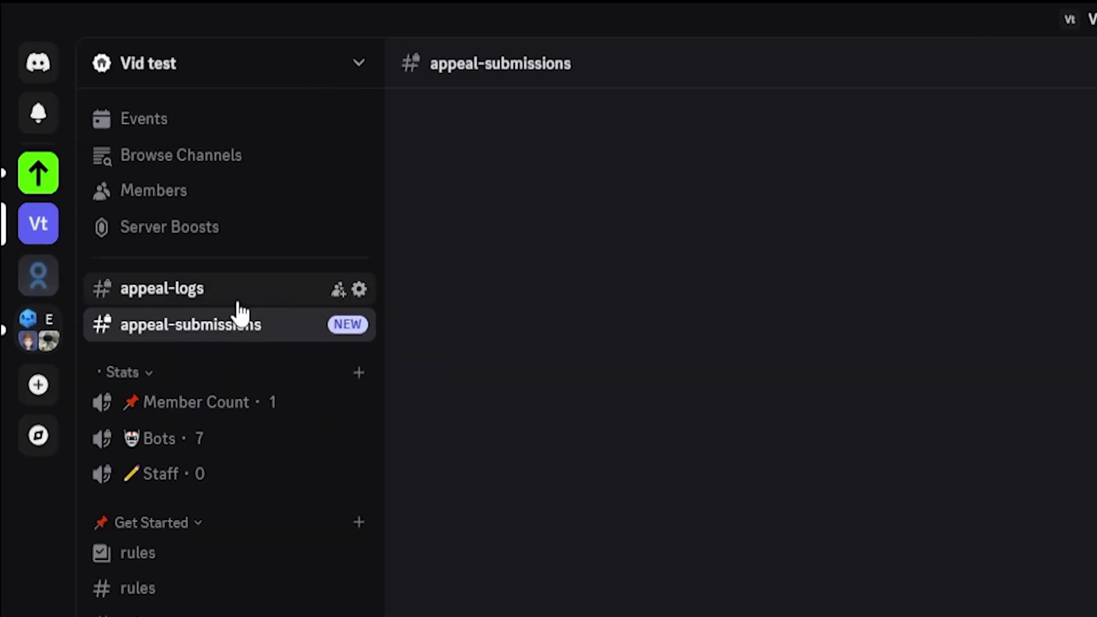
# - View the appeal-logs and appeal-submissions channels in the Discord server
pyautogui.click(292, 300)
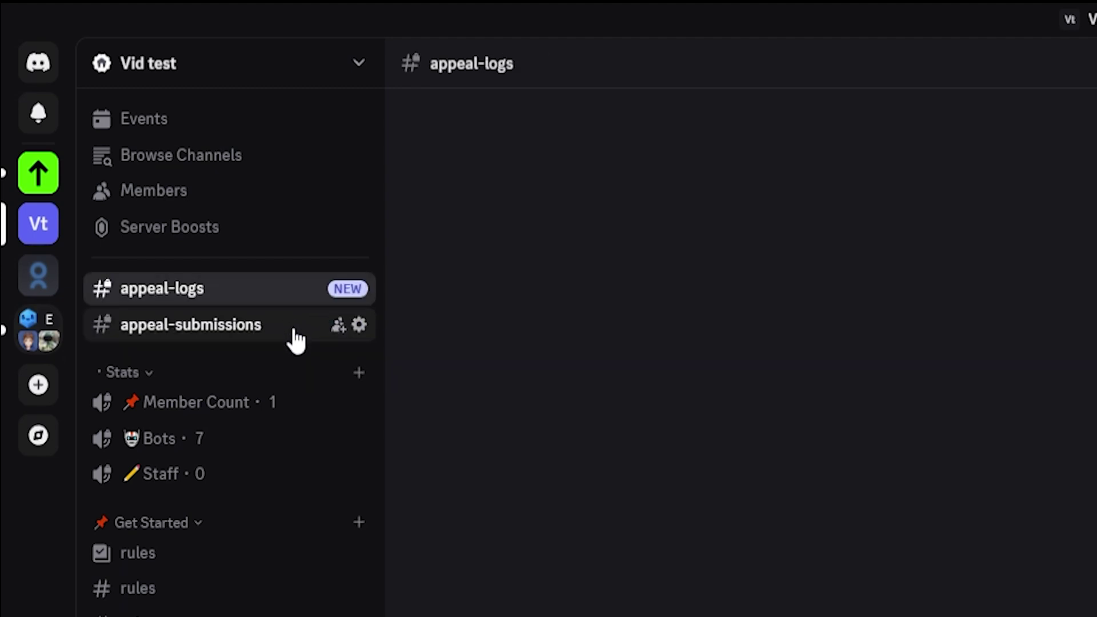
pyautogui.click(294, 331)
pyautogui.click(292, 299)
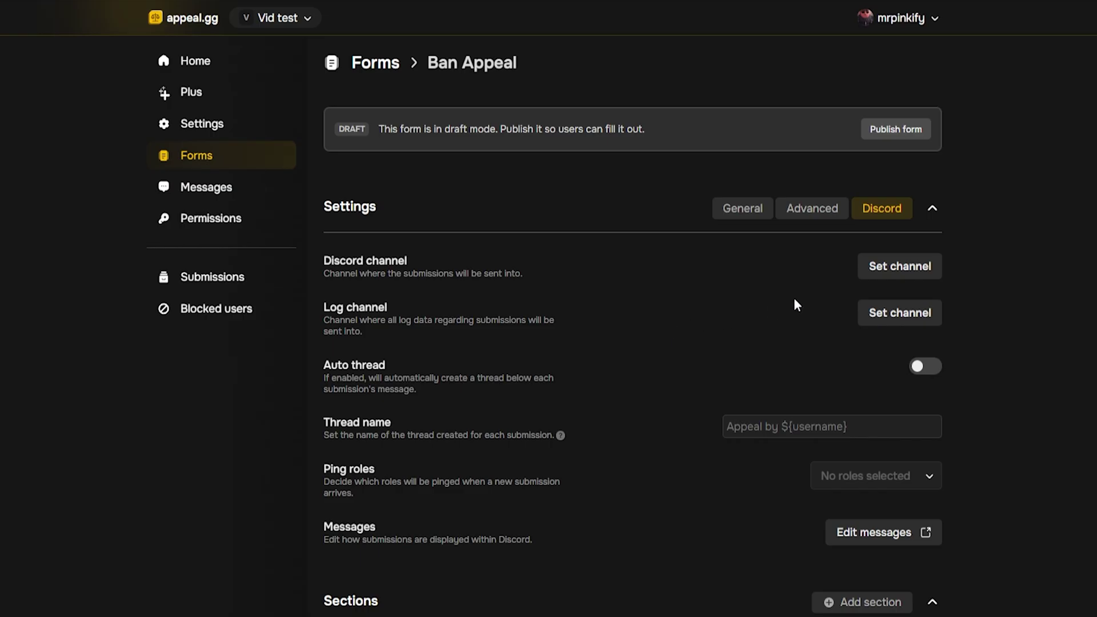
# - Back in appeal.gg, refresh the channel list, then set appeal-submissions as the Discord channel and appeal-logs as the log channel
pyautogui.click(921, 277)
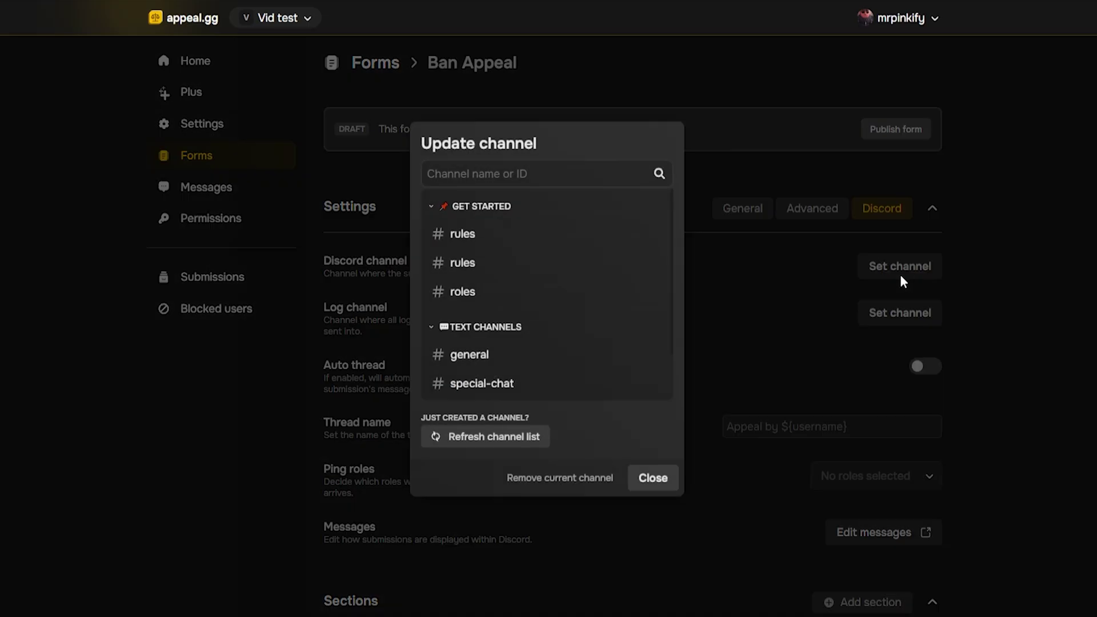
pyautogui.scroll(-3, 612, 246)
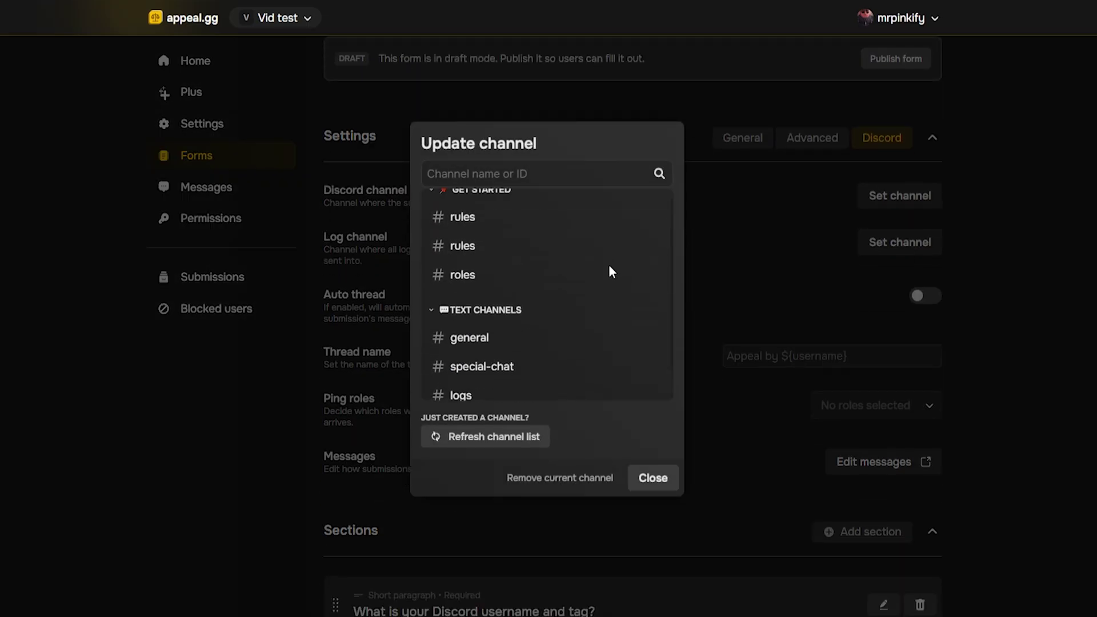
pyautogui.scroll(1, 612, 271)
pyautogui.scroll(3, 725, 252)
pyautogui.scroll(-2, 617, 243)
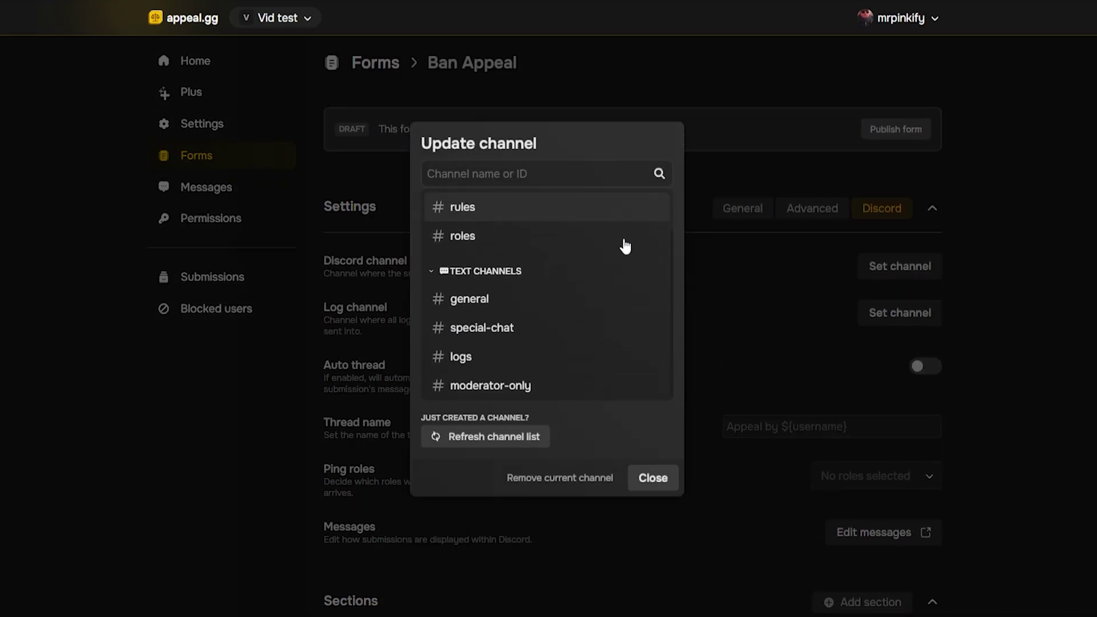
pyautogui.click(483, 437)
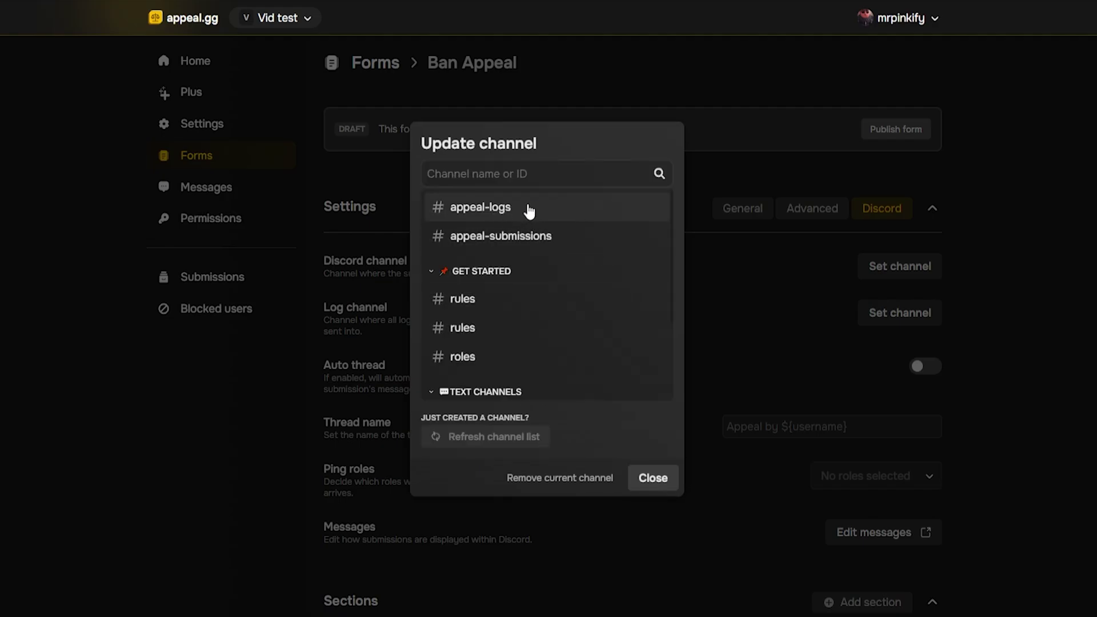
pyautogui.click(584, 237)
pyautogui.click(875, 314)
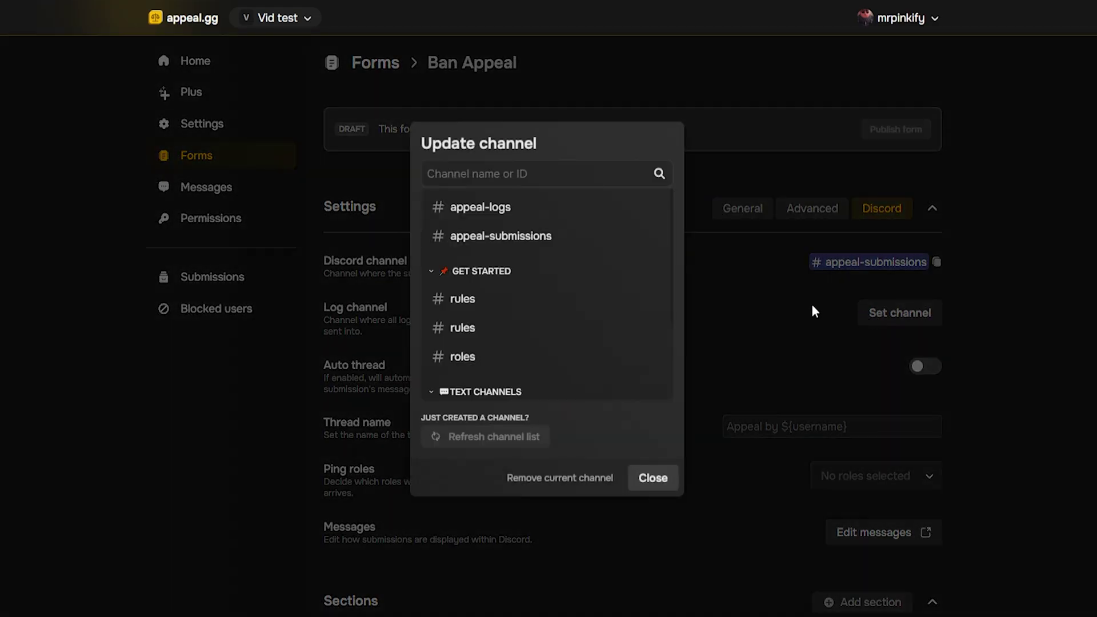
pyautogui.click(571, 211)
# - Set the Moderator role to be pinged when a new submission arrives
pyautogui.scroll(-1, 810, 300)
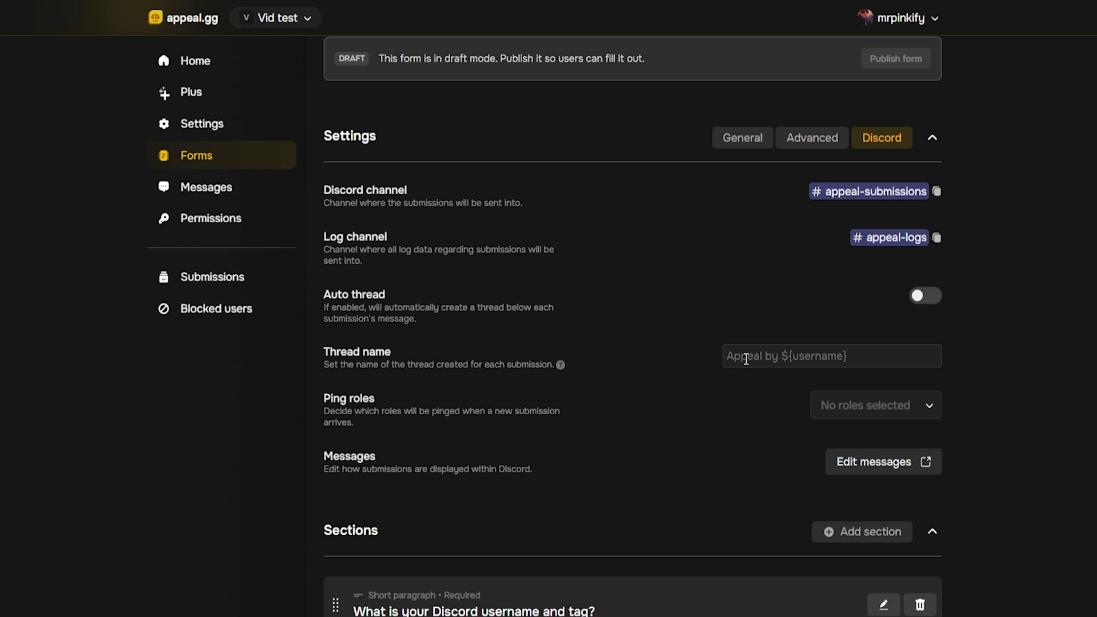
pyautogui.click(923, 417)
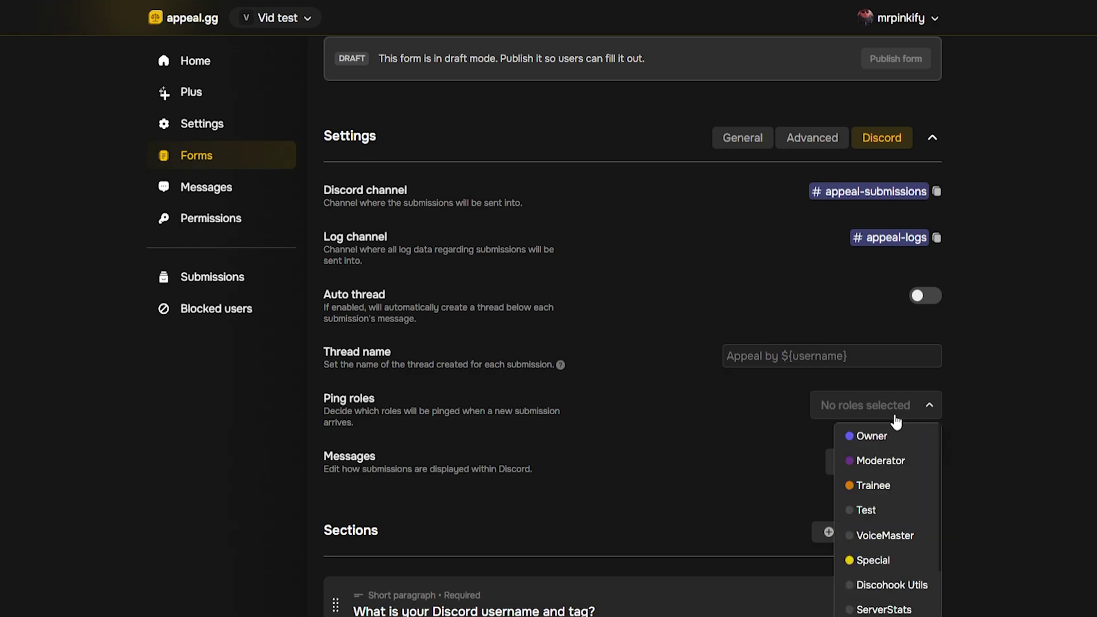
pyautogui.click(892, 462)
pyautogui.click(789, 434)
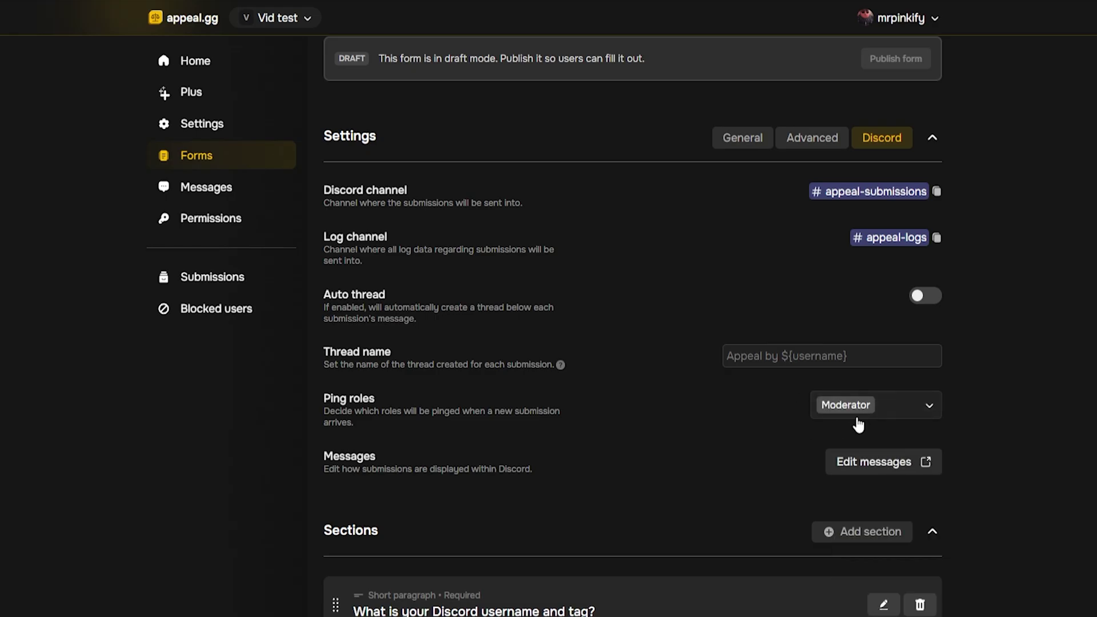
# - Publish the Ban Appeal form so it is live, and go to the server's general settings page
pyautogui.moveTo(325, 406); pyautogui.dragTo(358, 423)
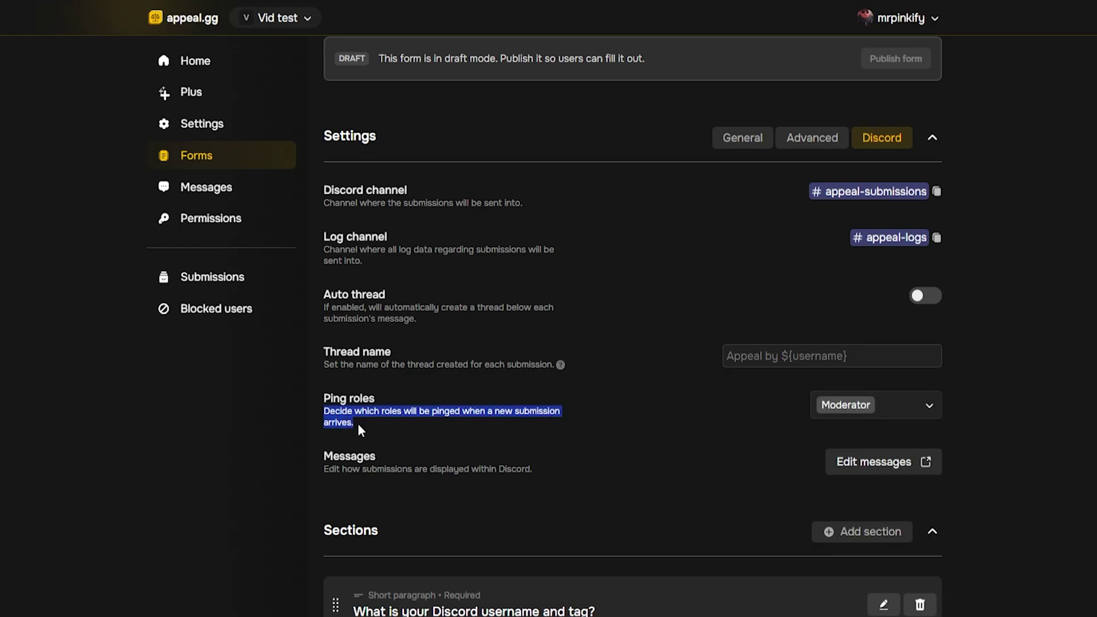
pyautogui.click(358, 424)
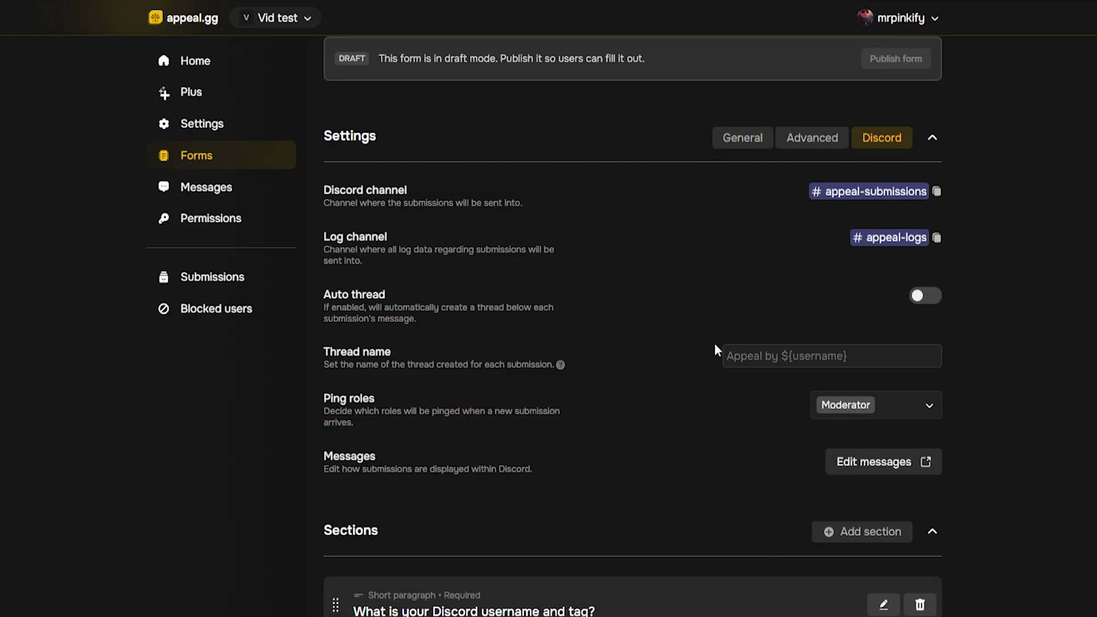
pyautogui.scroll(2, 731, 352)
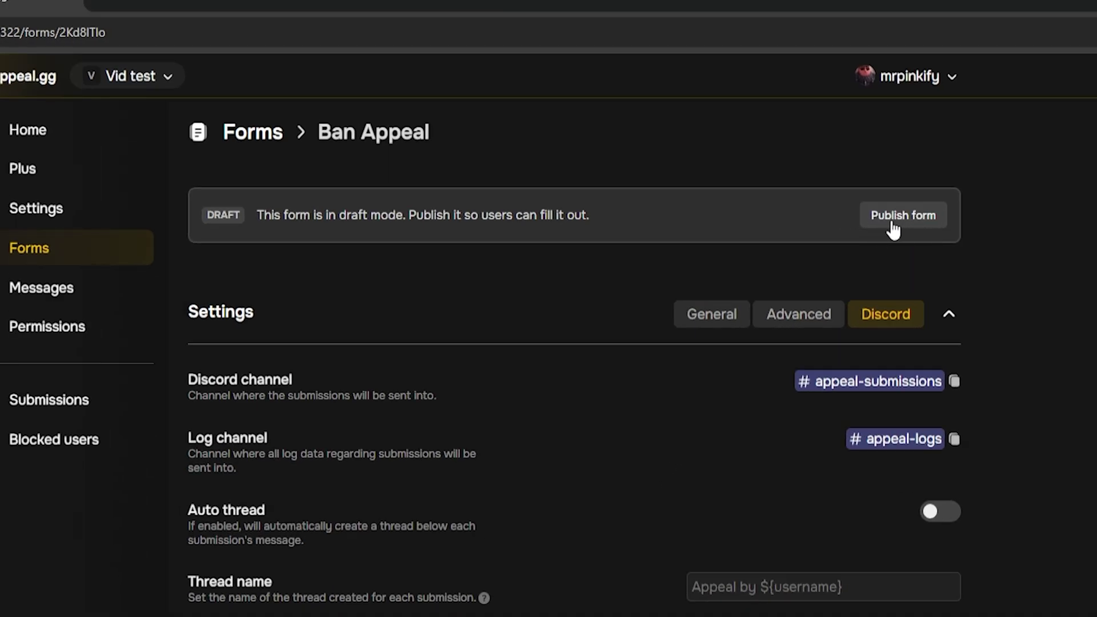
pyautogui.click(890, 133)
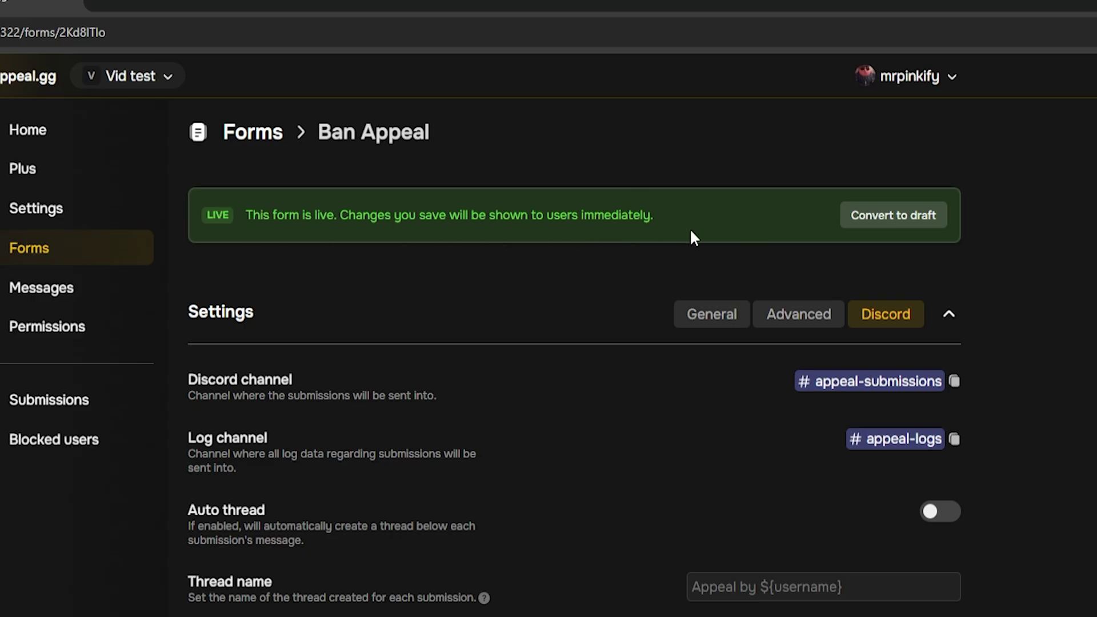
pyautogui.click(900, 230)
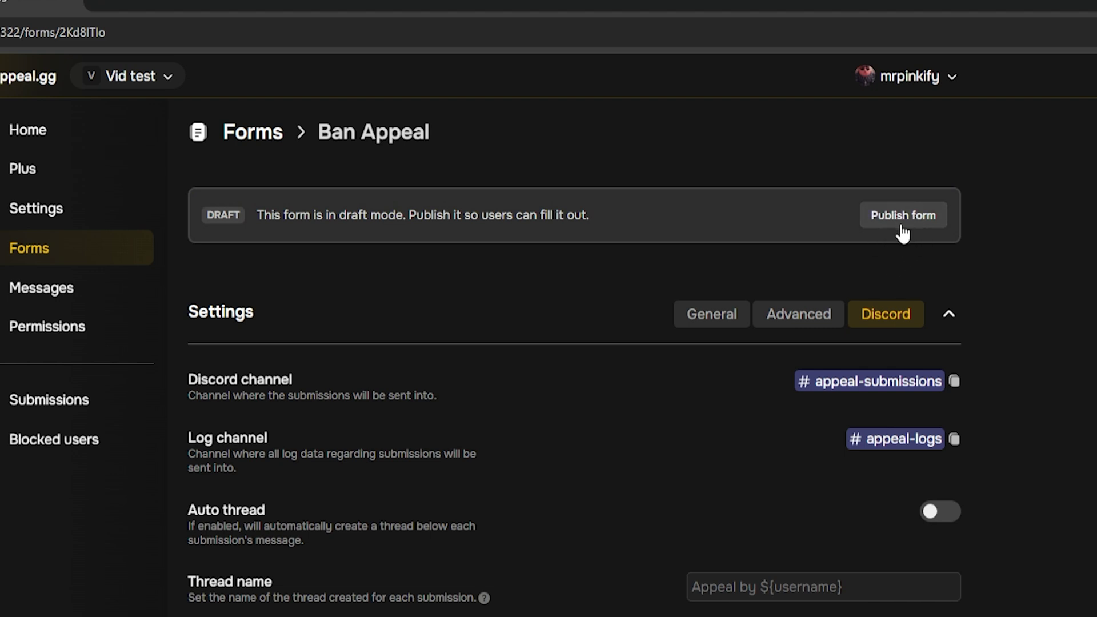
pyautogui.click(899, 225)
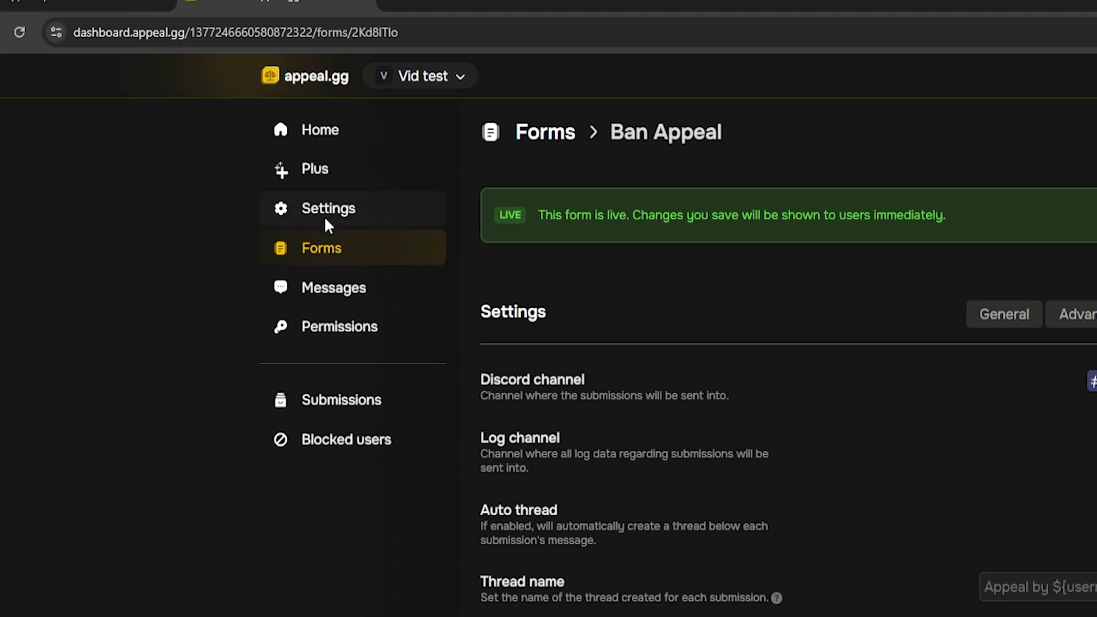
pyautogui.click(401, 214)
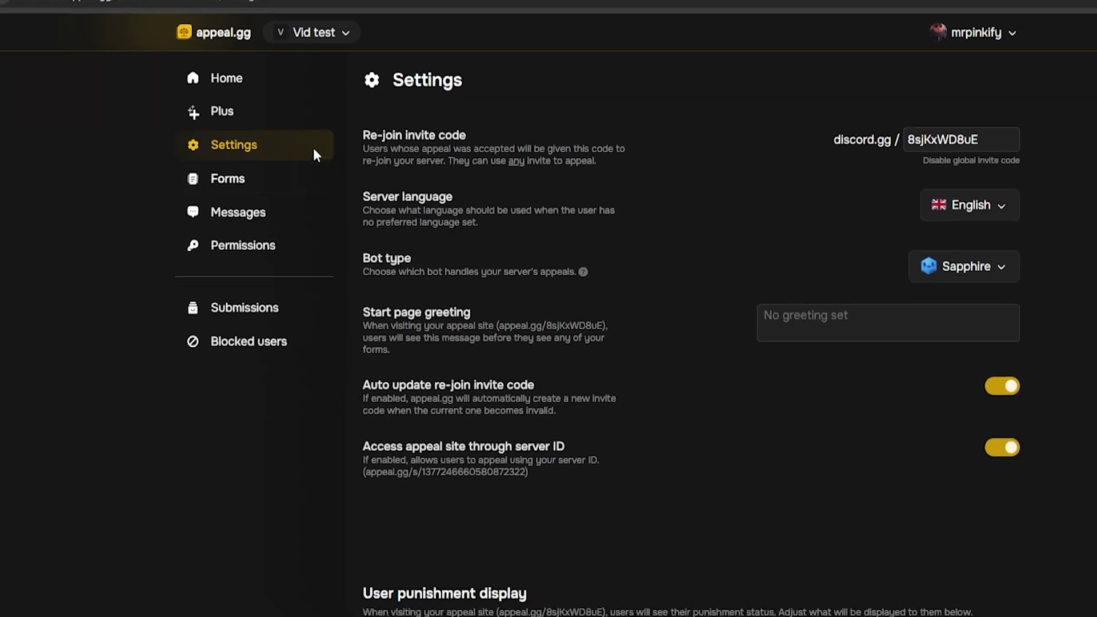
pyautogui.click(882, 252)
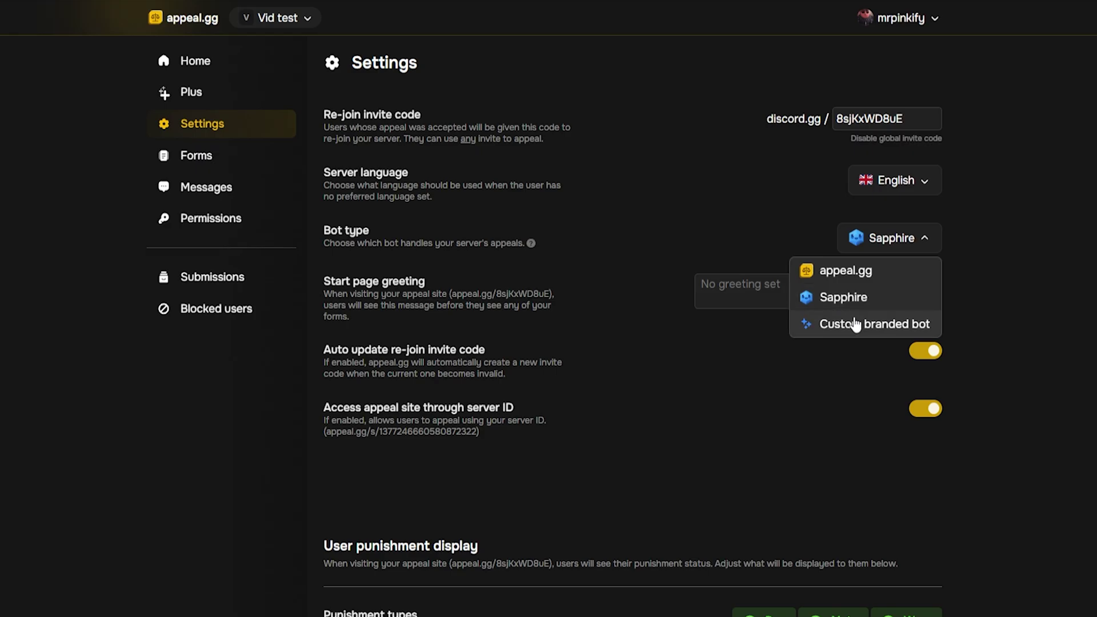
pyautogui.click(824, 326)
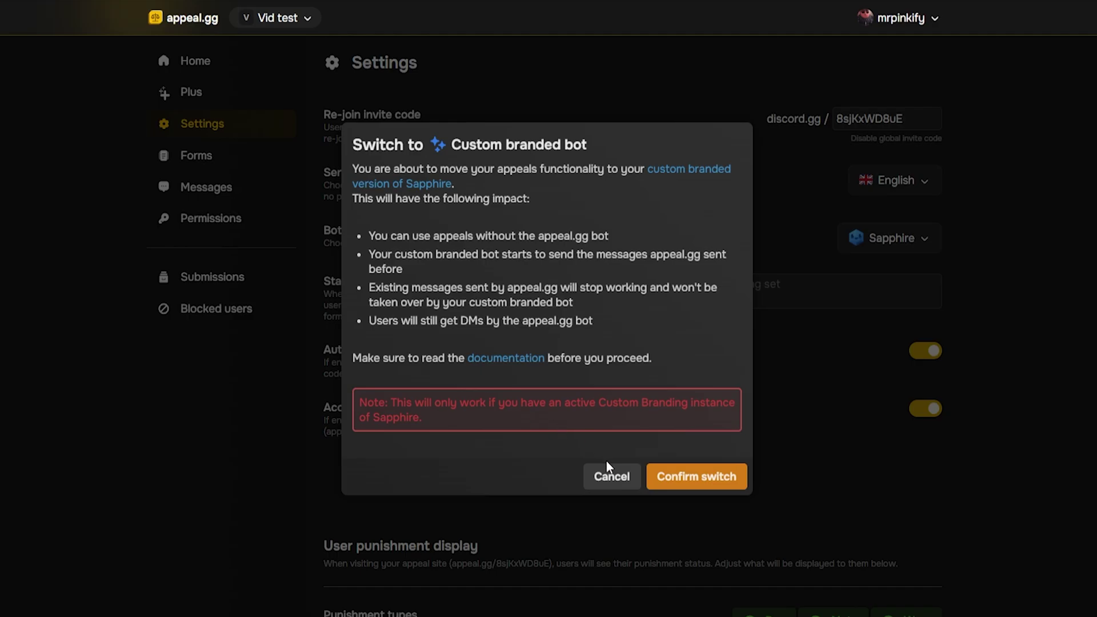
pyautogui.click(615, 483)
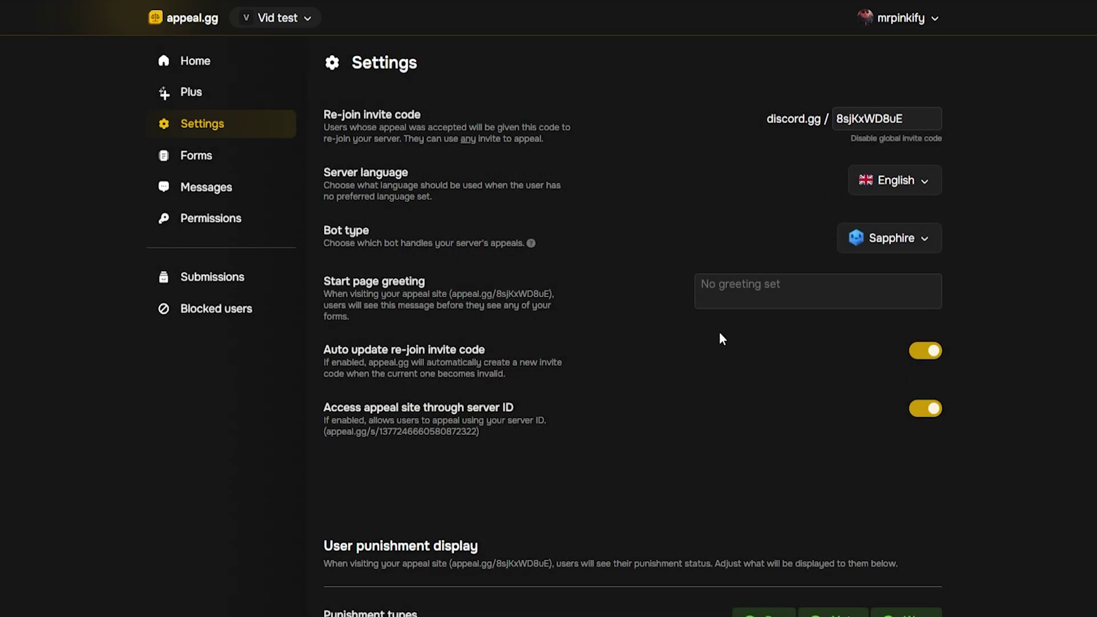
# - Set the start page greeting to "Welcome to Touchpoint Appeals!"
pyautogui.click(742, 306)
pyautogui.write('Welcome to Touchpoint Appeals')
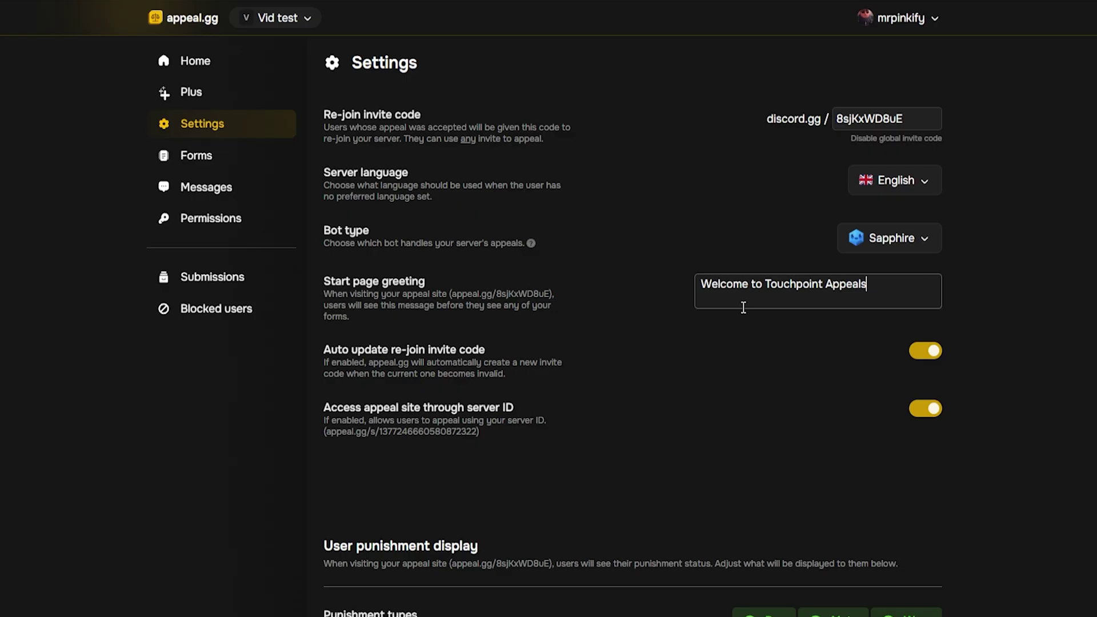
pyautogui.write('!')
pyautogui.click(771, 407)
# - Try disabling the automatic re-join invite code update and enable it again
pyautogui.click(925, 354)
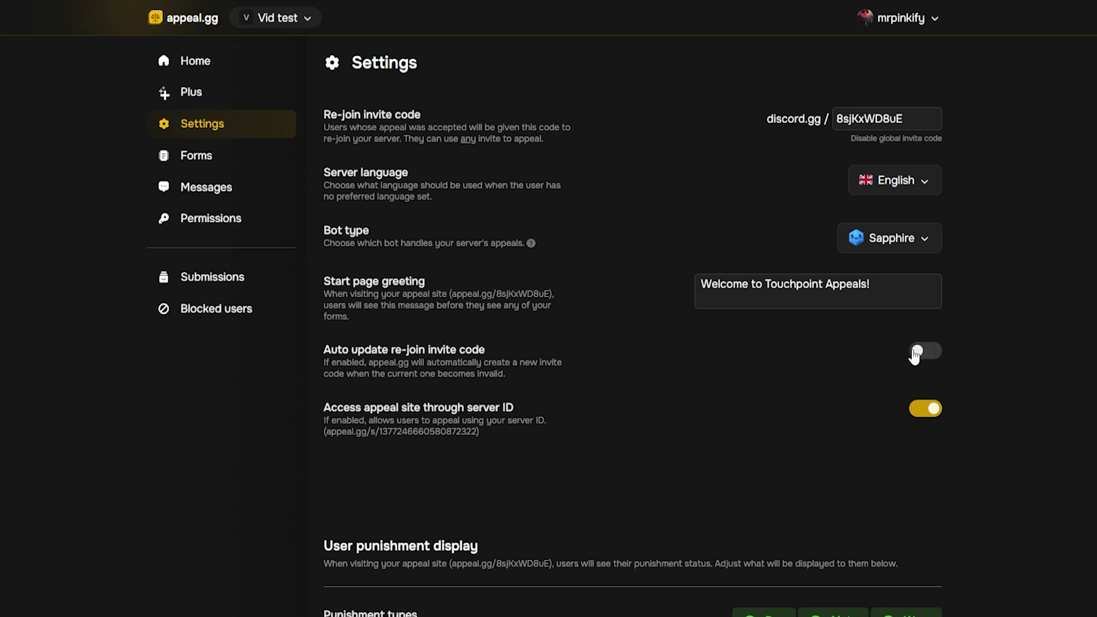
pyautogui.click(924, 350)
pyautogui.moveTo(323, 350); pyautogui.dragTo(555, 351)
pyautogui.click(555, 351)
# - Try hiding the Ban, Mute and Warn punishment types from users and make them all visible again
pyautogui.scroll(-5, 652, 374)
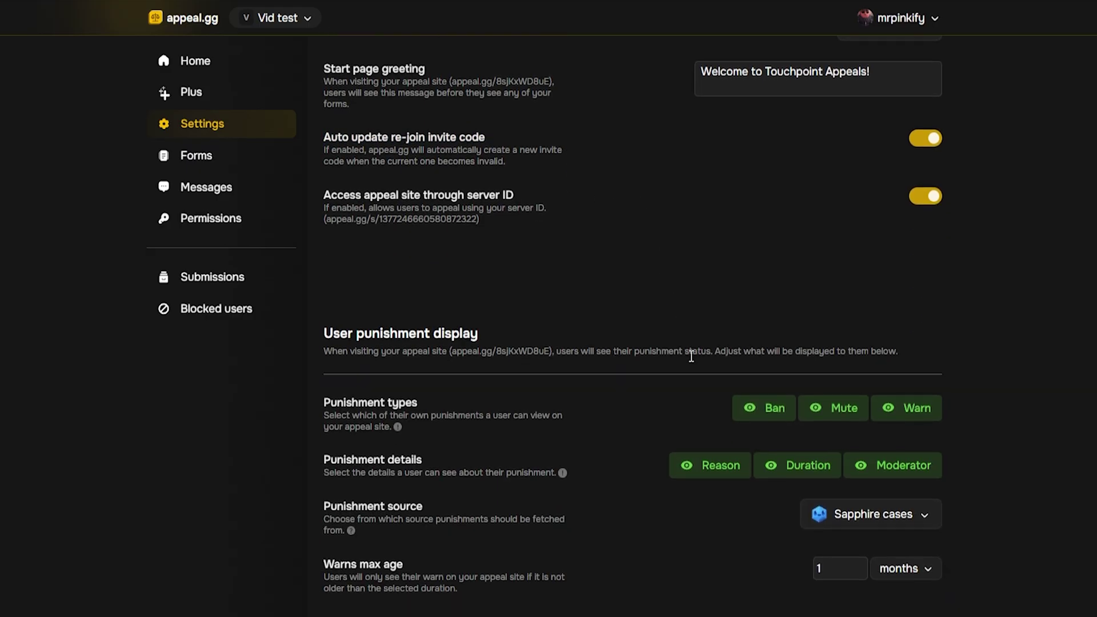
pyautogui.scroll(-2, 673, 354)
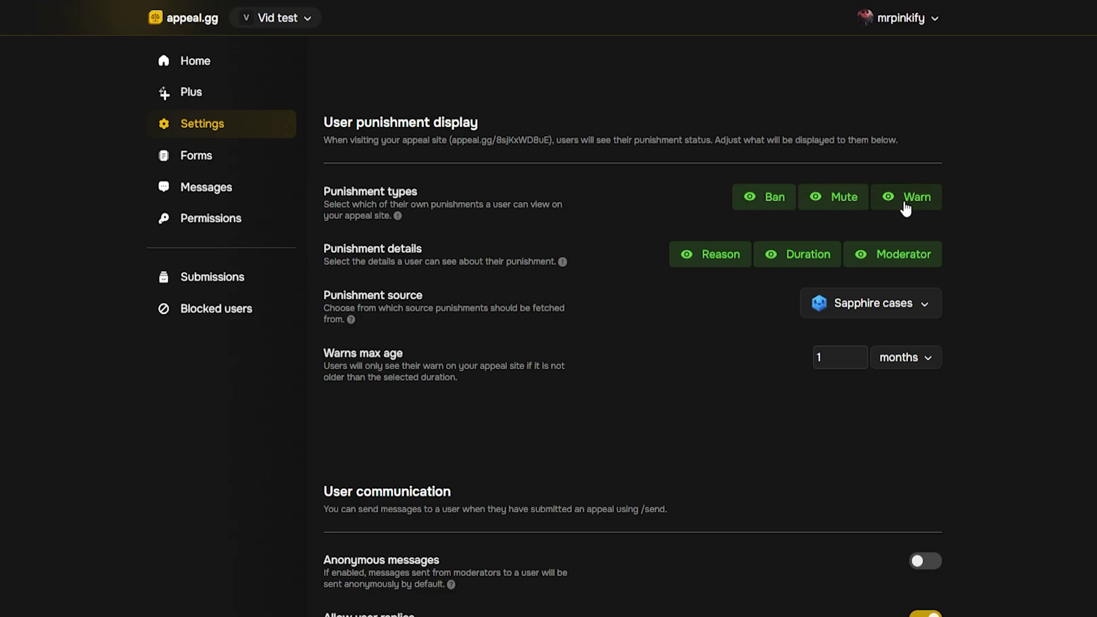
pyautogui.click(911, 206)
pyautogui.click(840, 200)
pyautogui.click(777, 200)
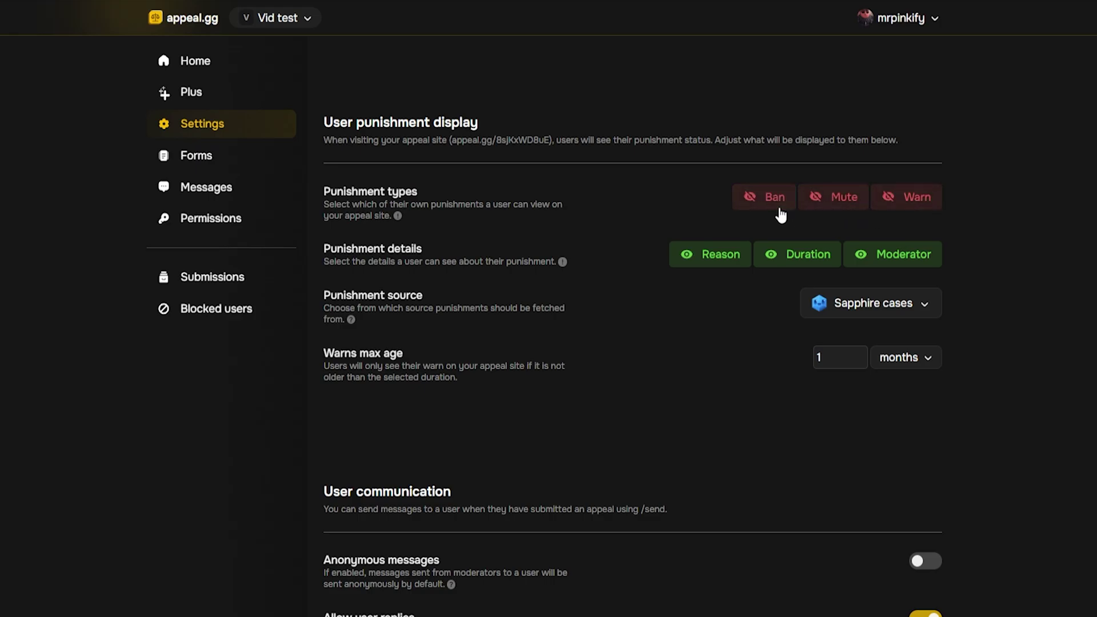
pyautogui.click(778, 206)
pyautogui.click(824, 206)
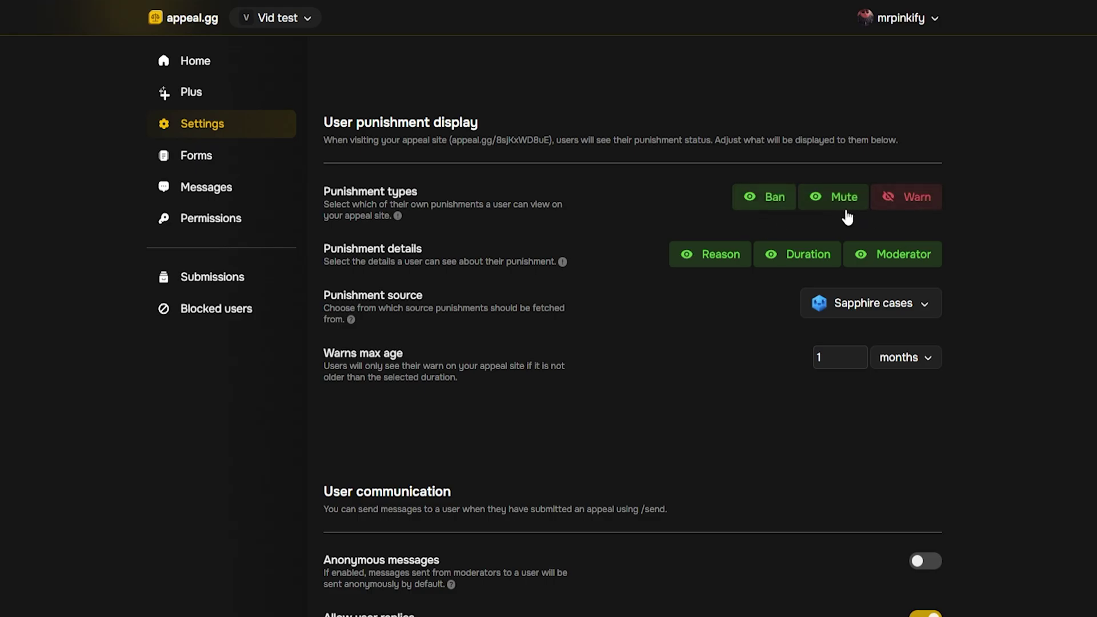
pyautogui.click(829, 208)
pyautogui.click(889, 213)
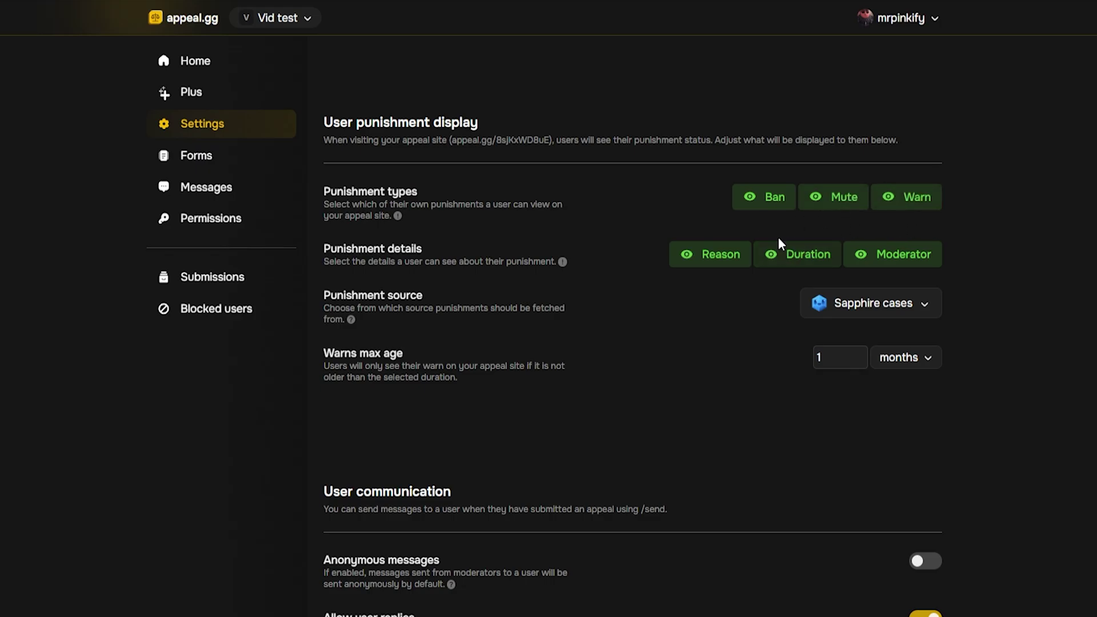
pyautogui.click(768, 216)
pyautogui.click(768, 212)
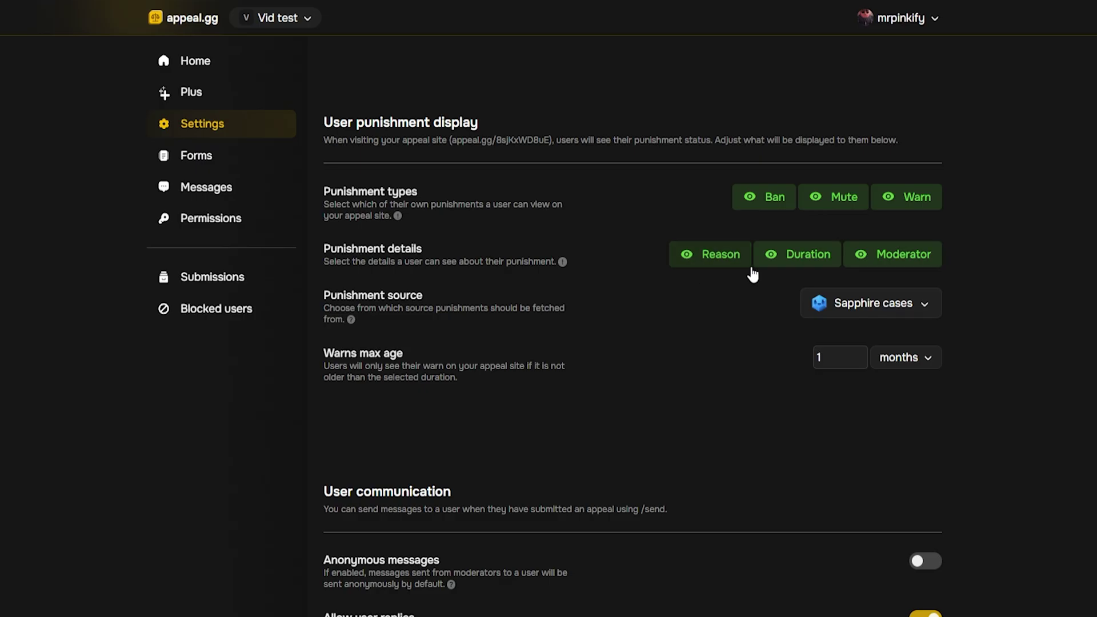
# - Try hiding the Reason, Duration and Moderator punishment details from users and make them all visible again
pyautogui.click(725, 264)
pyautogui.click(791, 264)
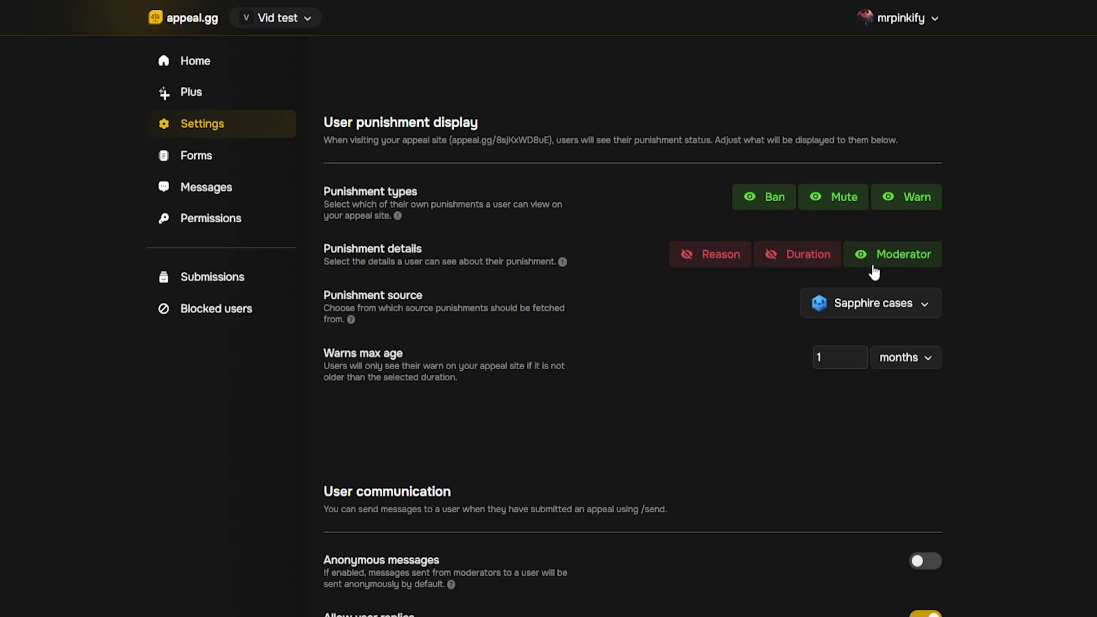
pyautogui.click(807, 264)
pyautogui.click(722, 267)
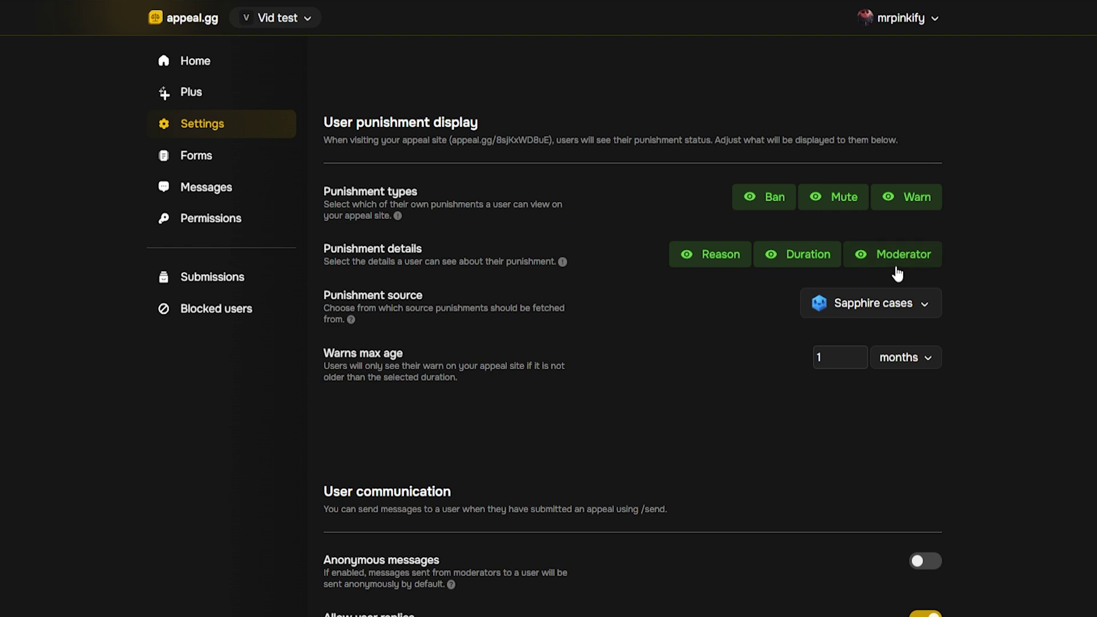
pyautogui.click(892, 266)
pyautogui.click(795, 264)
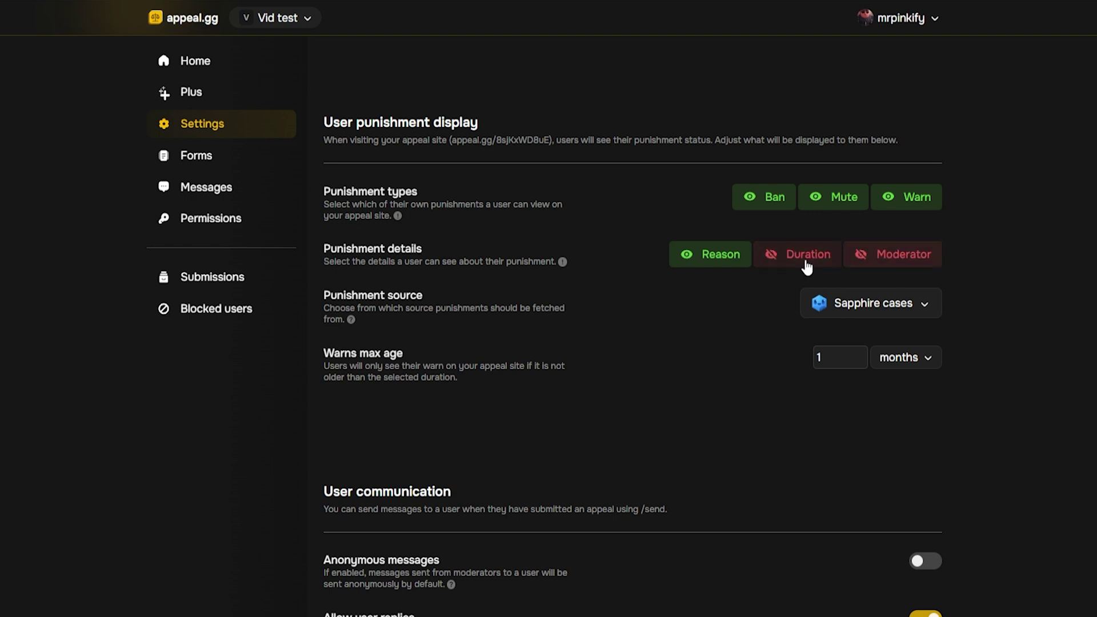
pyautogui.click(811, 266)
pyautogui.click(882, 268)
pyautogui.click(789, 266)
pyautogui.click(838, 264)
# - Review the punishment source, warns max age, user communication and submission storage options in the server settings
pyautogui.click(908, 305)
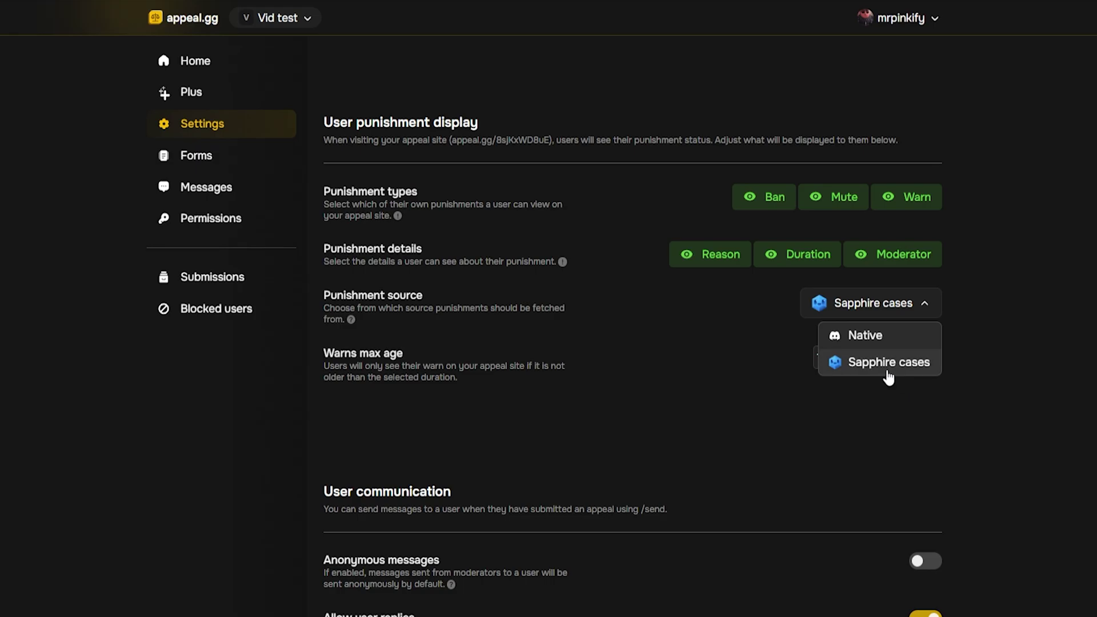
pyautogui.click(899, 394)
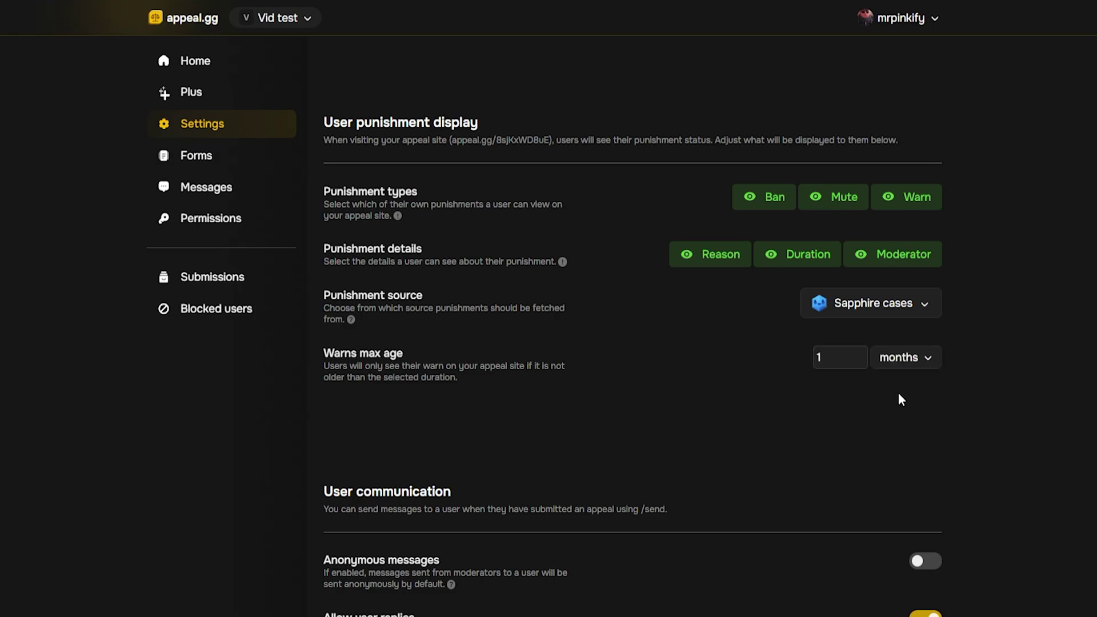
pyautogui.moveTo(831, 358); pyautogui.dragTo(799, 369)
pyautogui.click(828, 394)
pyautogui.scroll(-4, 794, 394)
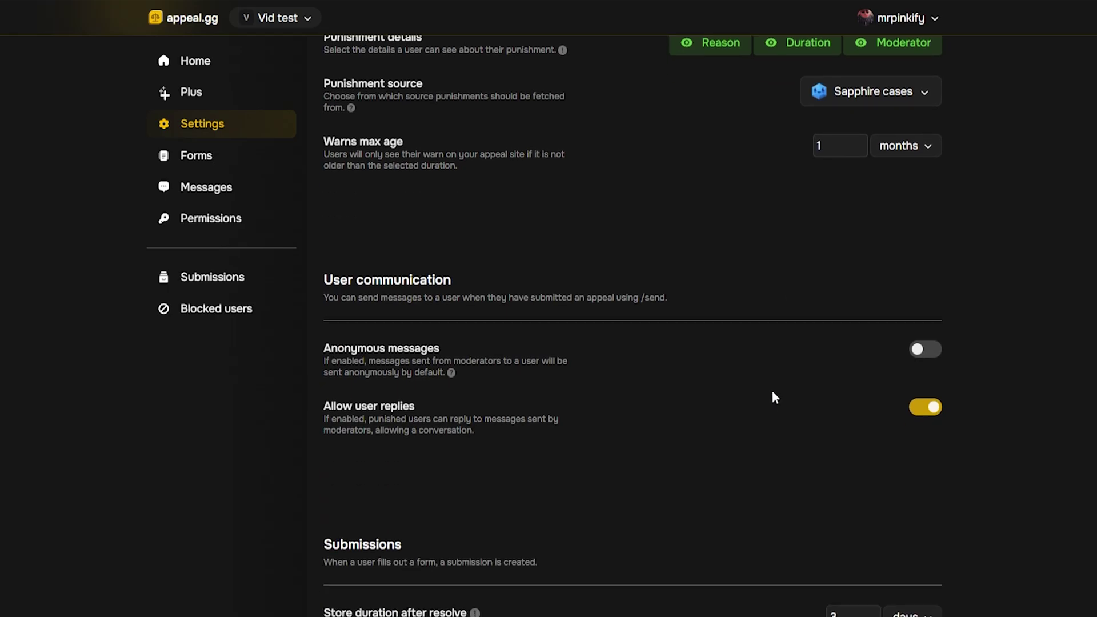
pyautogui.scroll(-1, 769, 394)
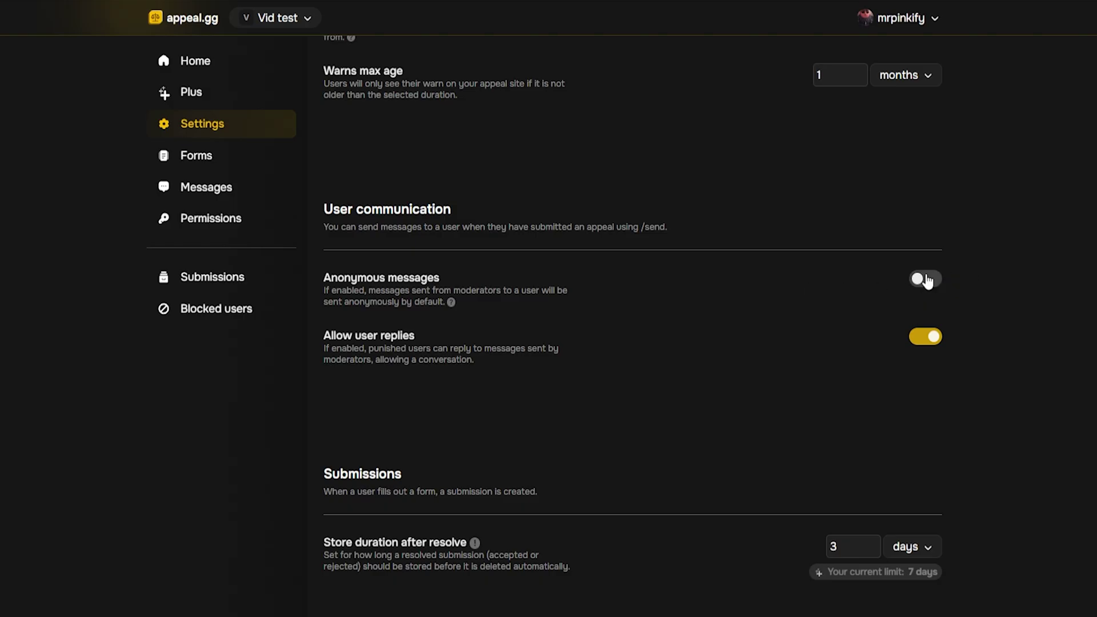
pyautogui.click(940, 334)
pyautogui.click(927, 343)
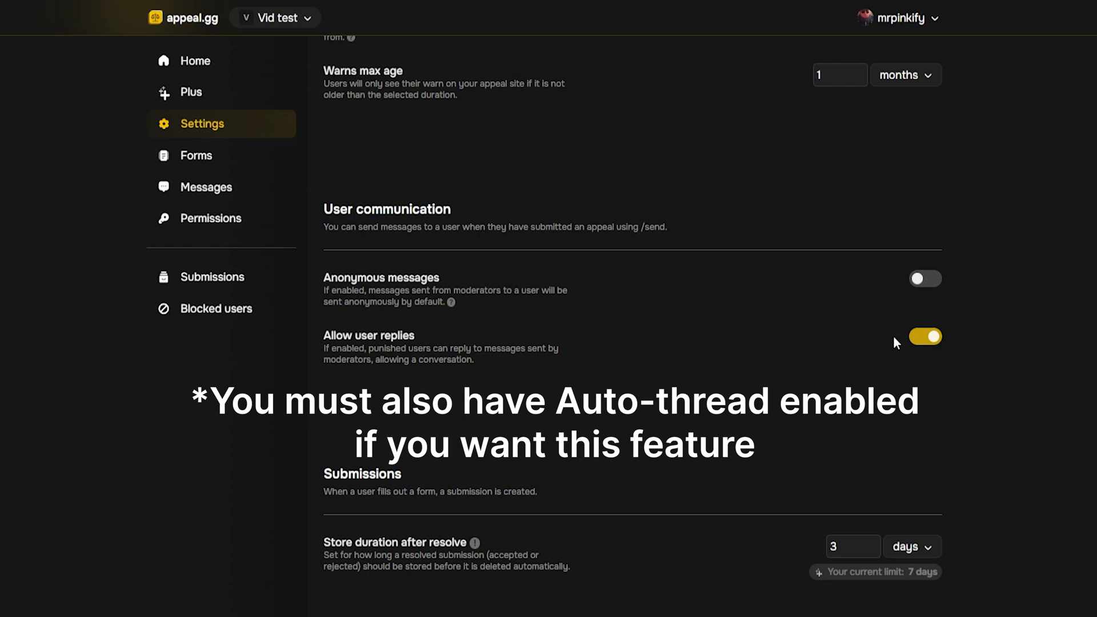
pyautogui.scroll(-3, 851, 377)
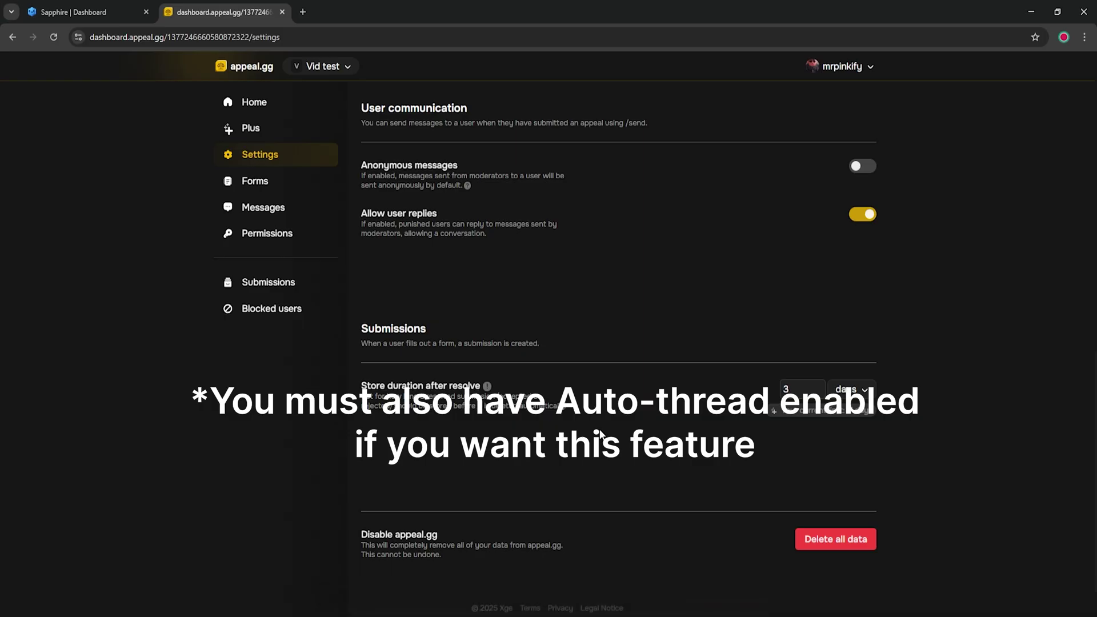
pyautogui.scroll(10, 599, 432)
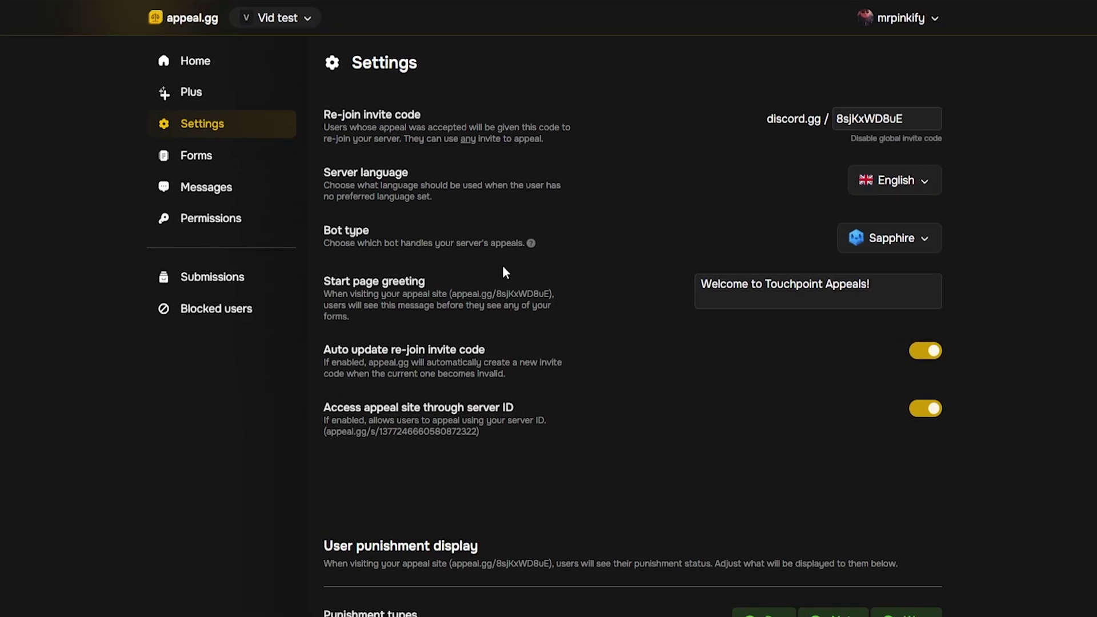
# - Examine the Submission Info message's embed and its variables in the visual editor, and return to the list of messages
pyautogui.click(250, 197)
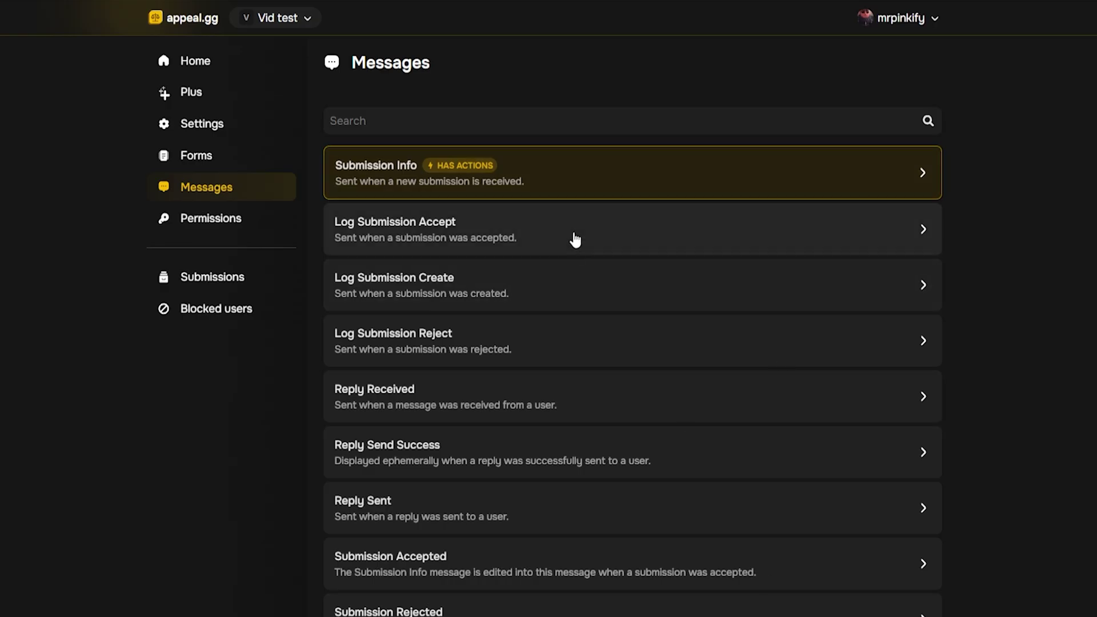
pyautogui.click(628, 183)
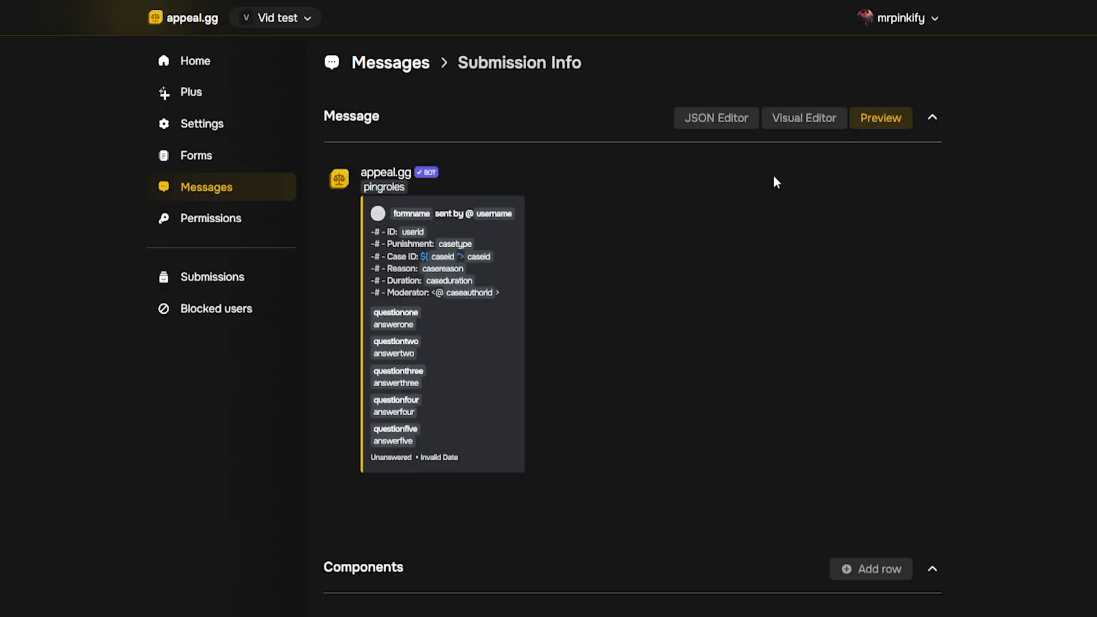
pyautogui.click(793, 127)
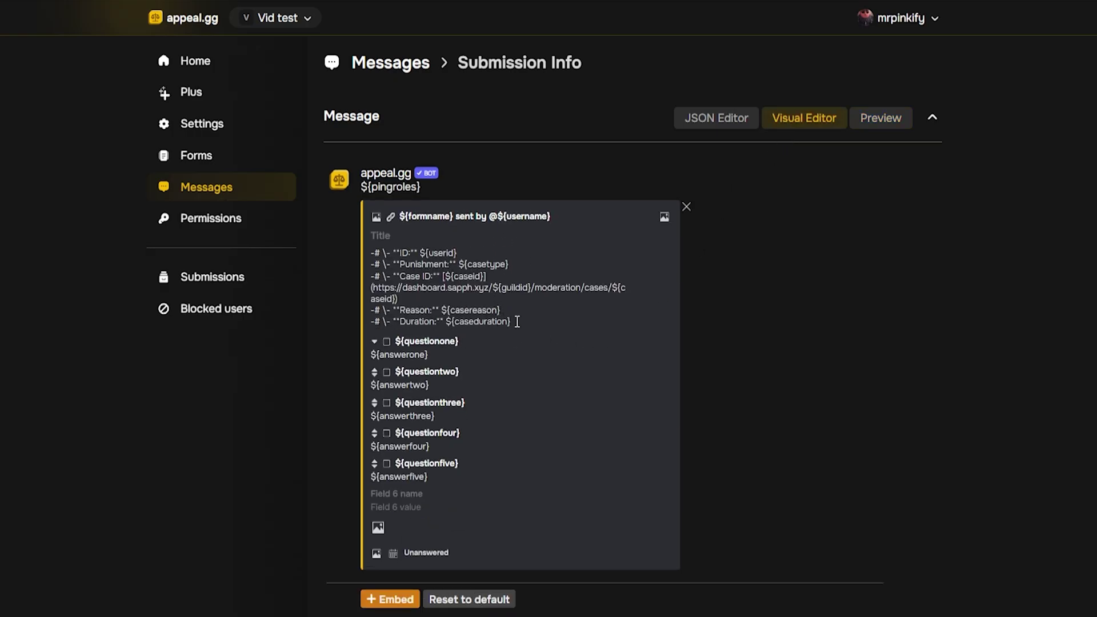
pyautogui.moveTo(493, 311); pyautogui.dragTo(402, 267)
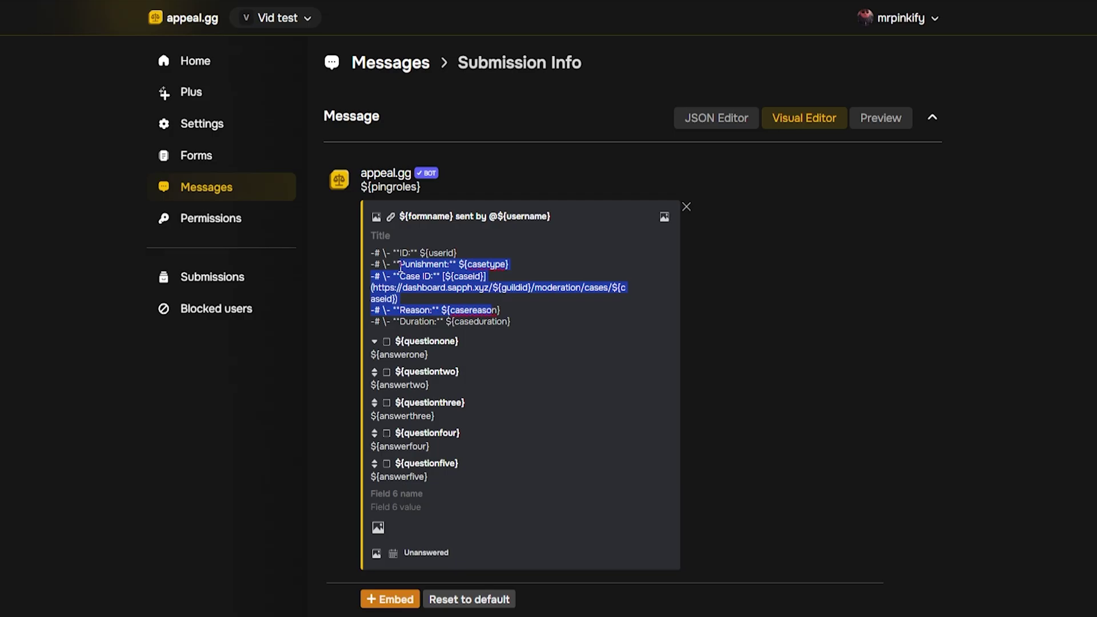
pyautogui.click(401, 267)
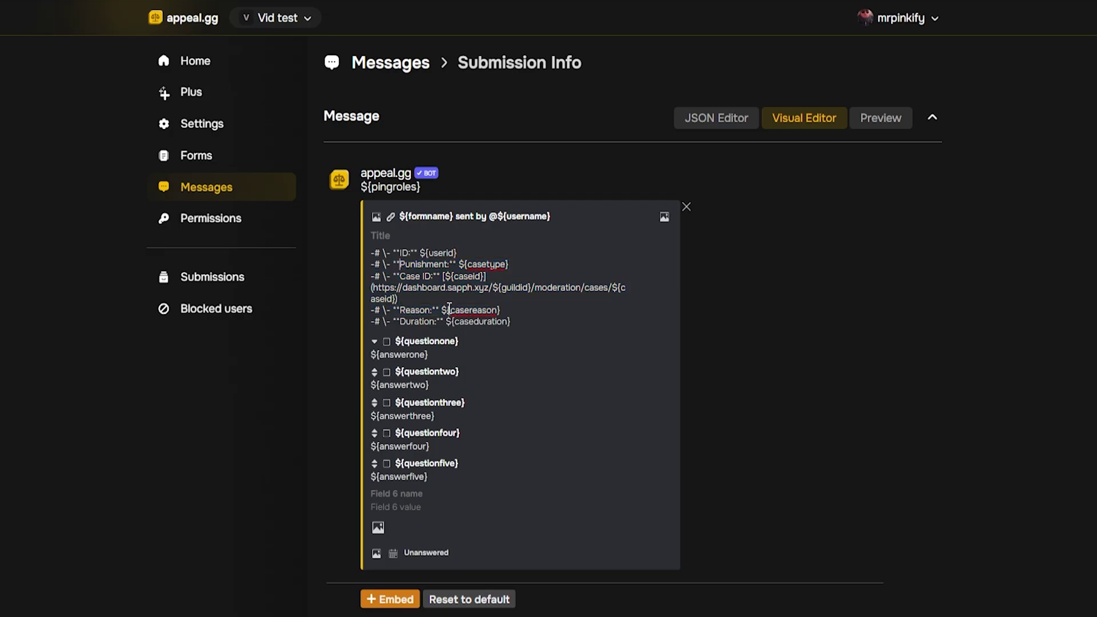
pyautogui.click(475, 287)
pyautogui.scroll(-2, 402, 605)
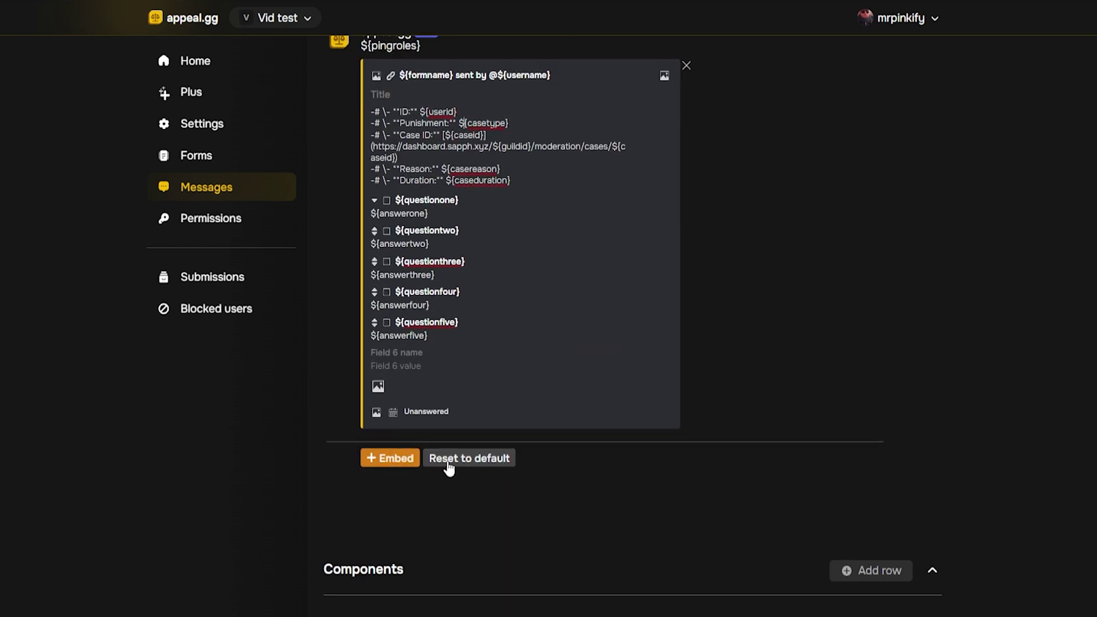
pyautogui.scroll(-2, 434, 503)
pyautogui.click(264, 176)
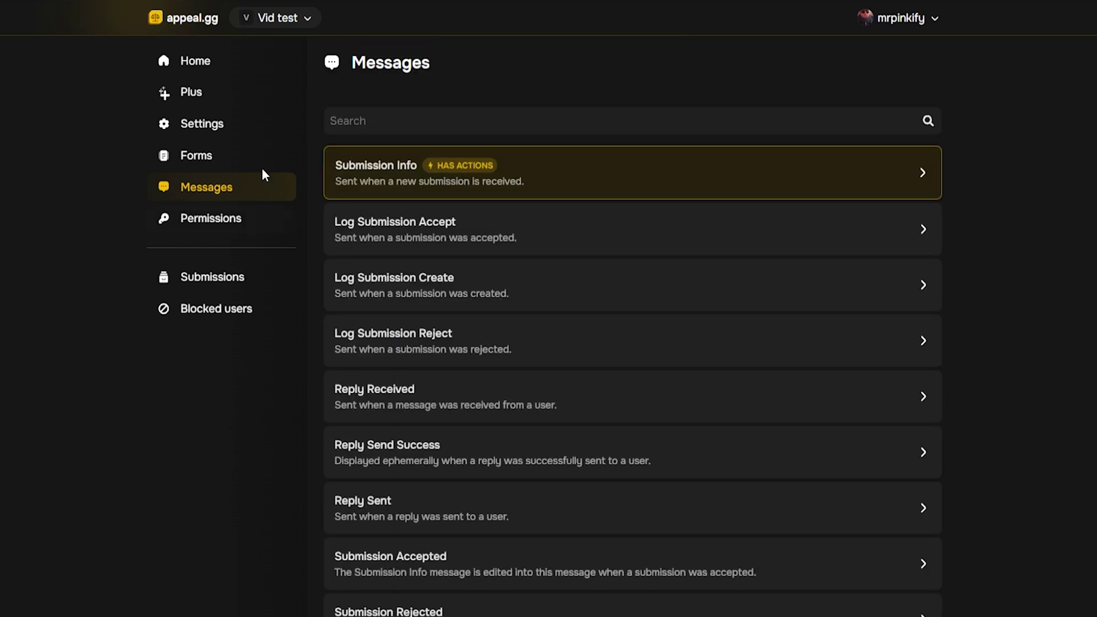
# - Open the server's public appeal page and copy its address, appeal.gg/8sjKxWD8uE
pyautogui.click(224, 67)
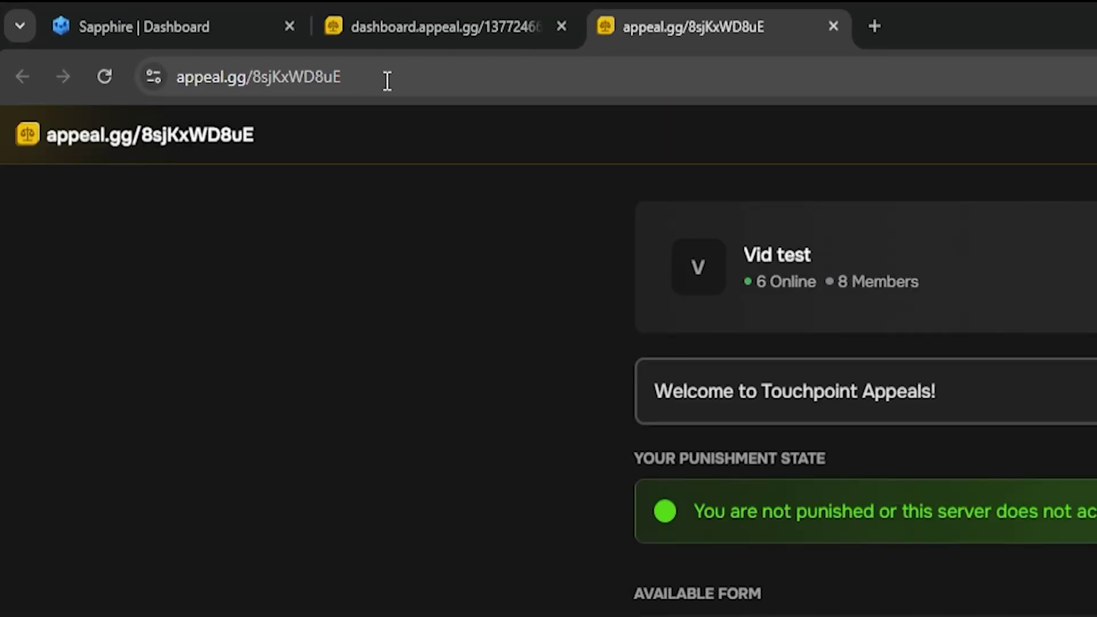
pyautogui.moveTo(400, 80); pyautogui.dragTo(166, 76)
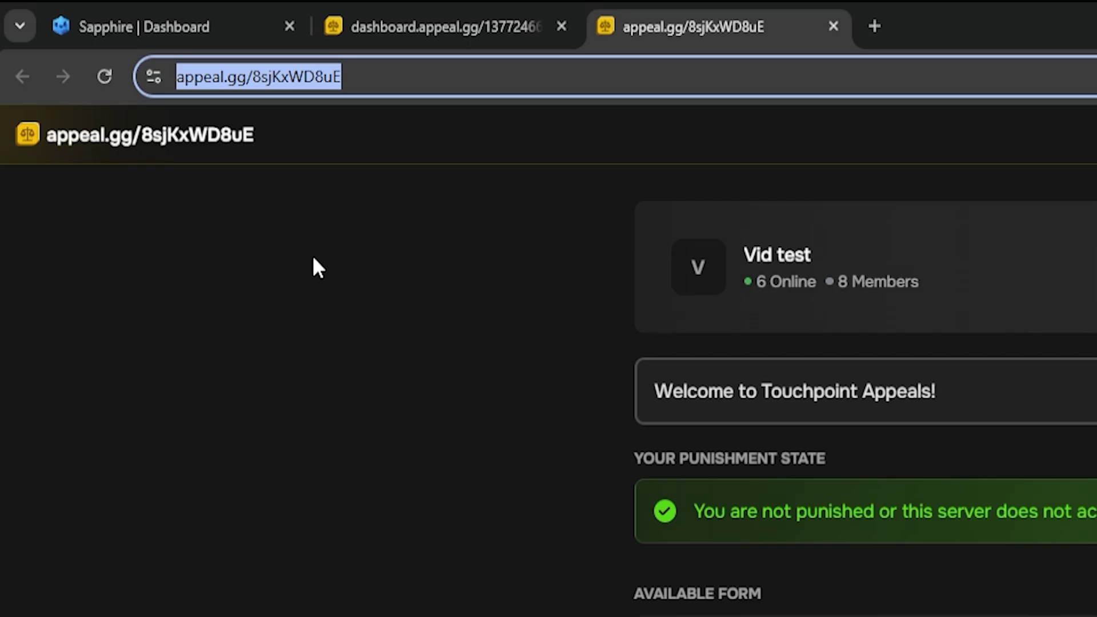
pyautogui.click(300, 286)
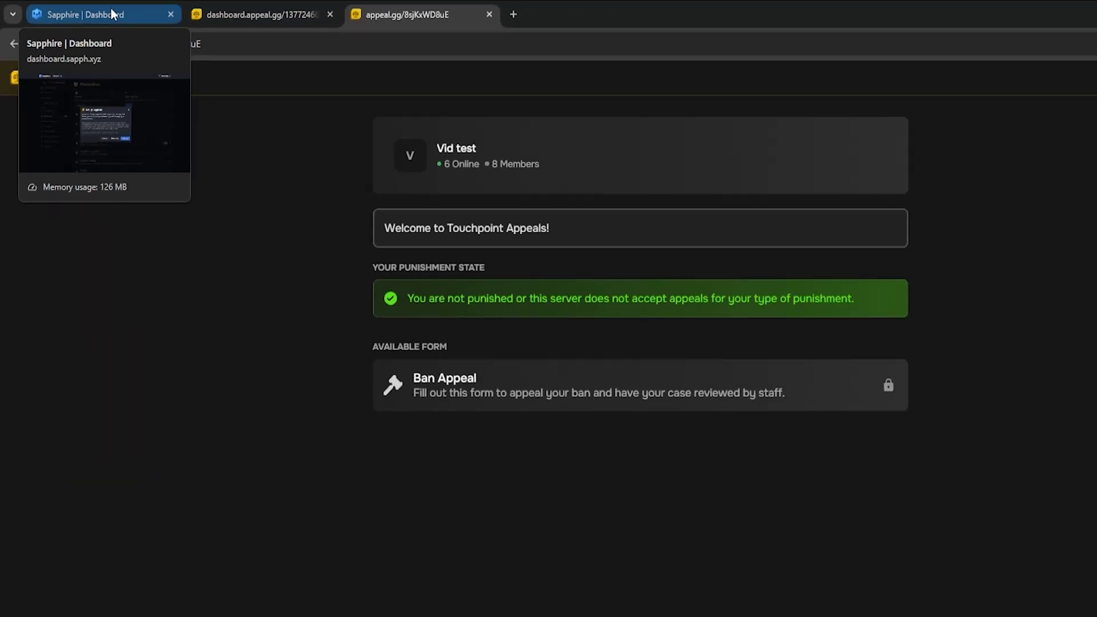
# - Switch to the Sapphire dashboard and open the Vid test server's list of default messages
pyautogui.click(113, 13)
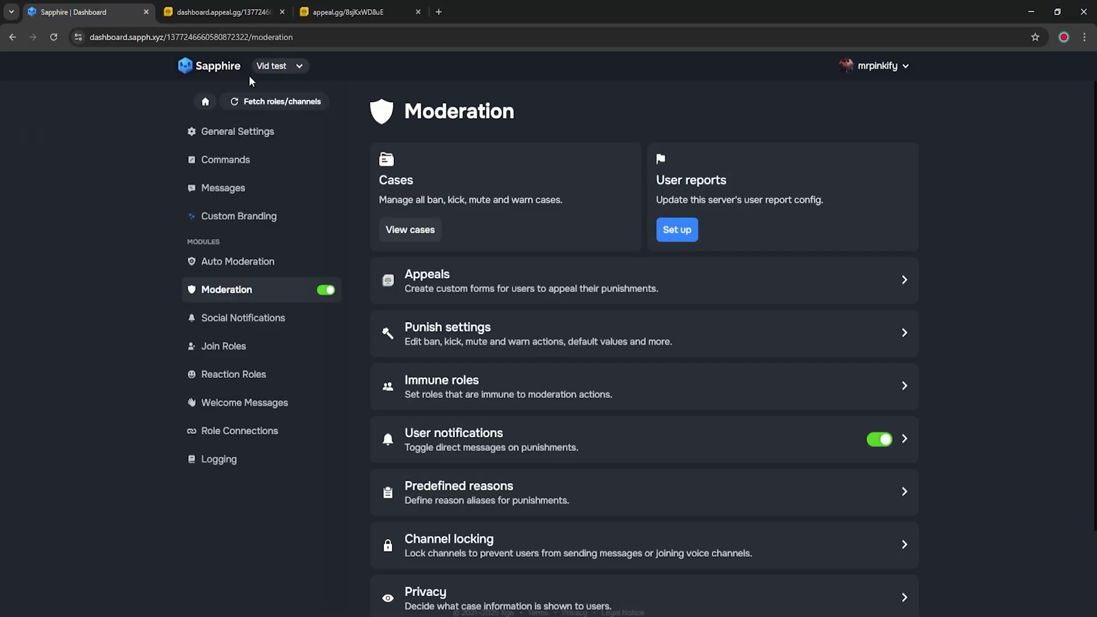
pyautogui.click(284, 67)
pyautogui.click(286, 67)
pyautogui.click(276, 190)
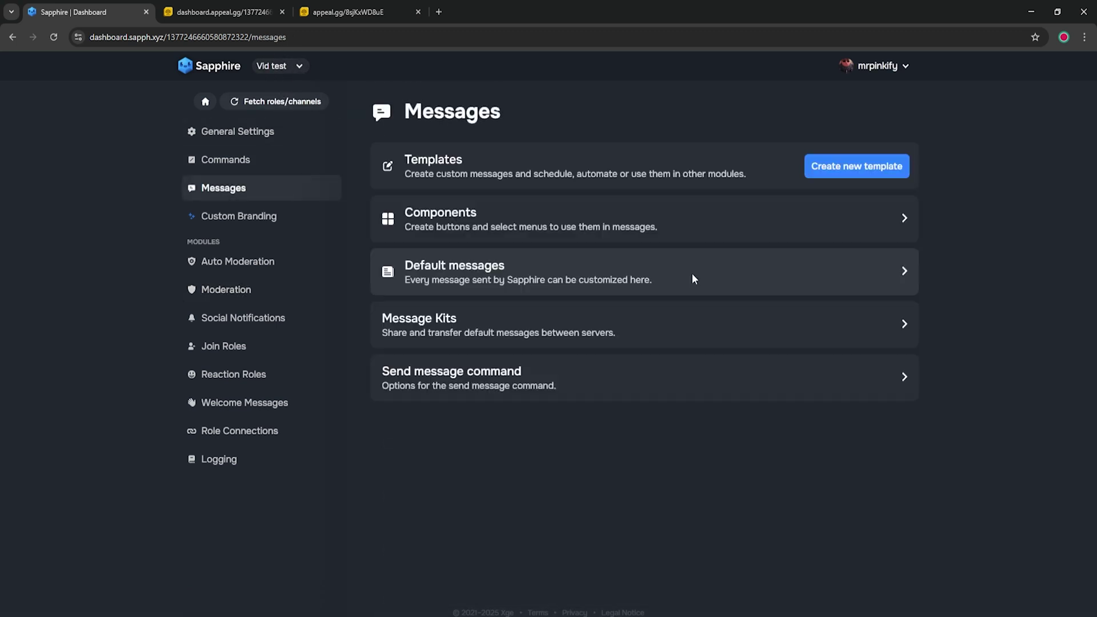
pyautogui.click(694, 279)
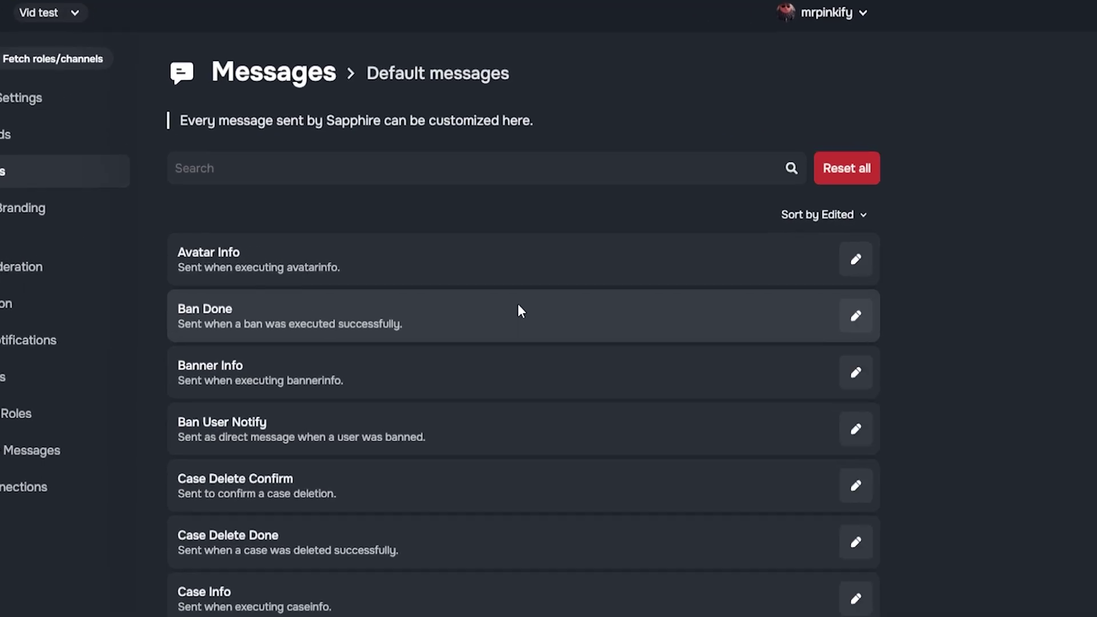
# - Search the default messages for "User Notify" and open the Ban User Notify message in the visual editor
pyautogui.click(354, 171)
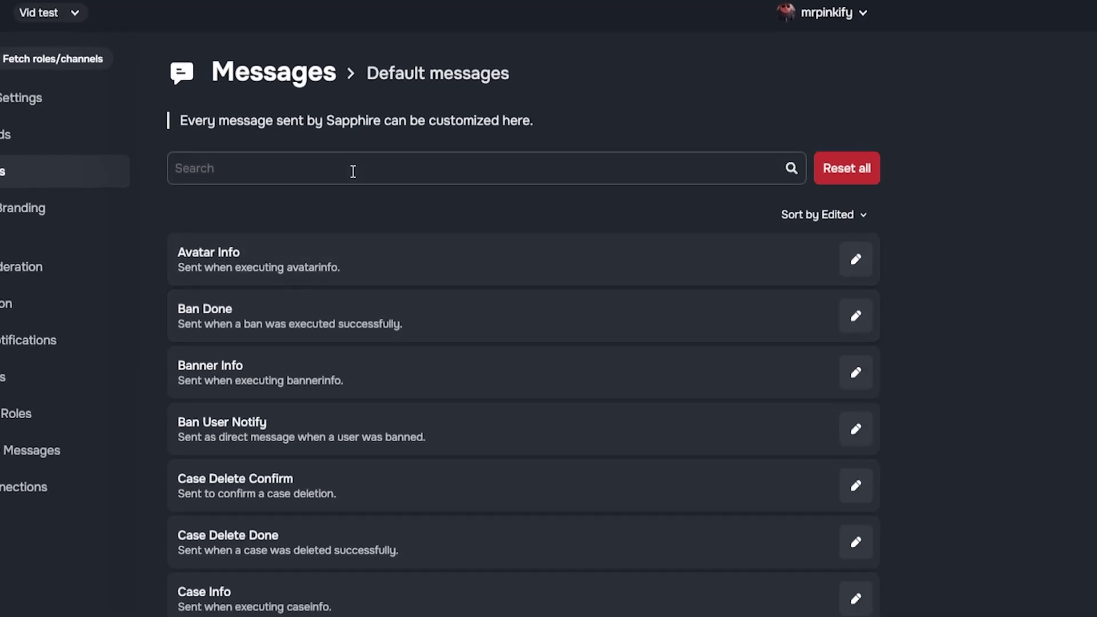
pyautogui.write('User N')
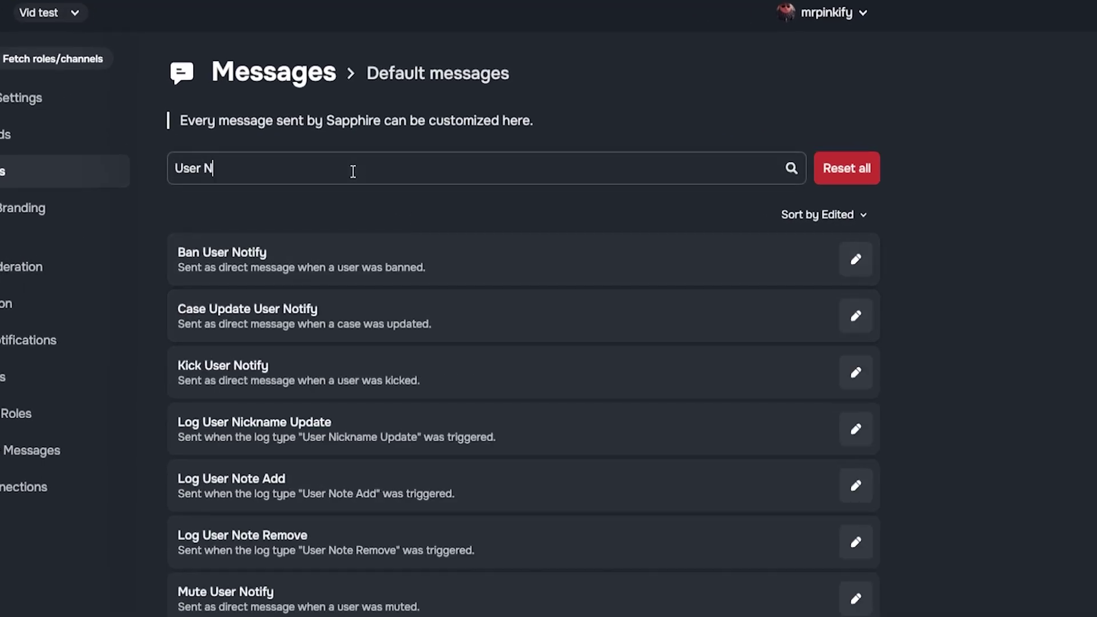
pyautogui.write('otify')
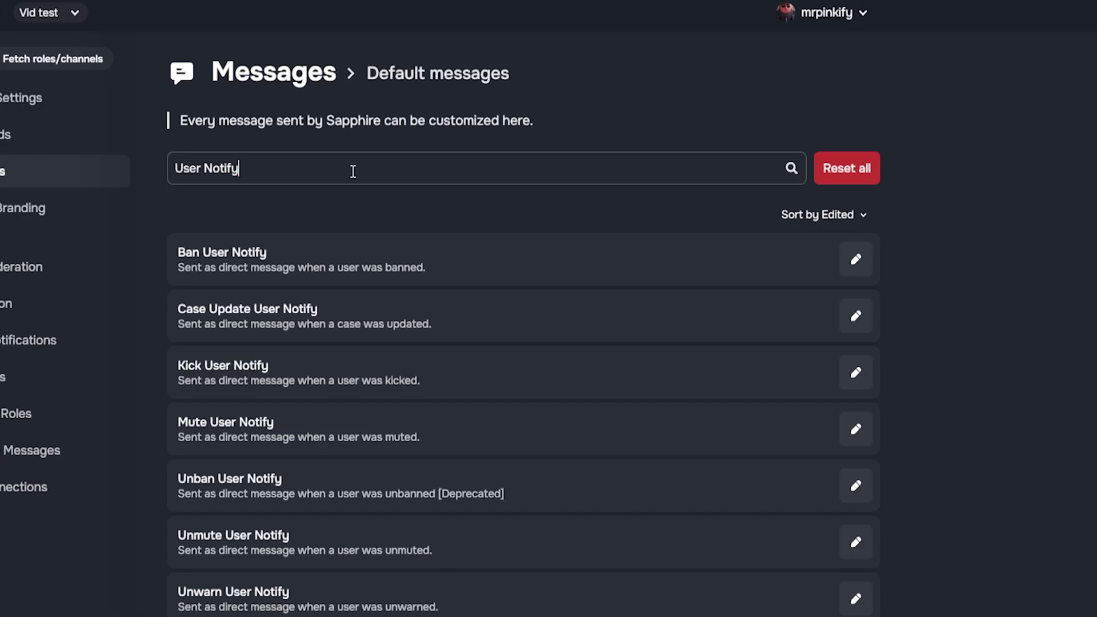
pyautogui.click(480, 205)
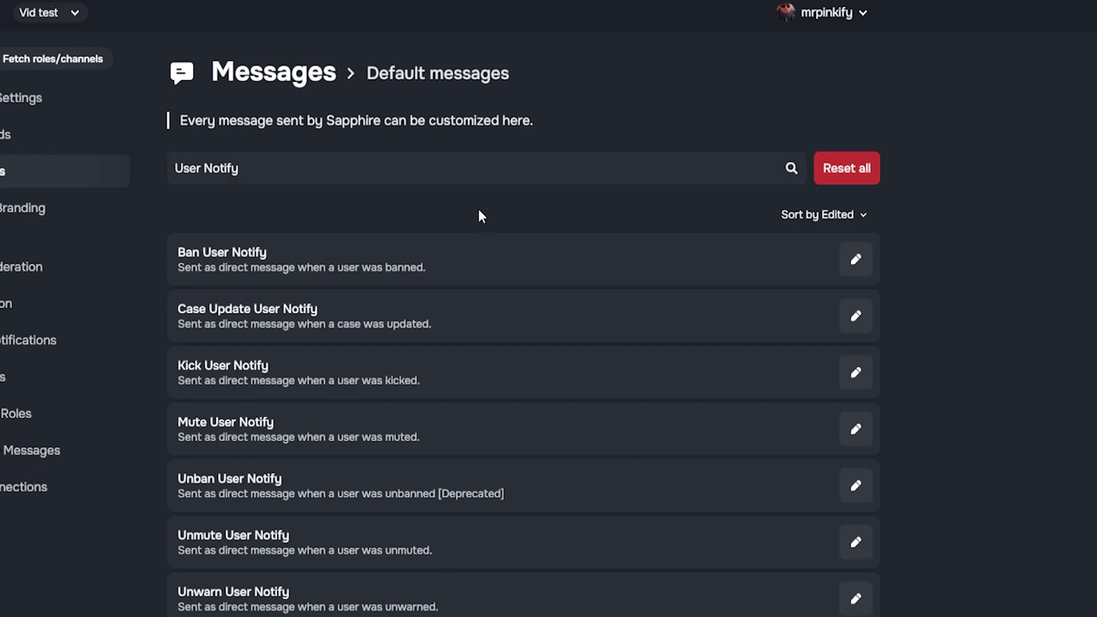
pyautogui.click(855, 259)
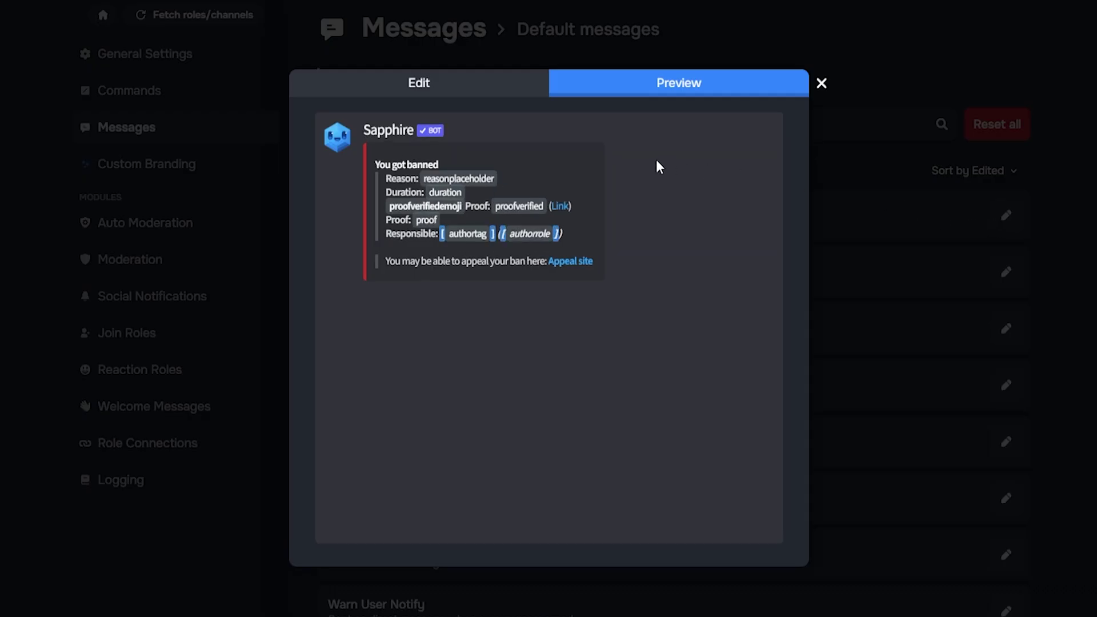
pyautogui.click(429, 89)
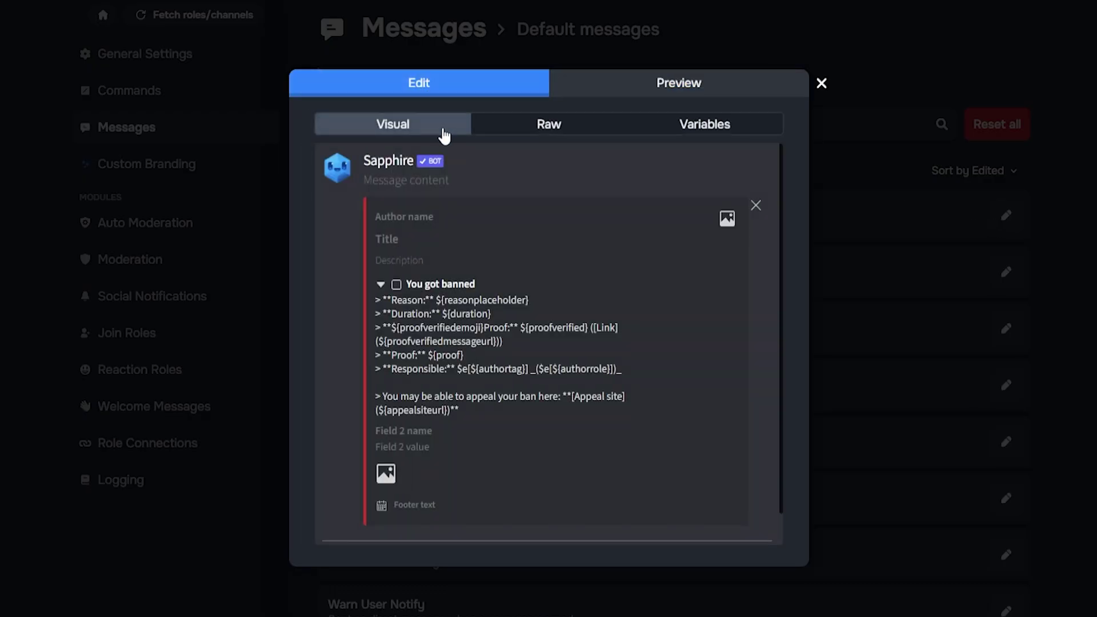
pyautogui.scroll(-1, 487, 206)
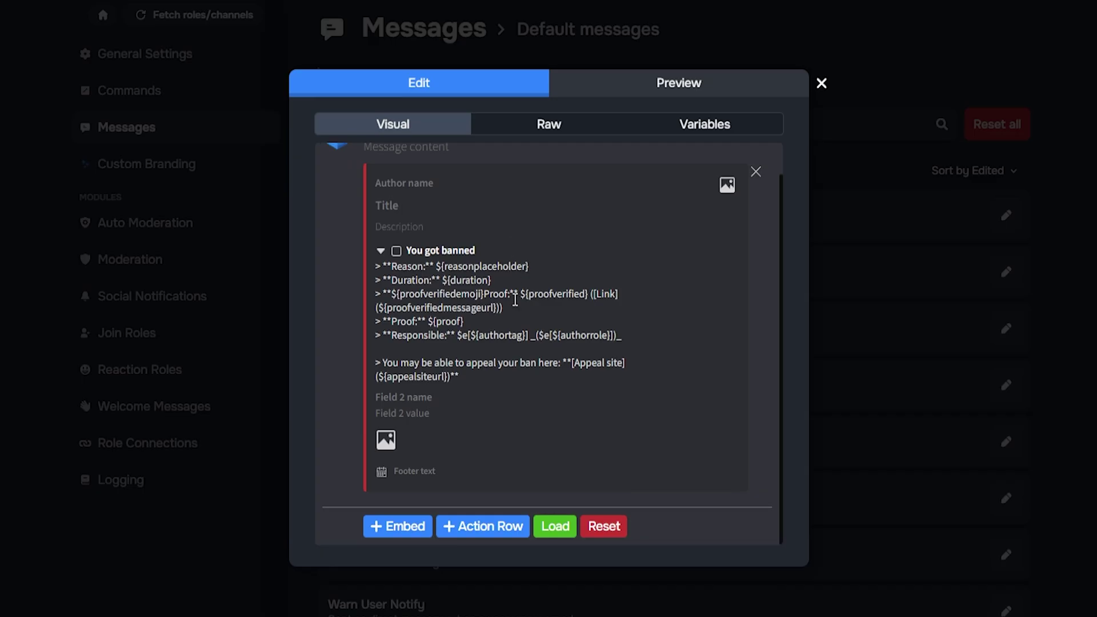
# - Add an action row below the ban message's embed with a button labelled "Appeal Here"
pyautogui.click(495, 530)
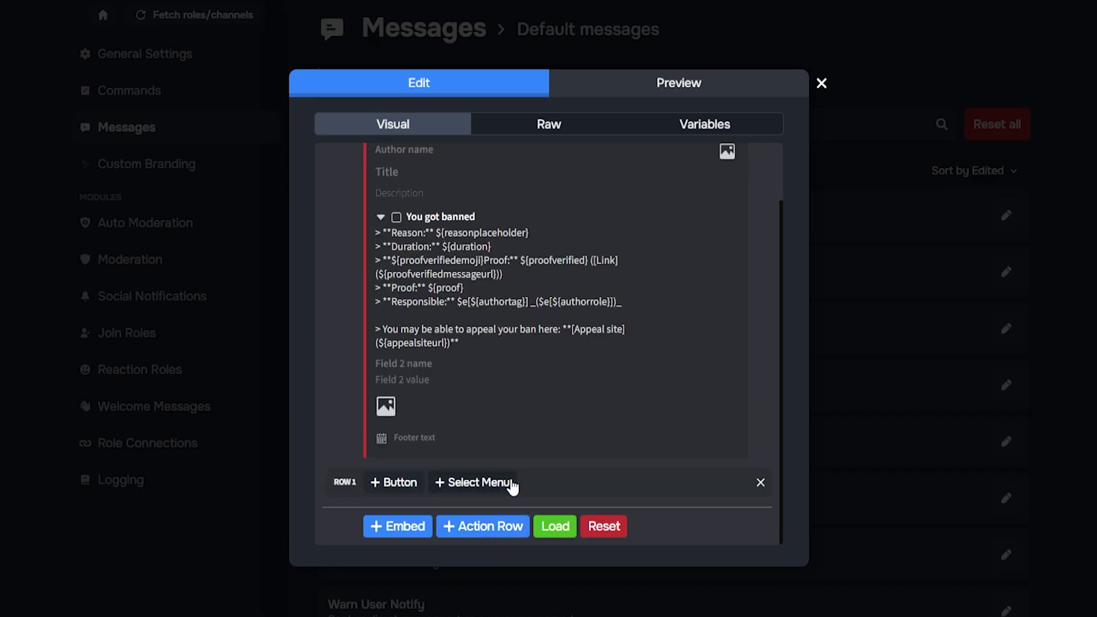
pyautogui.click(392, 491)
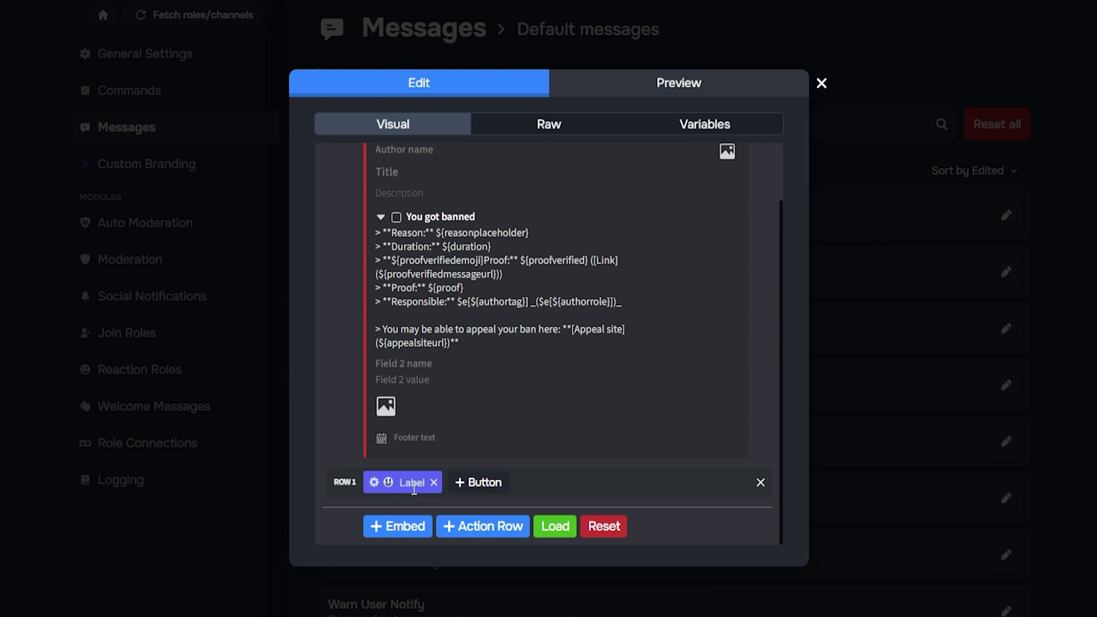
pyautogui.click(414, 482)
pyautogui.write('Appeal Here')
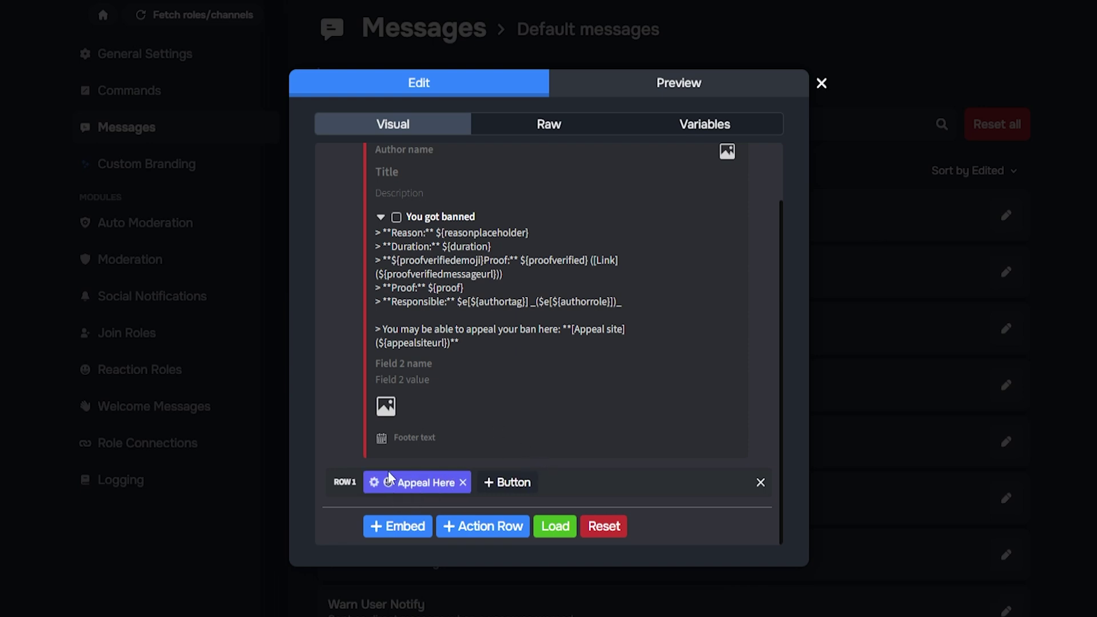
# - Set the Appeal Here button's style to Link and paste the copied appeal page address as its URL
pyautogui.click(375, 485)
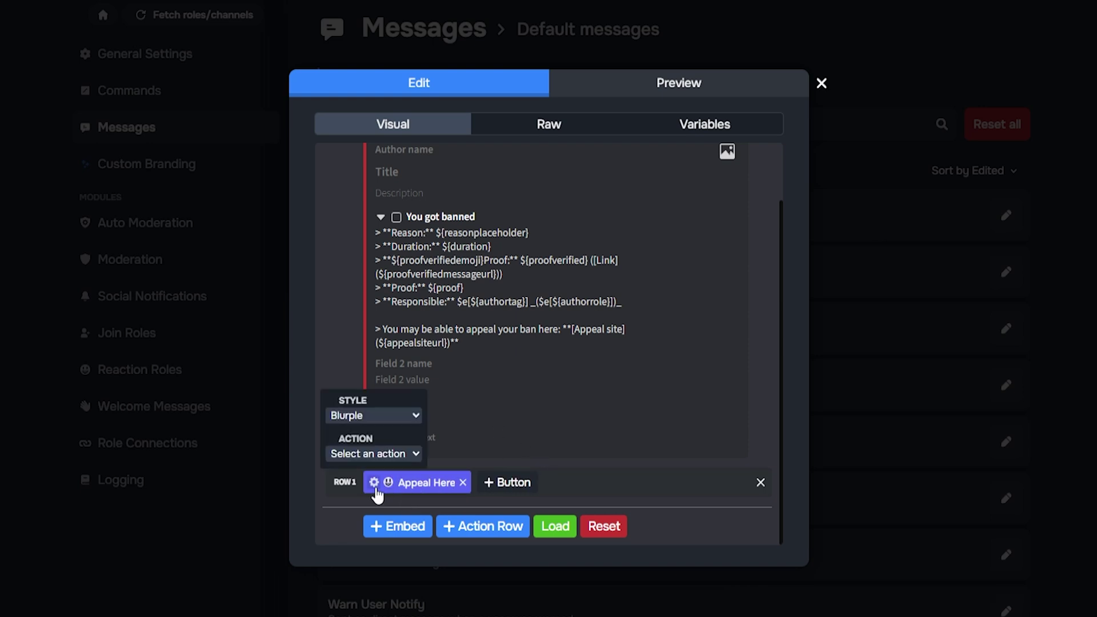
pyautogui.click(376, 416)
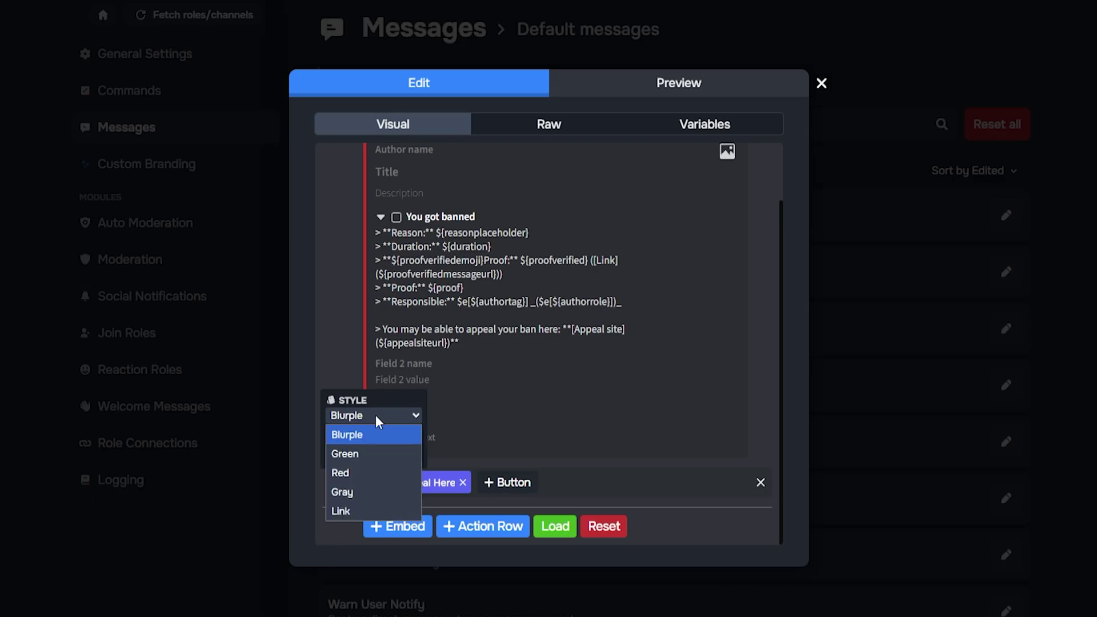
pyautogui.click(351, 509)
pyautogui.click(363, 460)
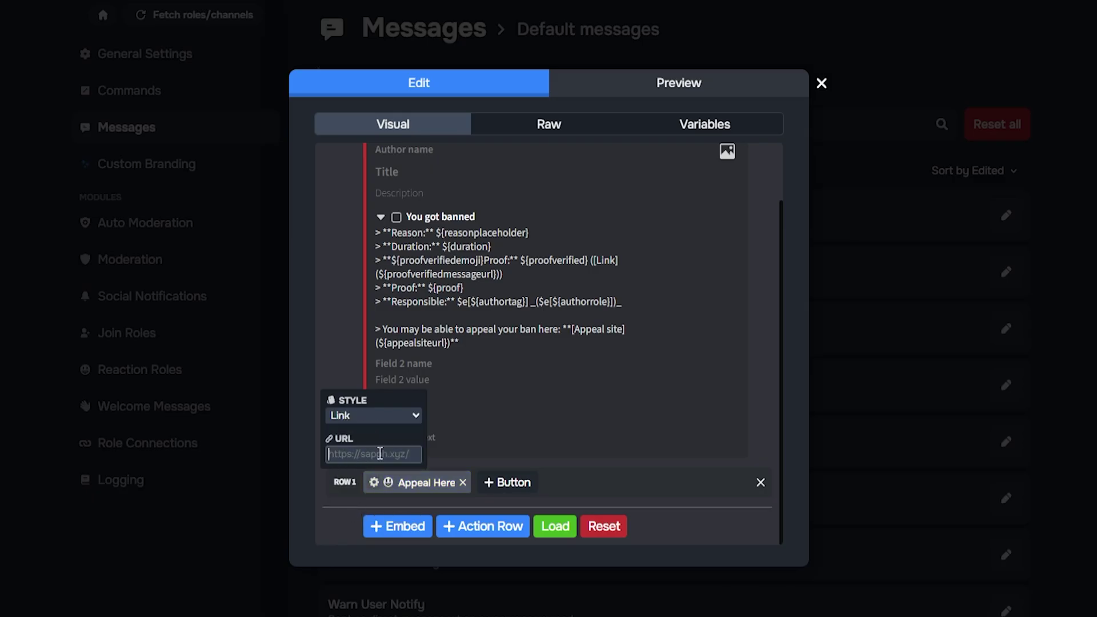
pyautogui.hotkey('ctrl', 'v')
pyautogui.click(384, 437)
# - Give the Appeal Here button a right-arrow emoji and preview the ban message
pyautogui.click(394, 490)
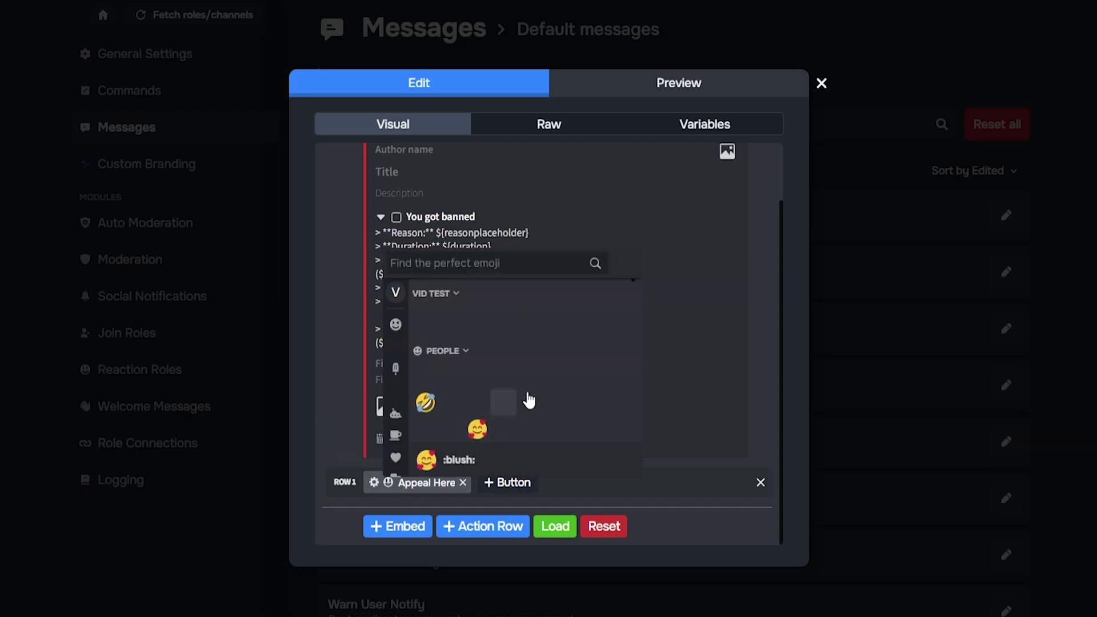
pyautogui.click(503, 318)
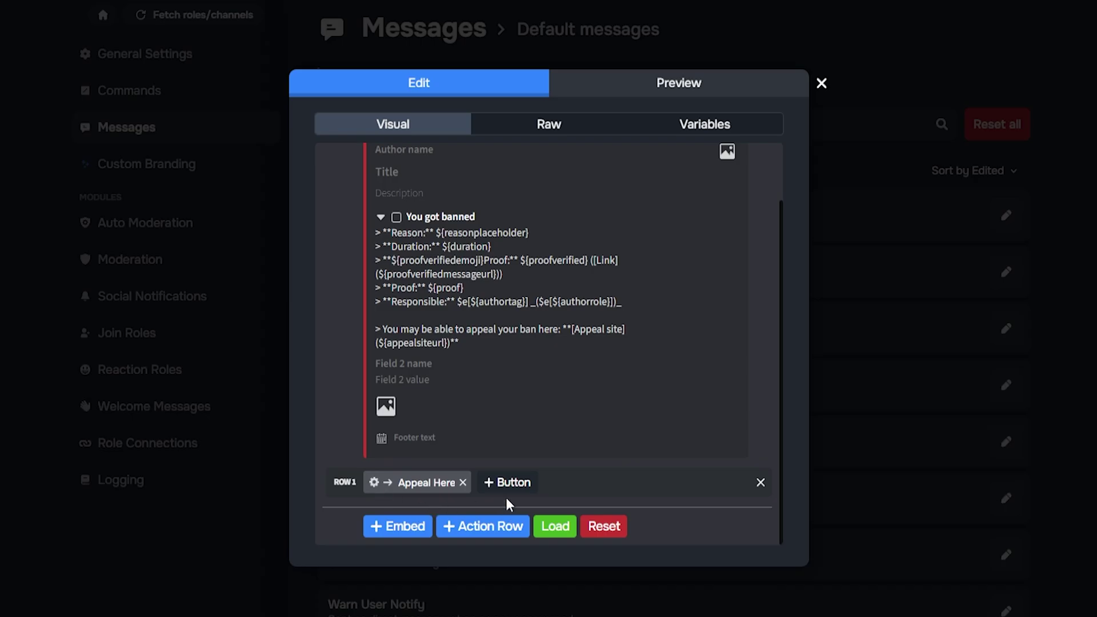
pyautogui.click(660, 95)
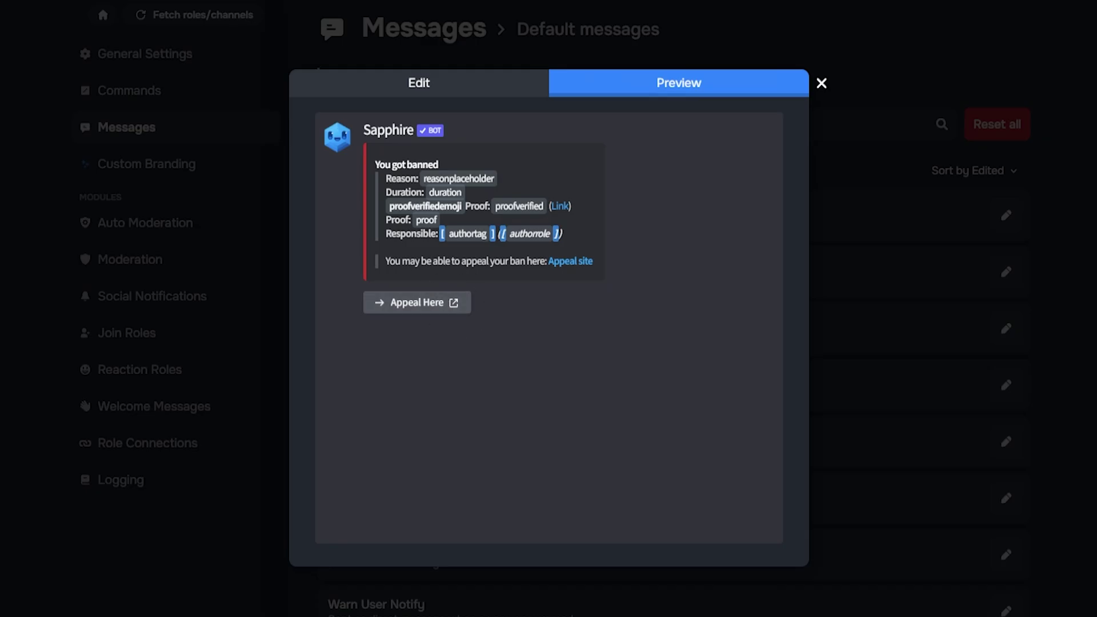
pyautogui.click(703, 590)
pyautogui.scroll(-1, 719, 286)
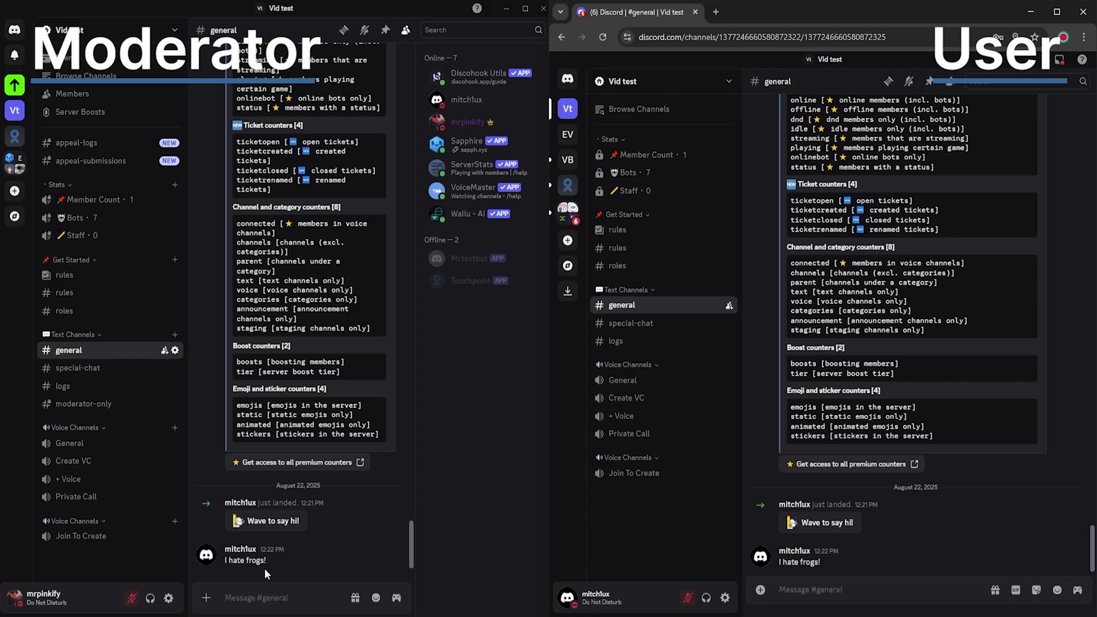
# - Switch to Discord and ban the test member from the general channel with s!ban, for 7d with the reason "hating frogs"
pyautogui.click(271, 598)
pyautogui.write('s')
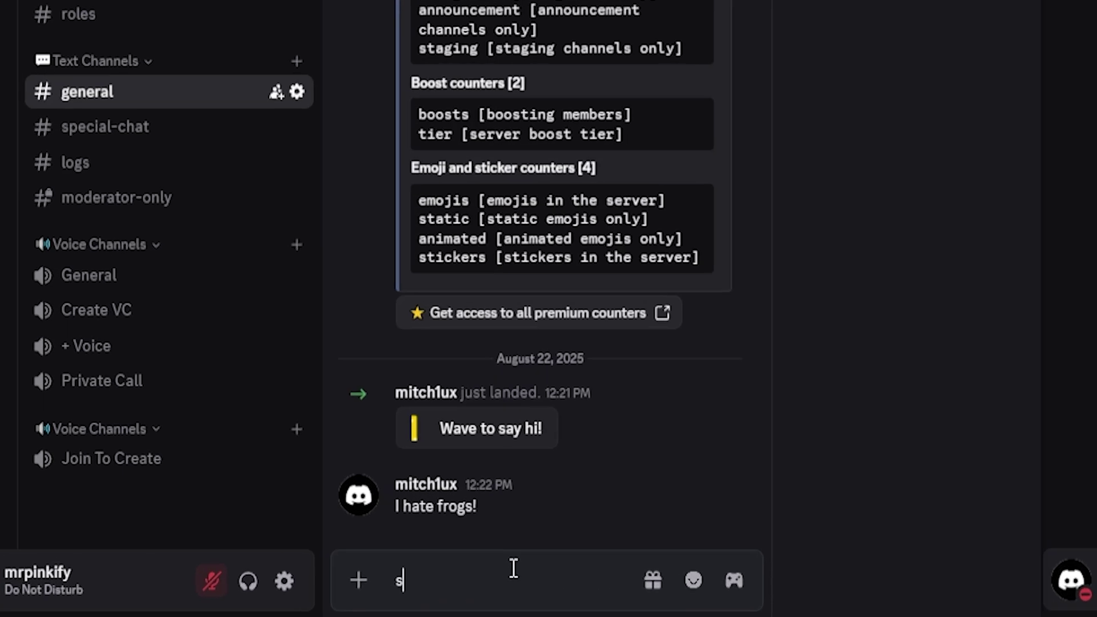
pyautogui.write('!ban')
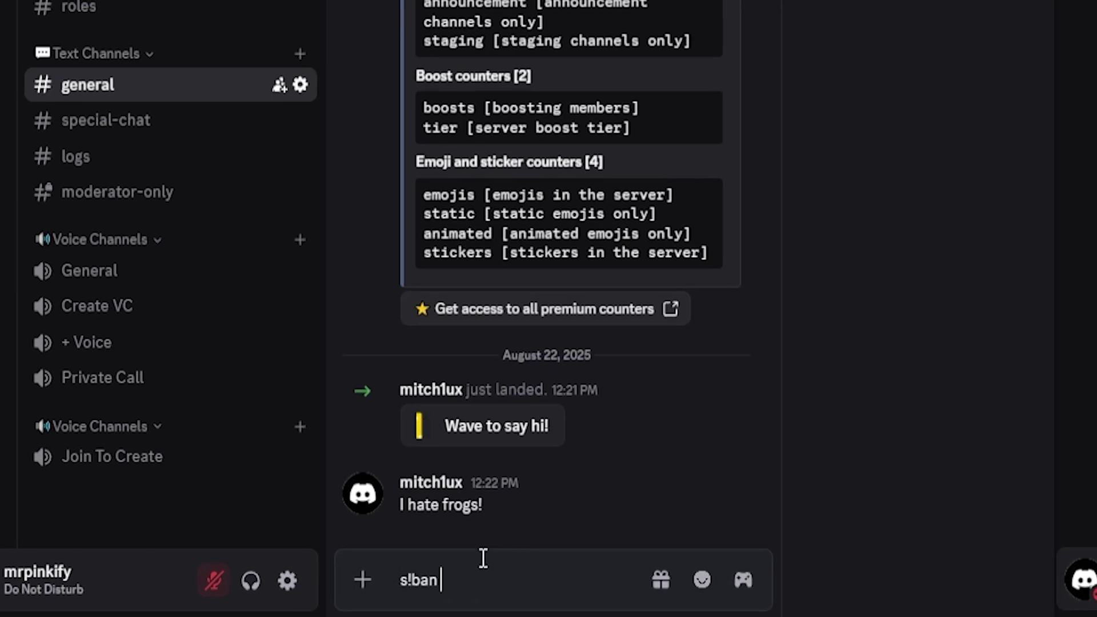
pyautogui.write('@mitch1ux 7d hating frogs')
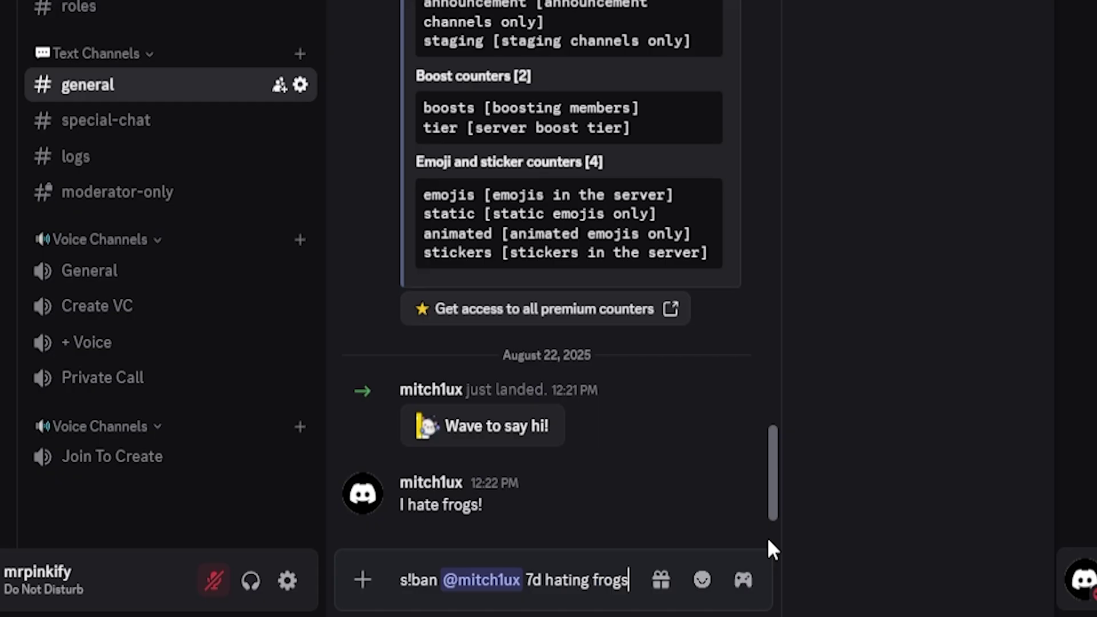
pyautogui.press('Return')
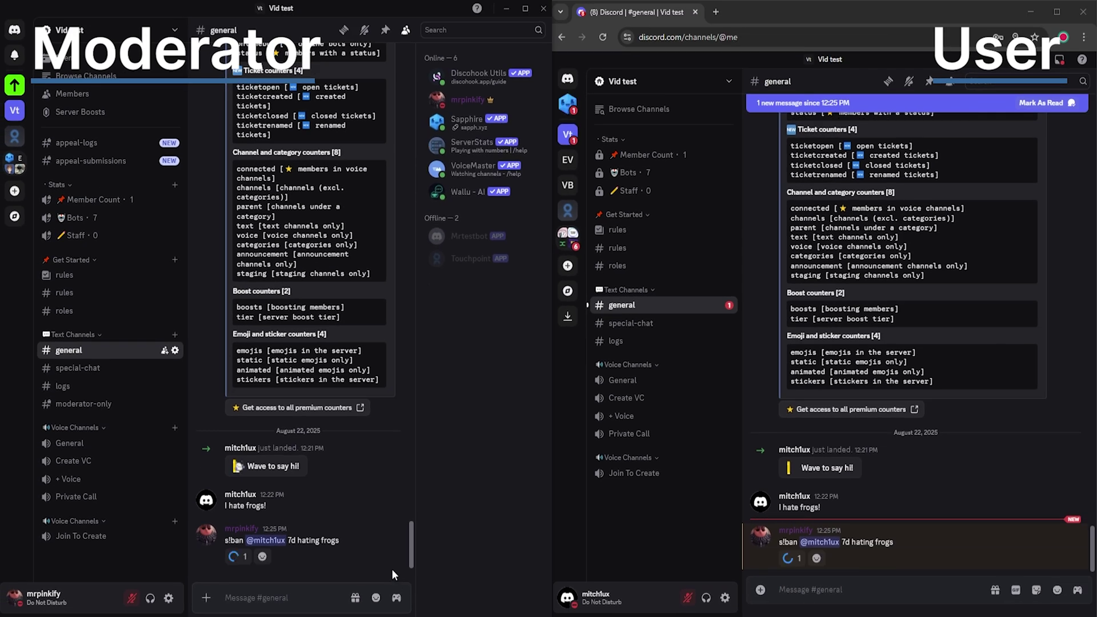
# - In the banned user's account, open Sapphire's ban notification and follow its Appeal Here link to the appeal site
pyautogui.click(663, 203)
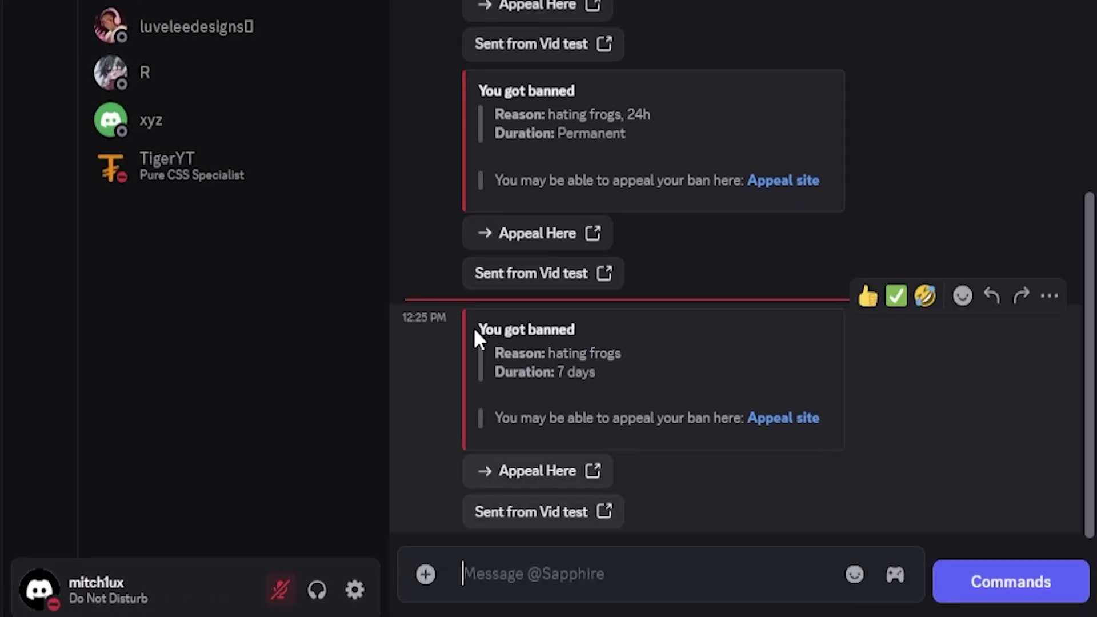
pyautogui.moveTo(784, 466); pyautogui.dragTo(837, 467)
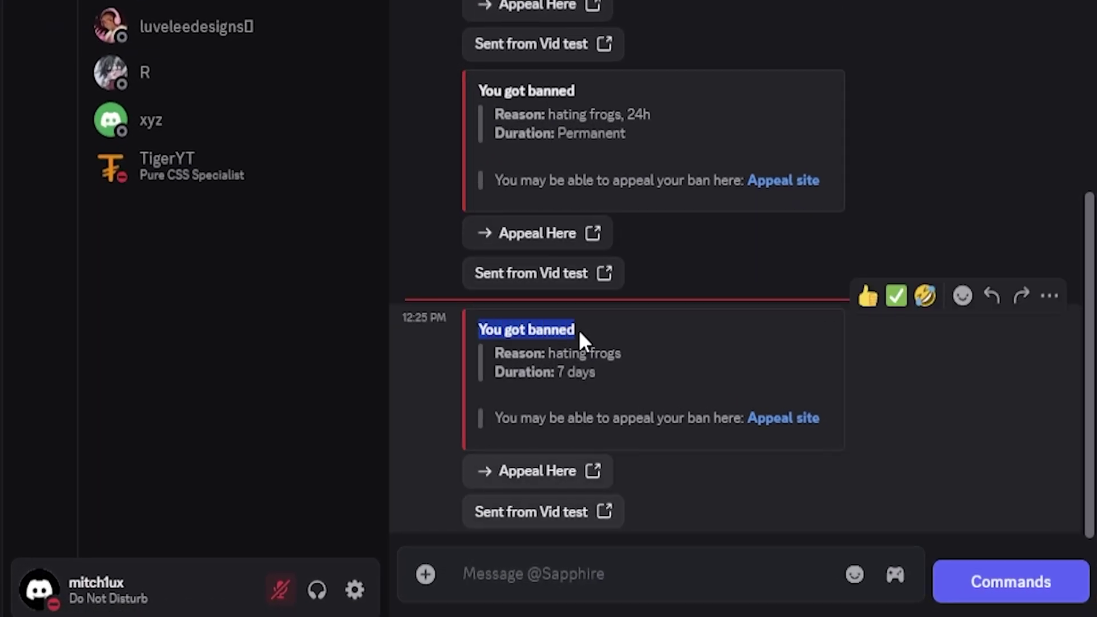
pyautogui.click(588, 331)
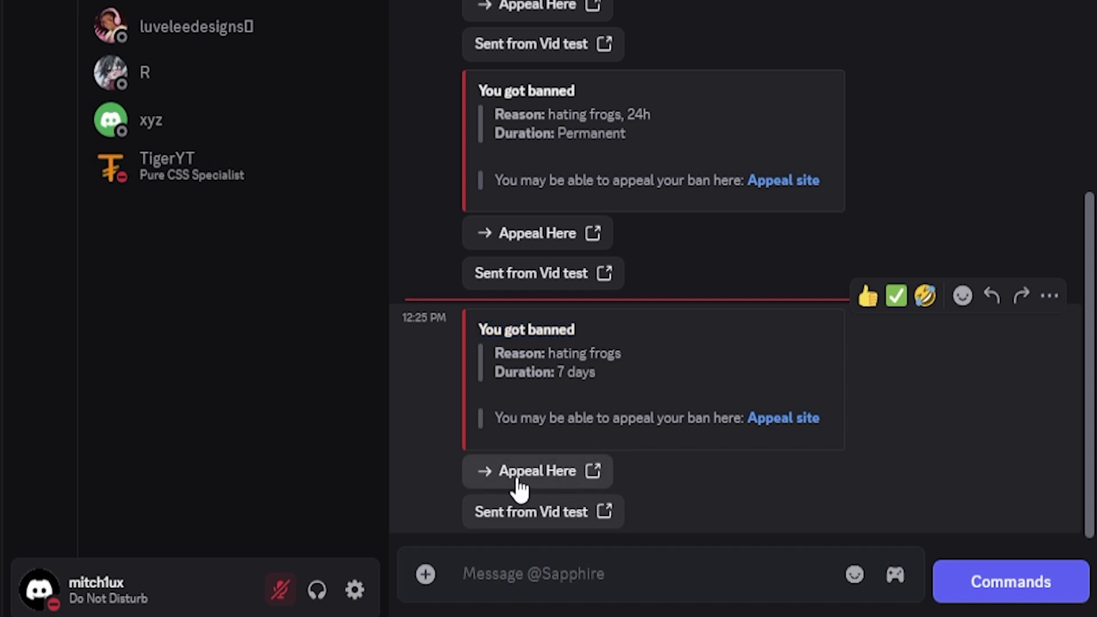
pyautogui.click(548, 483)
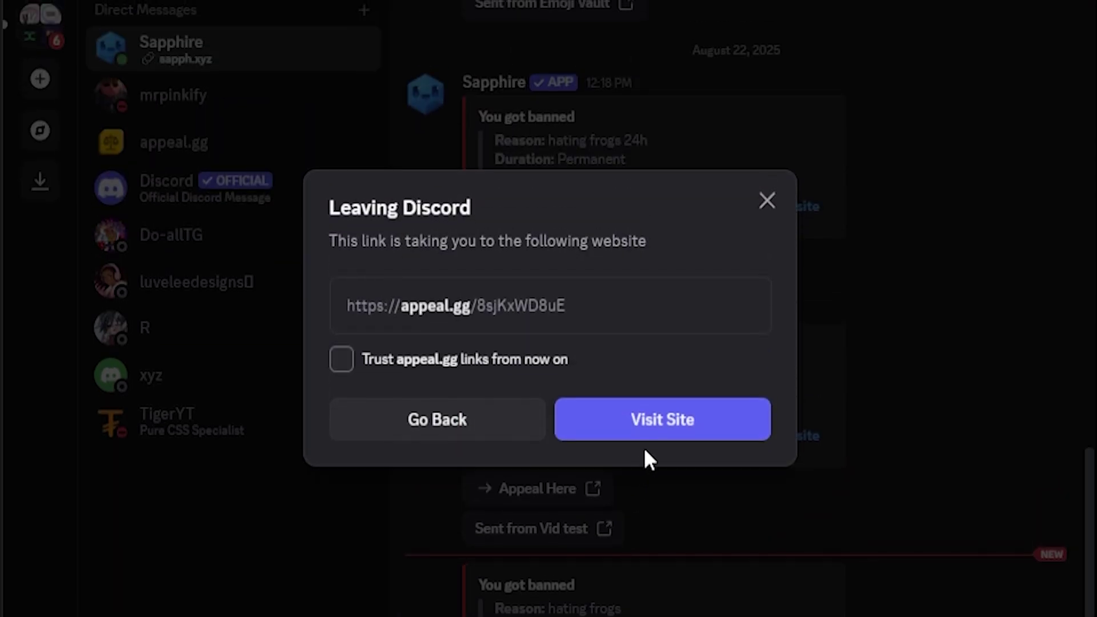
pyautogui.click(652, 437)
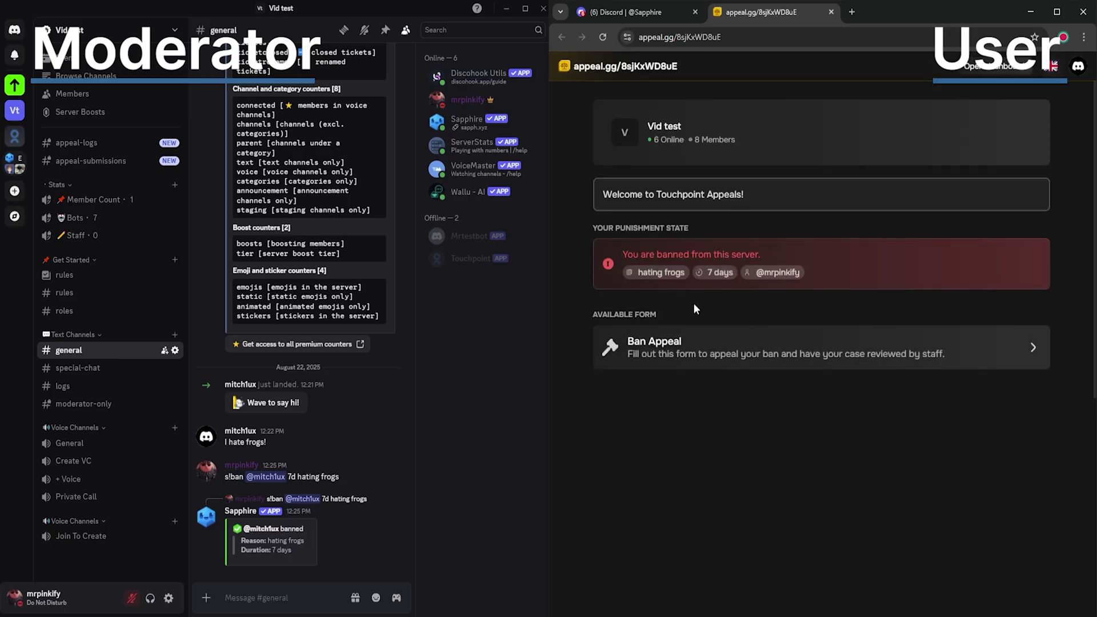
# - Submit the Ban Appeal form with the Discord username and the reason "I'm cool", and open the moderator's appeal-submissions channel
pyautogui.click(784, 360)
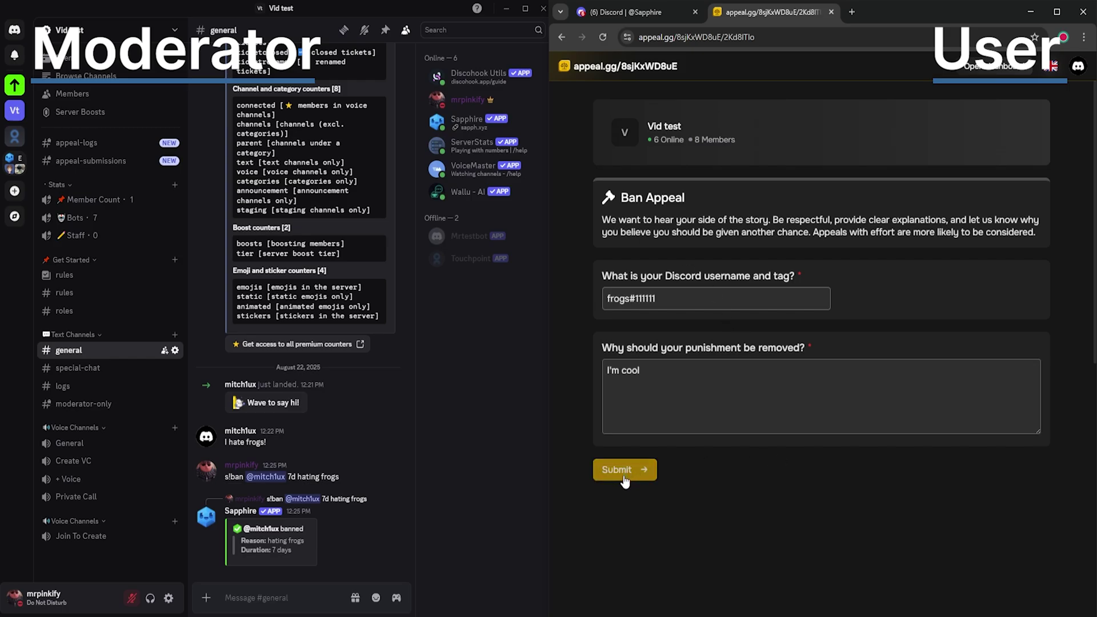
pyautogui.click(625, 475)
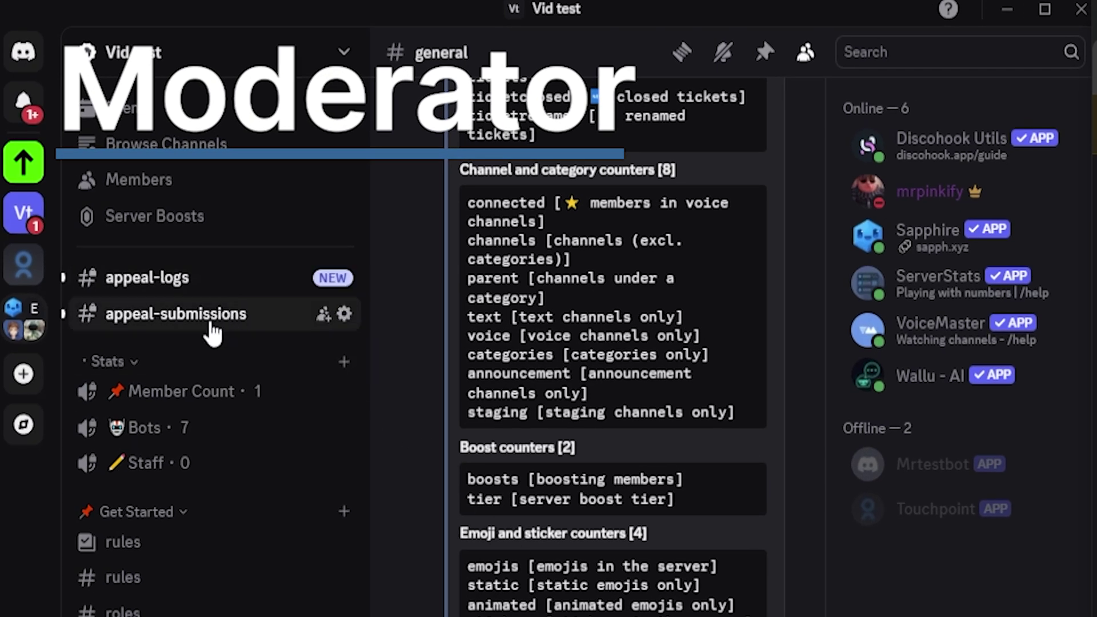
pyautogui.click(245, 329)
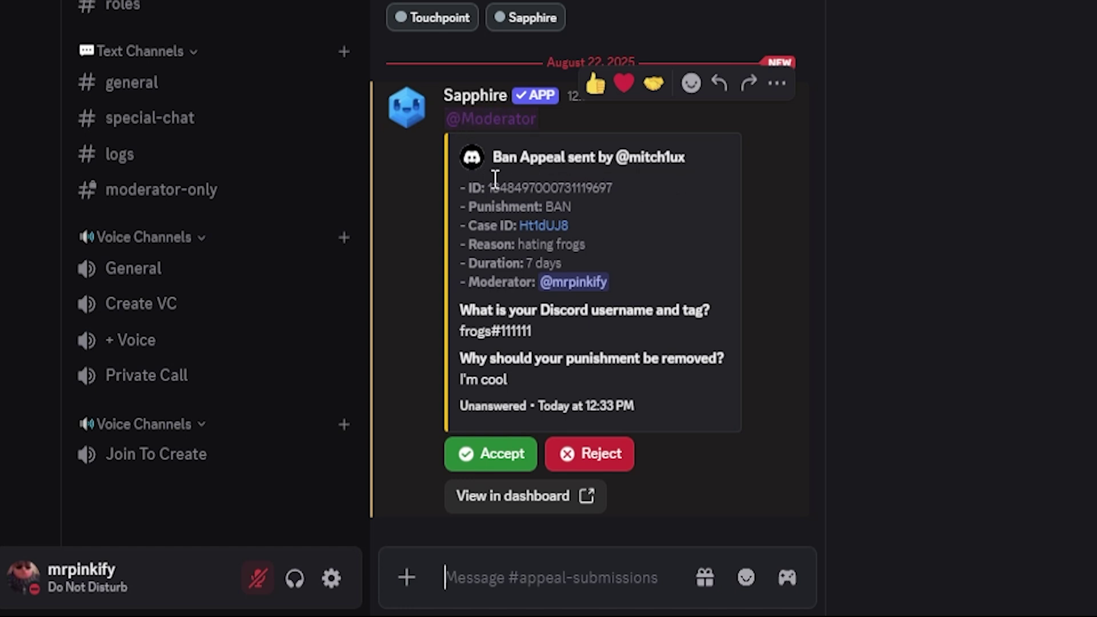
# - Allow appeal.gg to send the appealing account messages, and open the submissions list in the Vid test dashboard
pyautogui.hotkey('alt', 'Up')
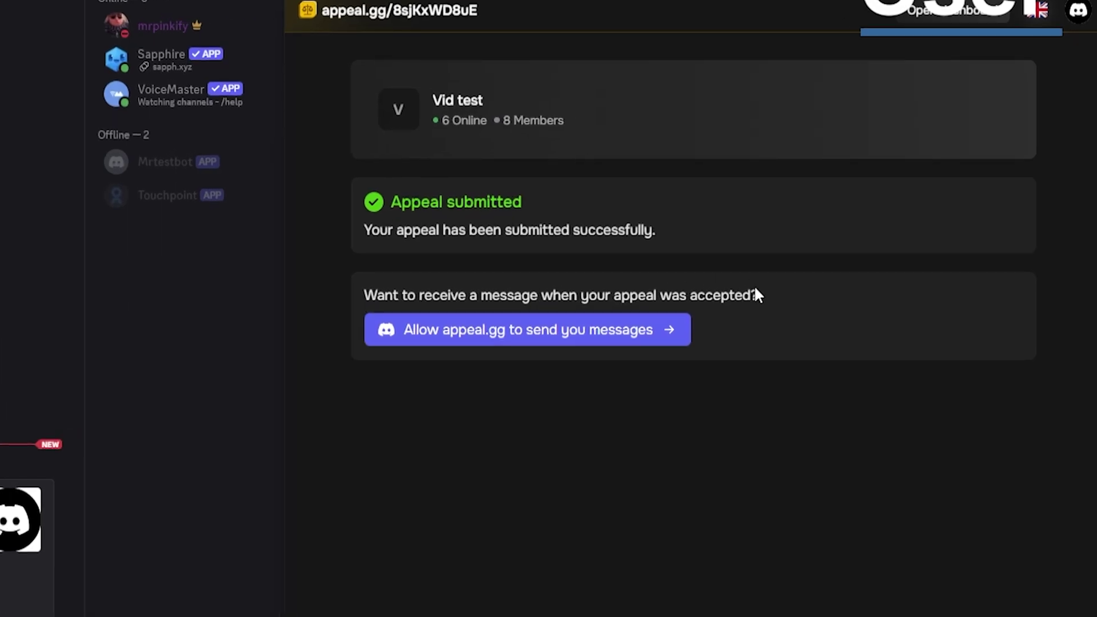
pyautogui.click(546, 320)
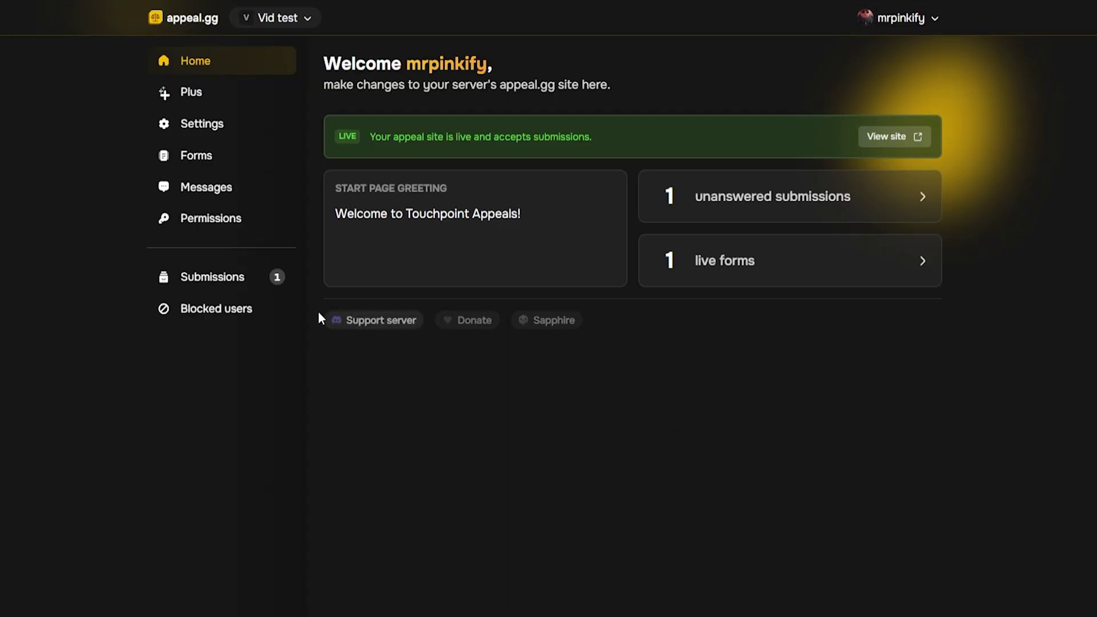
pyautogui.click(209, 277)
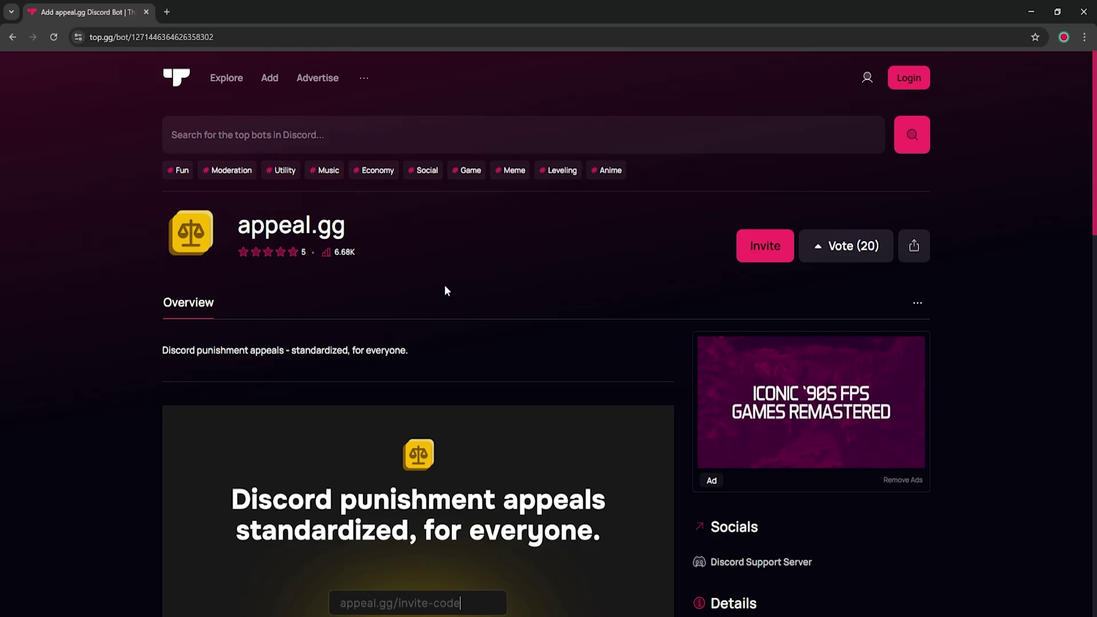
# - Invite the appeal.gg bot from its top.gg page and add it to the Vid test server
pyautogui.click(753, 260)
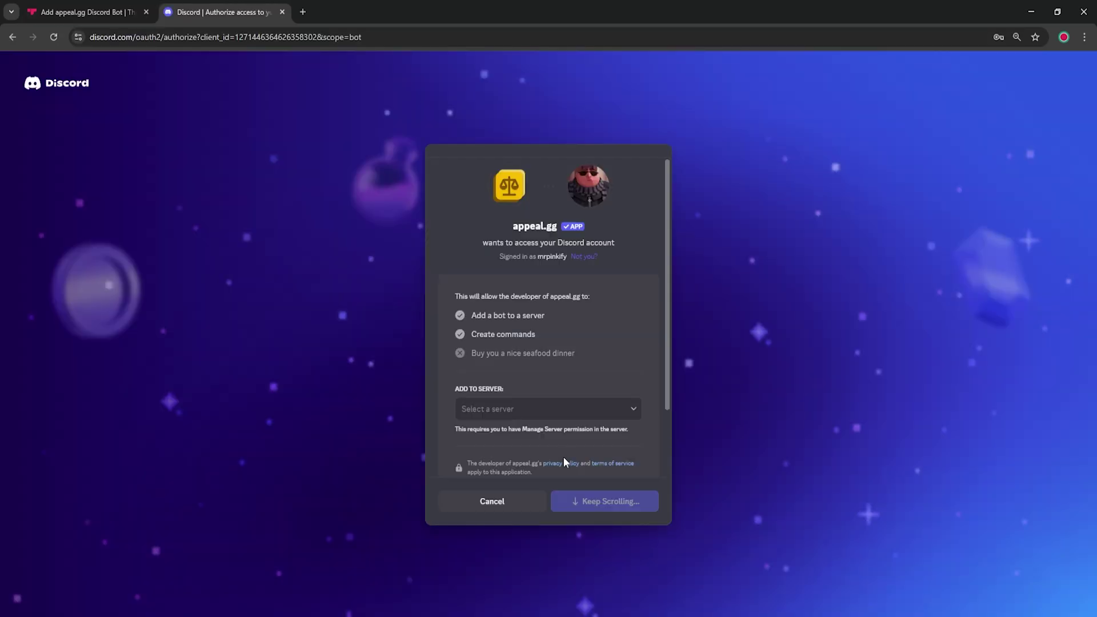
pyautogui.click(534, 418)
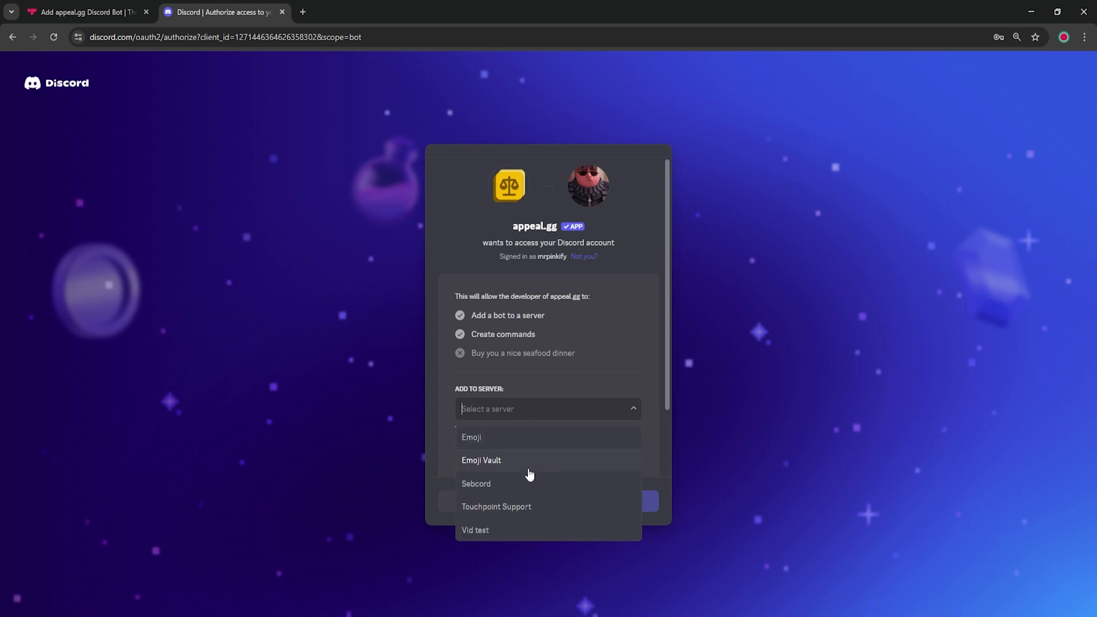
pyautogui.click(522, 529)
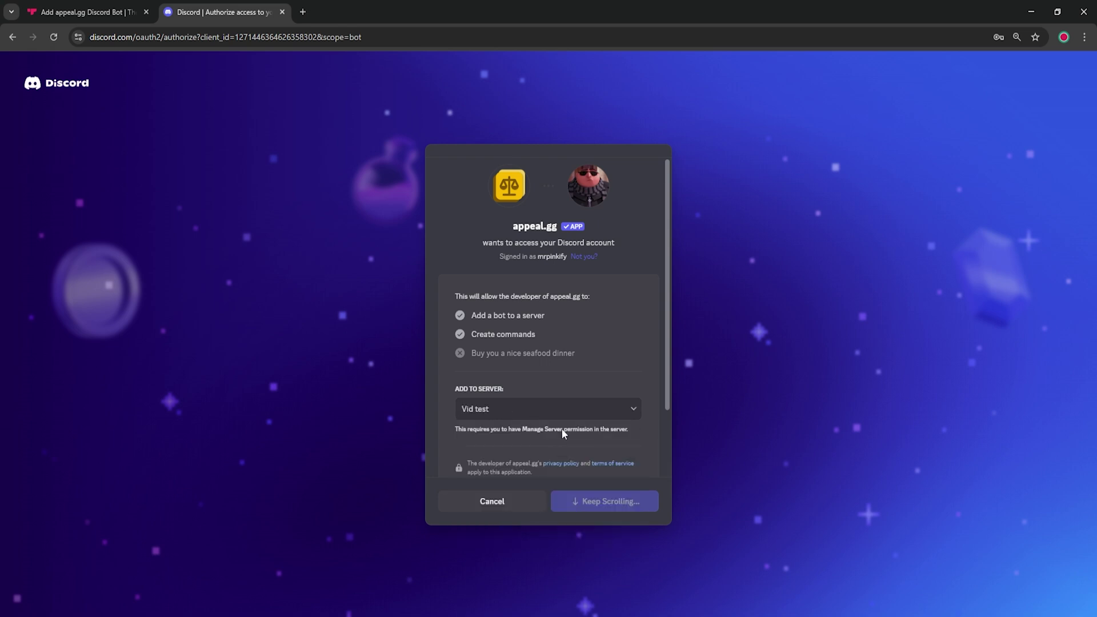
pyautogui.scroll(-2, 561, 429)
pyautogui.click(604, 513)
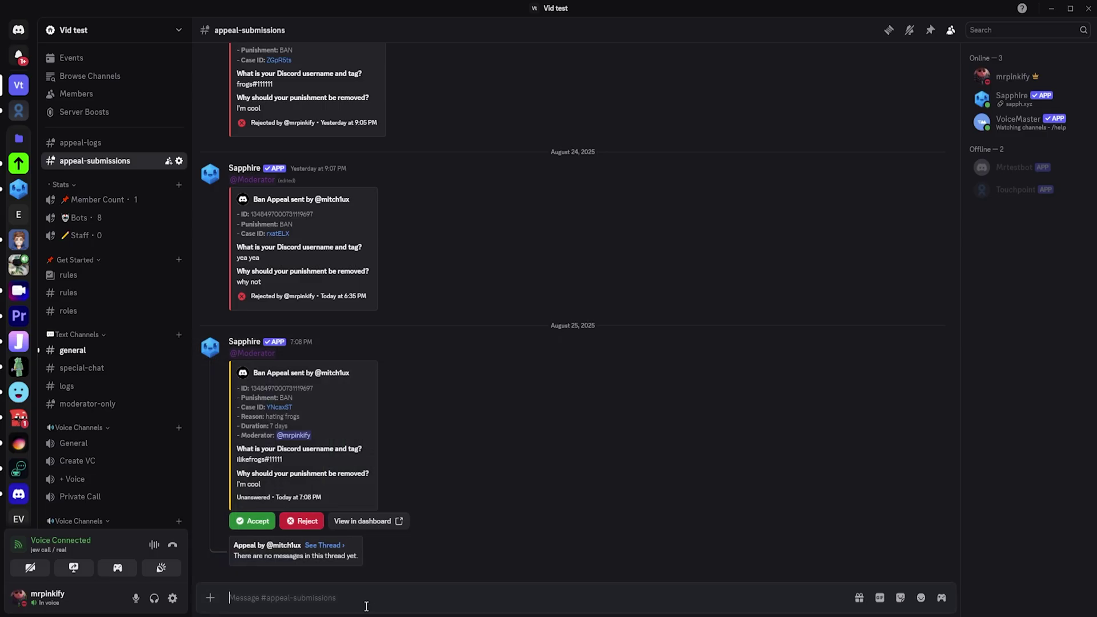
# - In the newest appeal's thread in appeal-submissions, message the appealing user "hi" with appeal.gg's /send command
pyautogui.click(321, 548)
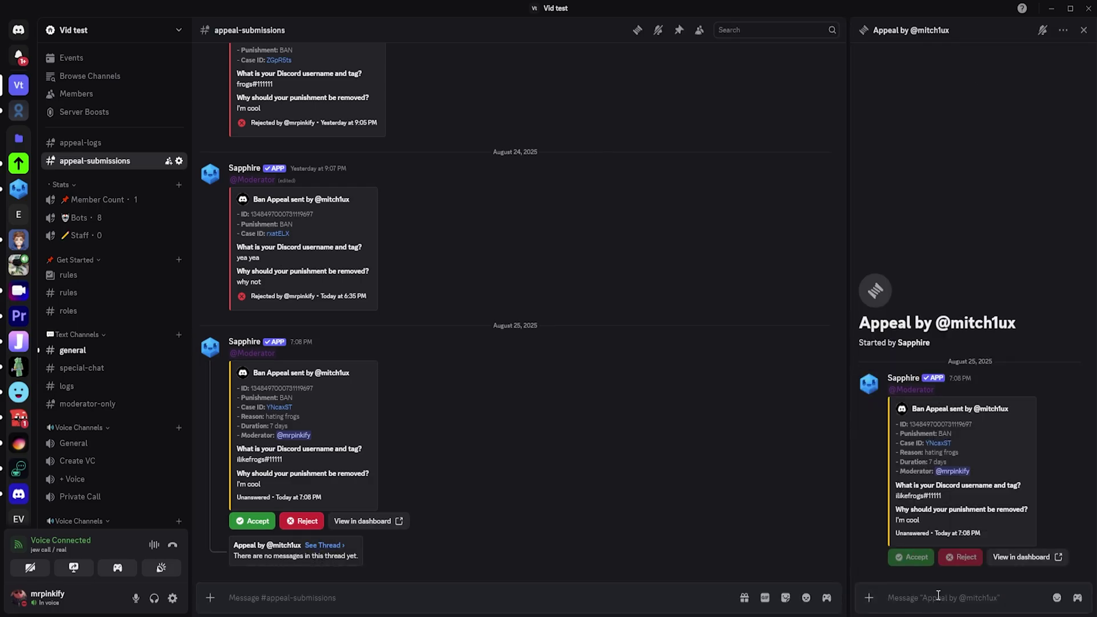
pyautogui.write('/')
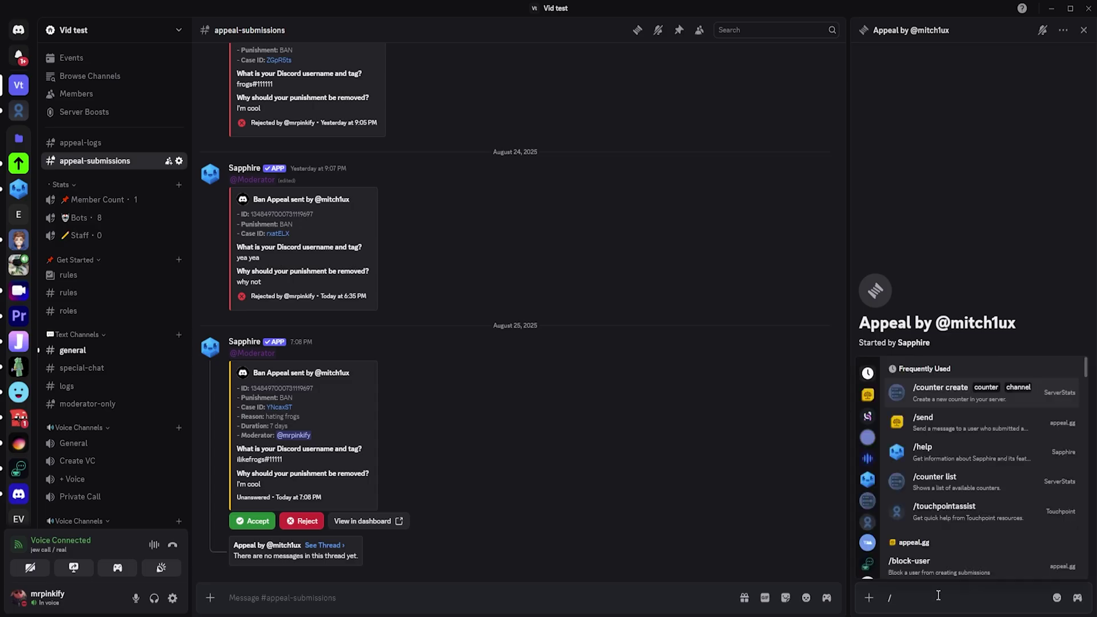
pyautogui.write('send')
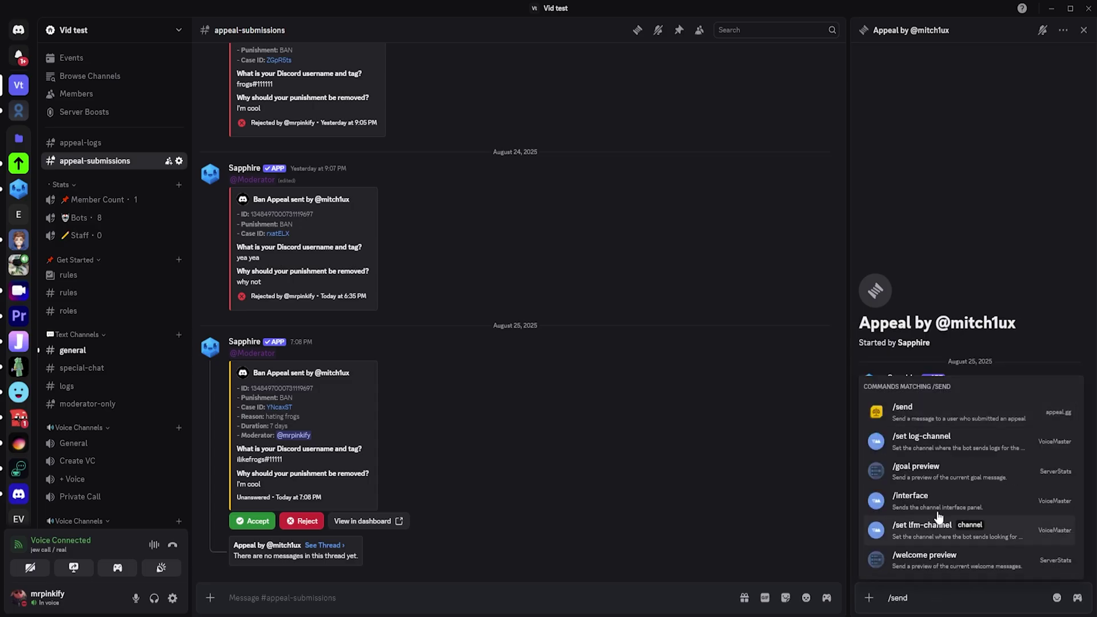
pyautogui.click(903, 408)
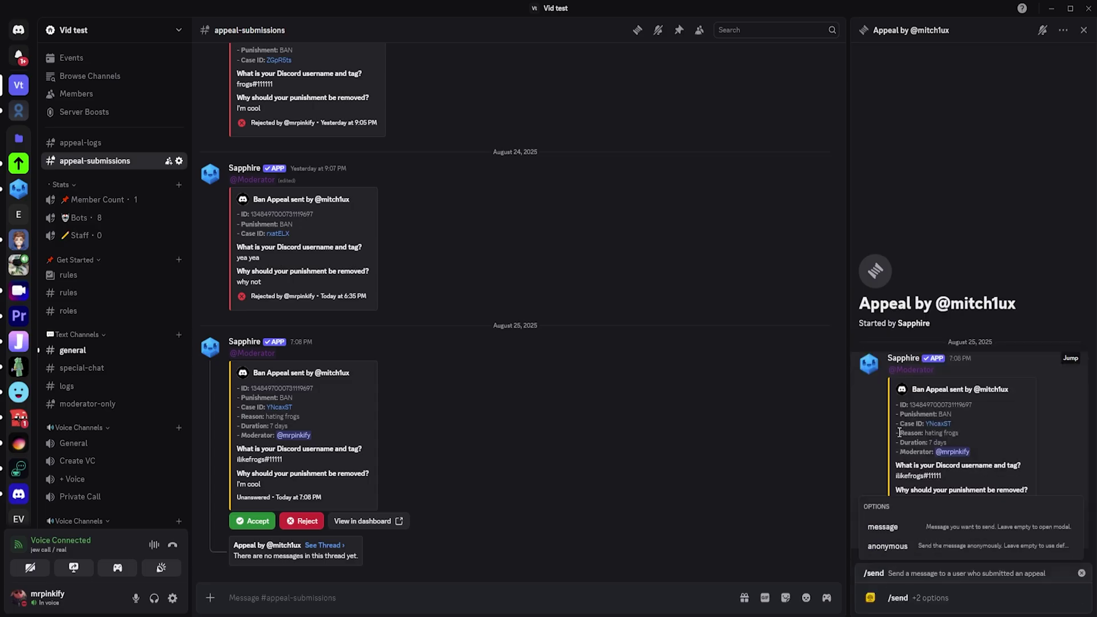
pyautogui.click(910, 528)
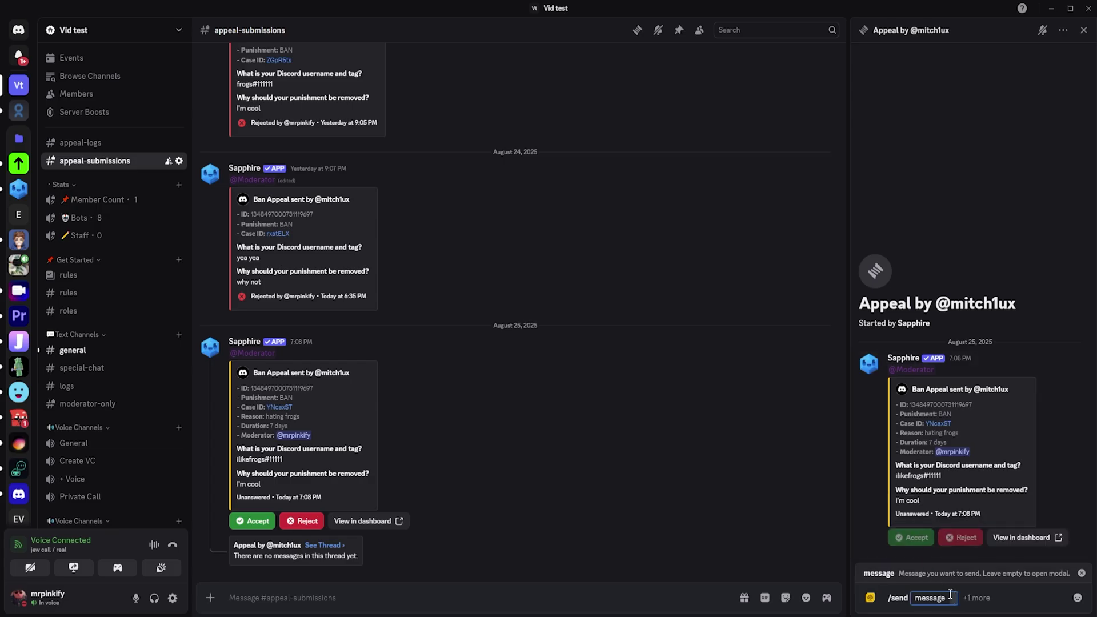
pyautogui.write('hi')
pyautogui.click(987, 595)
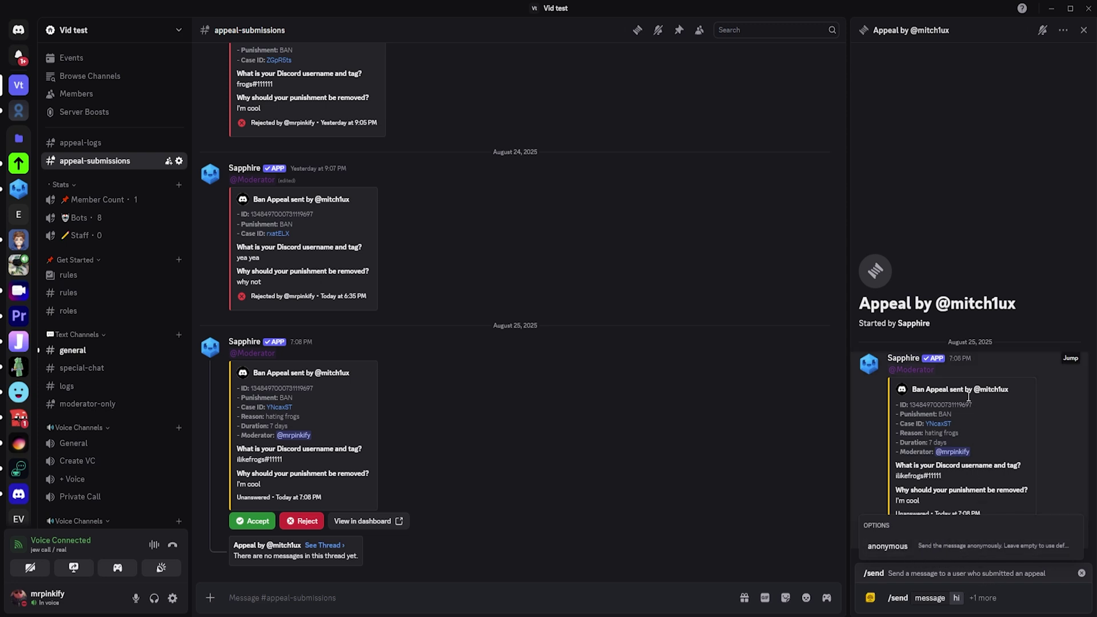
pyautogui.press('Return')
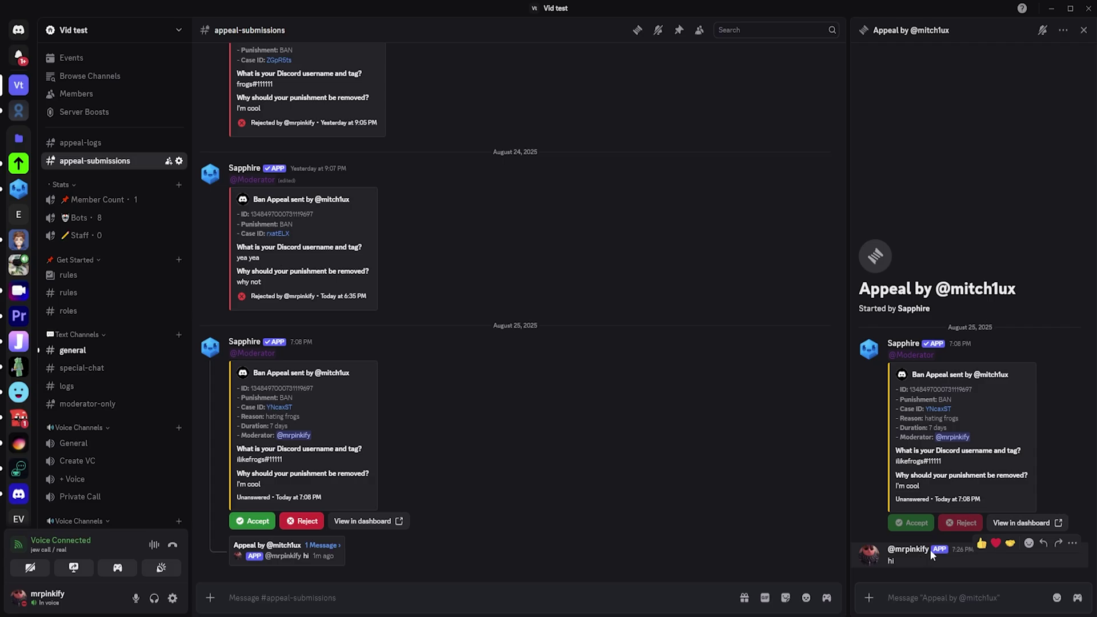
# - Switch to the banned user's account and answer the moderator's message with "hello" using appeal.gg's /reply command
pyautogui.hotkey('alt', 'Tab')
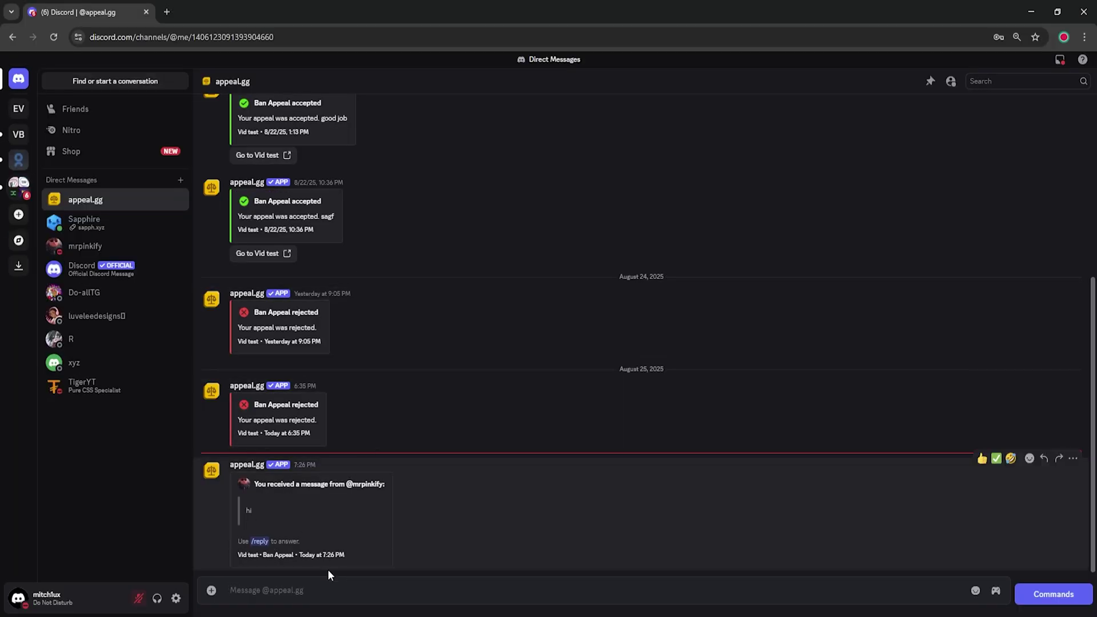
pyautogui.click(321, 595)
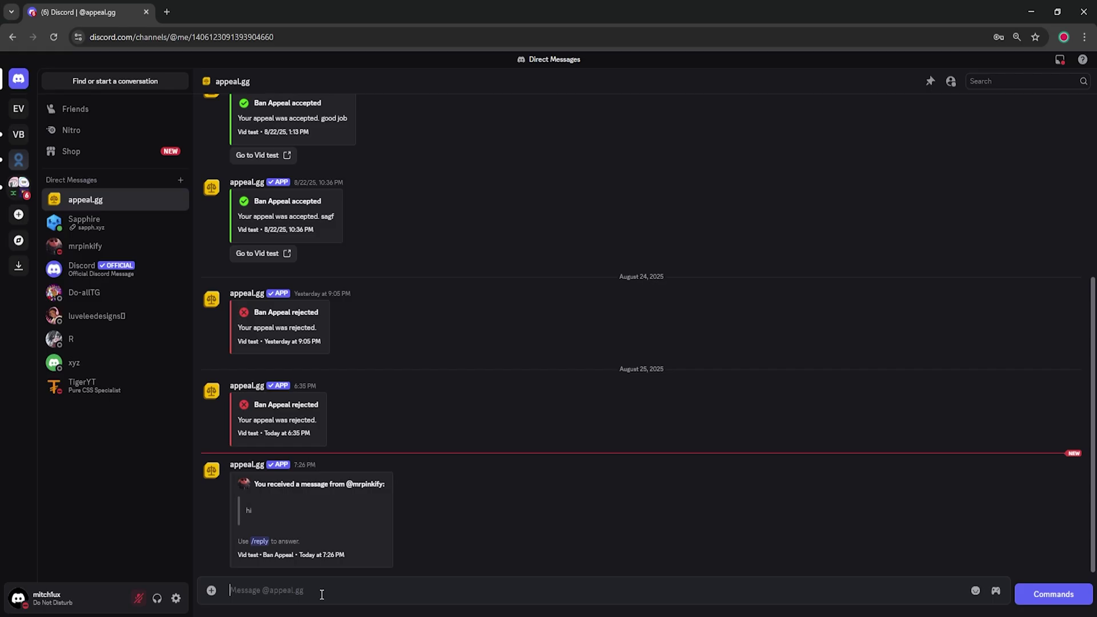
pyautogui.write('/reply')
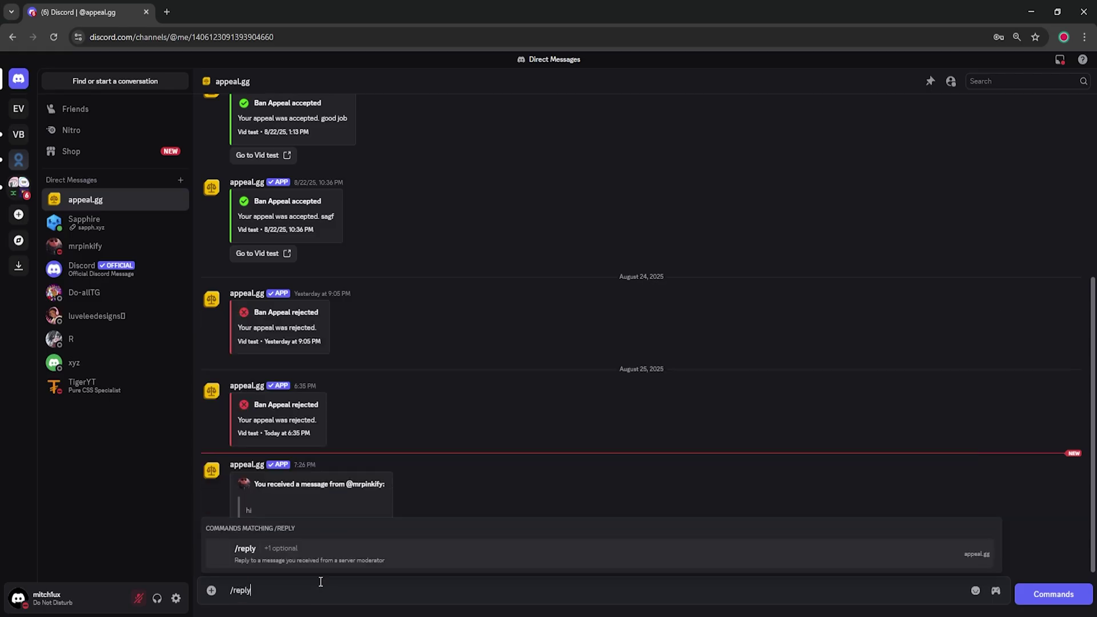
pyautogui.click(276, 554)
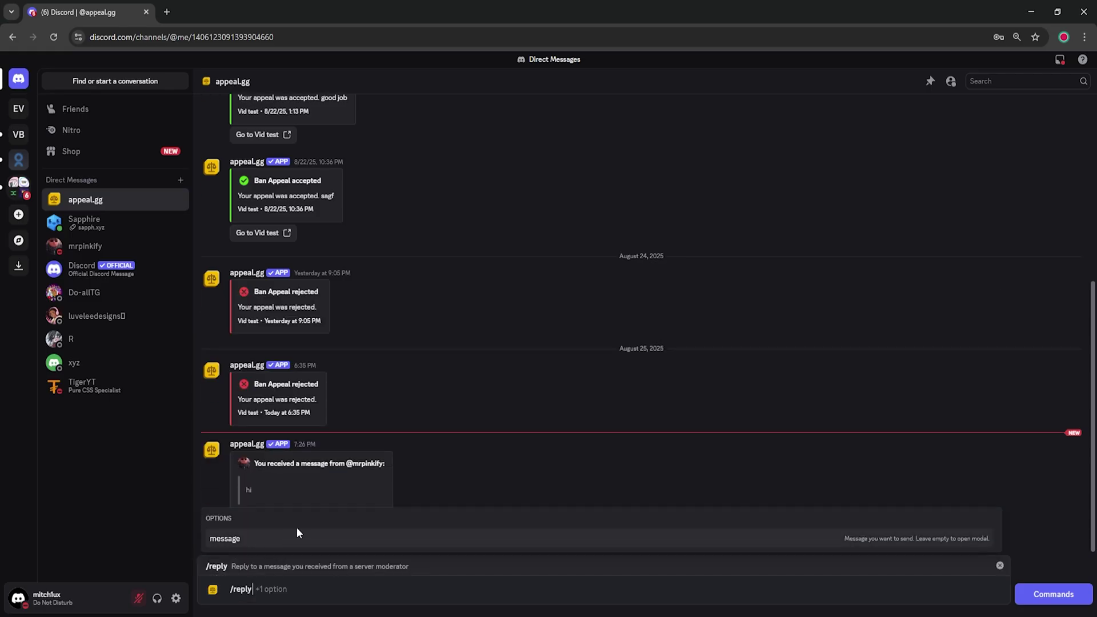
pyautogui.click(293, 539)
pyautogui.write('hi')
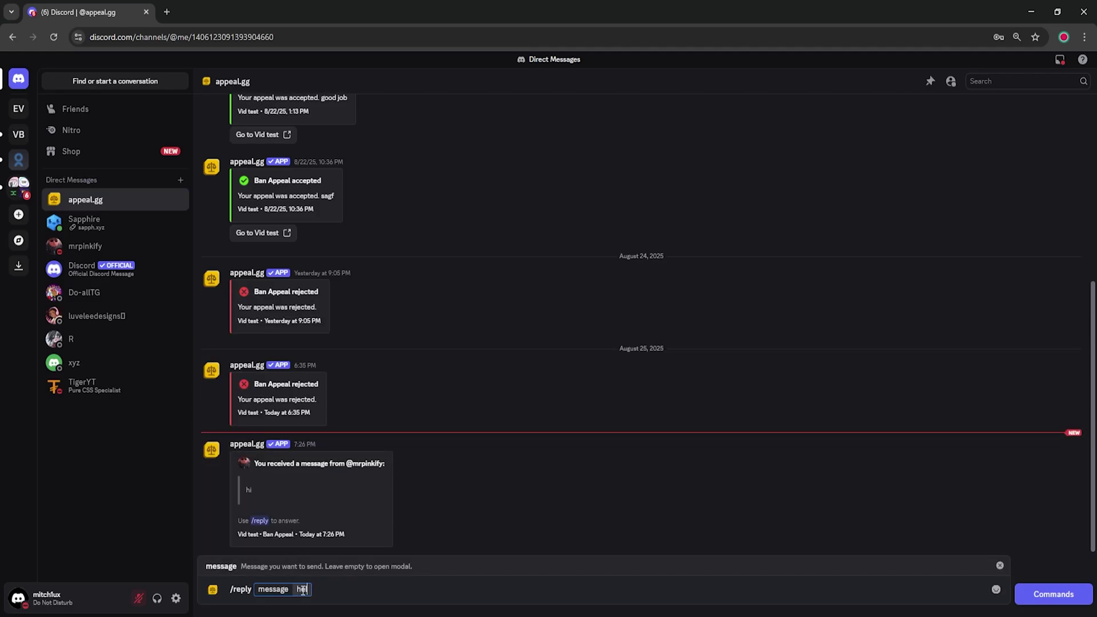
pyautogui.write('llo')
pyautogui.press('Return')
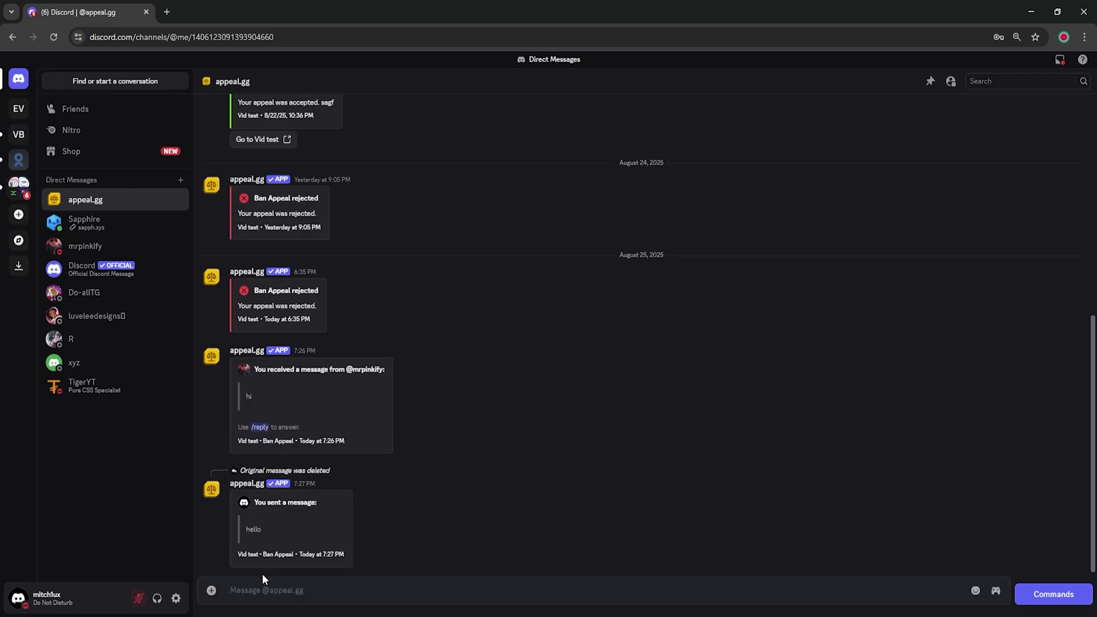
# - Switch to the Touchpoint Support server's general channel and reply "how are you?" to the latest message
pyautogui.hotkey('alt', 'Tab')
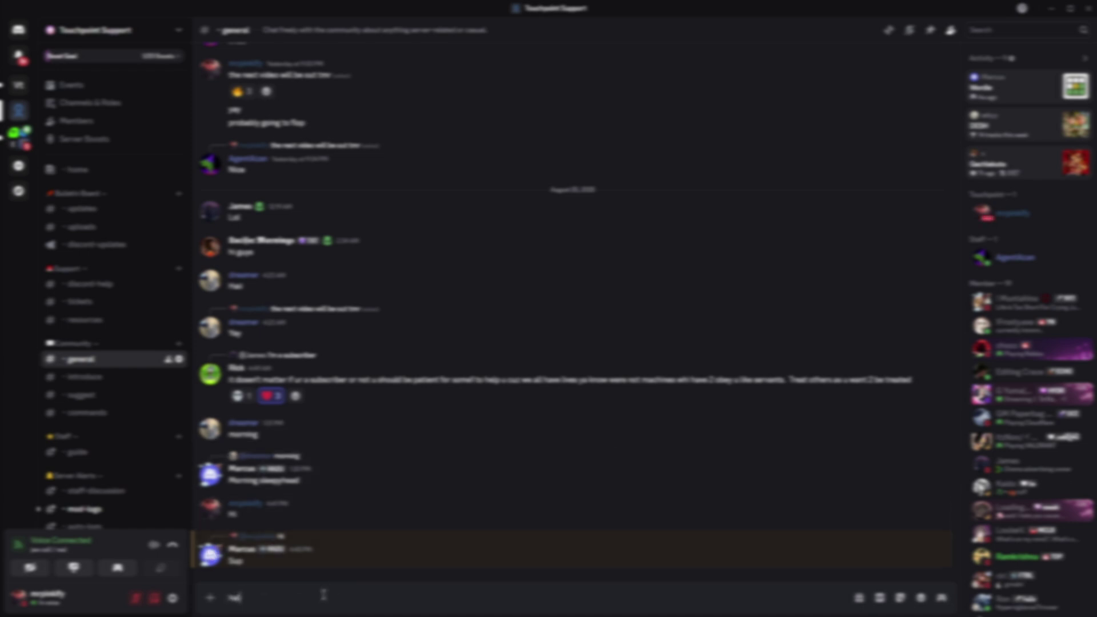
pyautogui.click(916, 530)
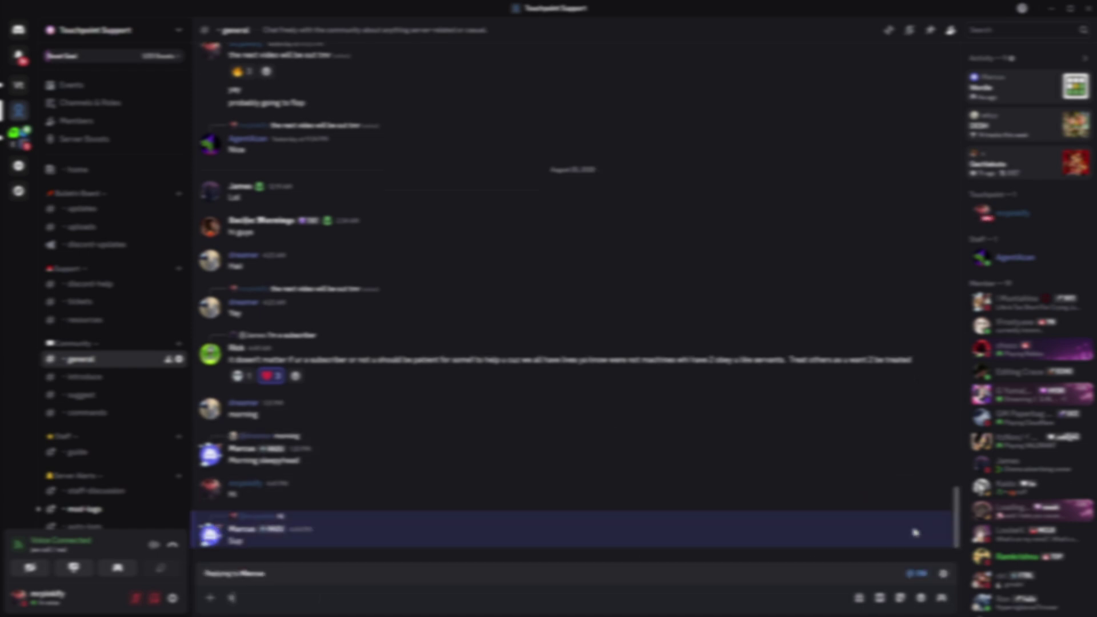
pyautogui.write('how are you?')
pyautogui.press('Return')
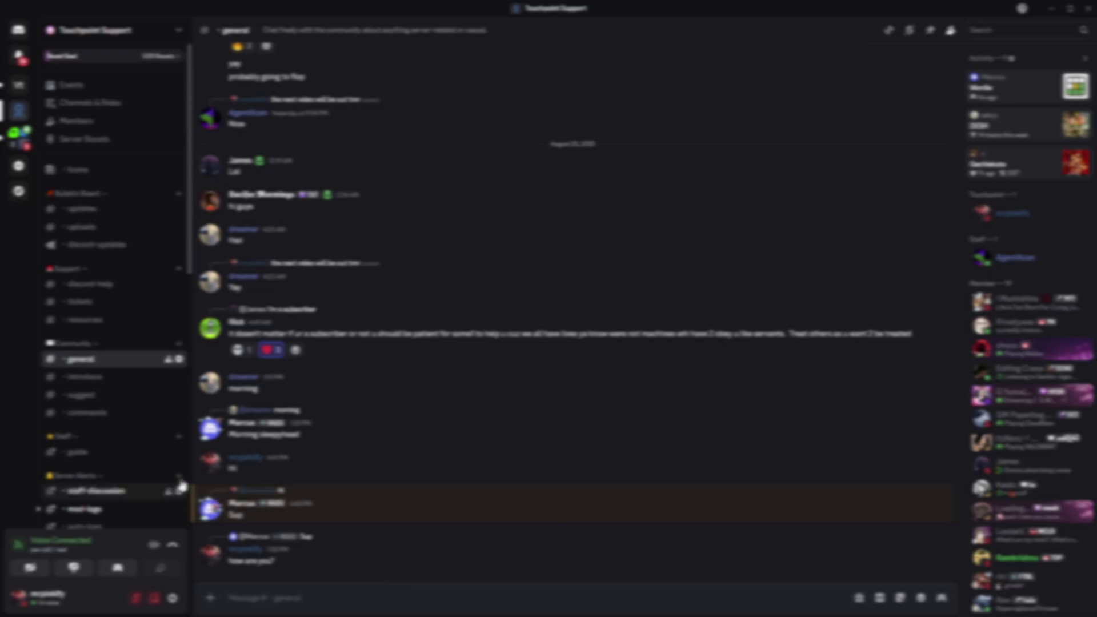
pyautogui.scroll(-3, 166, 457)
pyautogui.scroll(3, 153, 453)
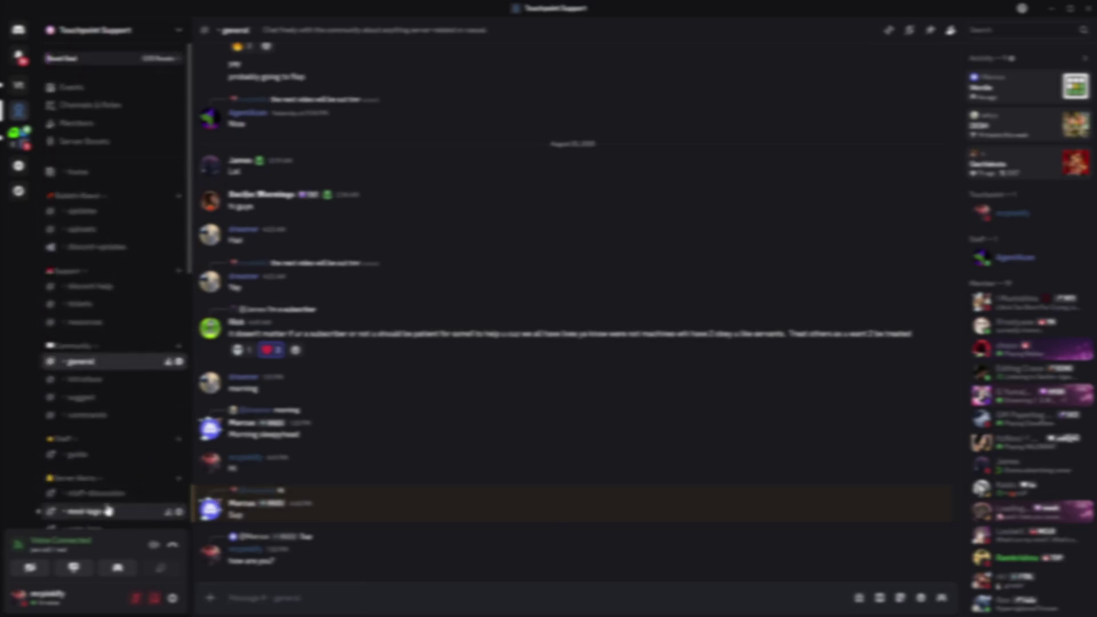
pyautogui.click(106, 511)
pyautogui.click(107, 369)
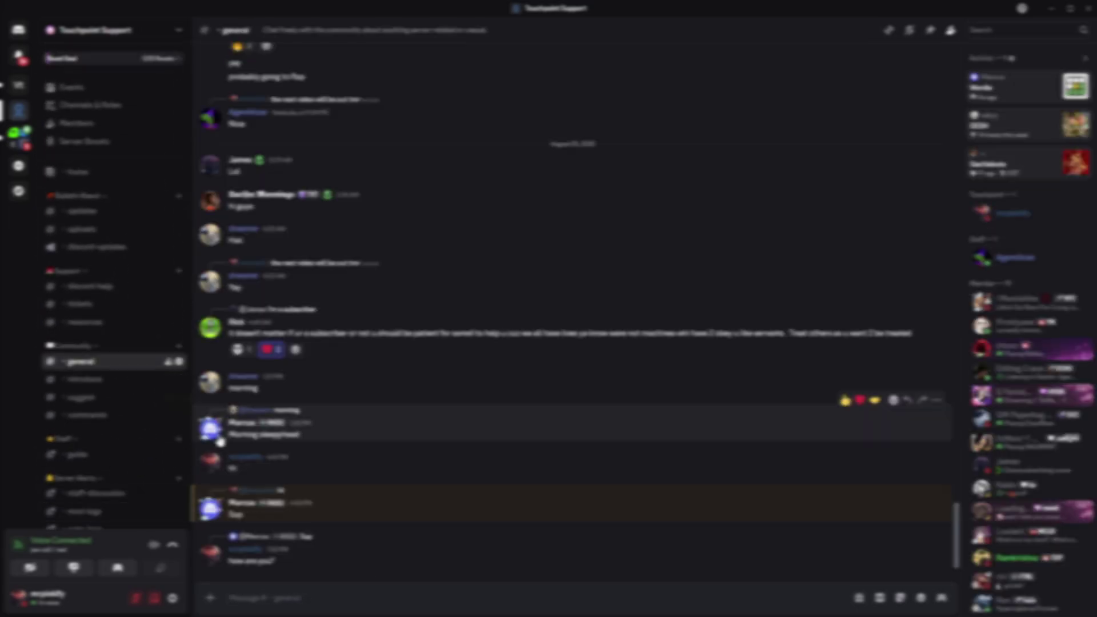
pyautogui.scroll(1, 678, 443)
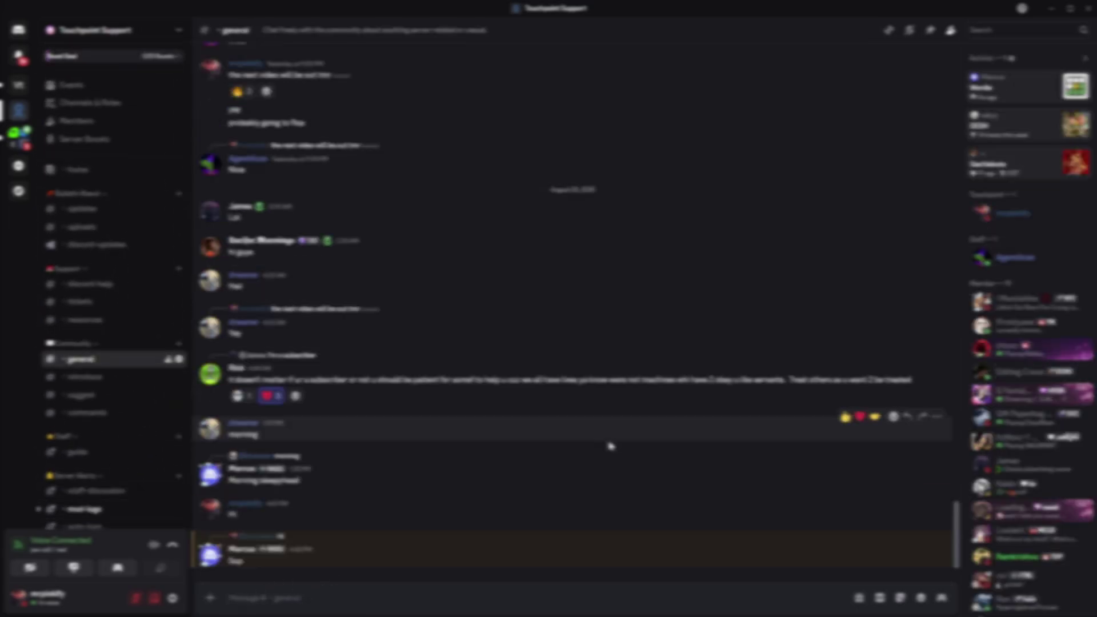